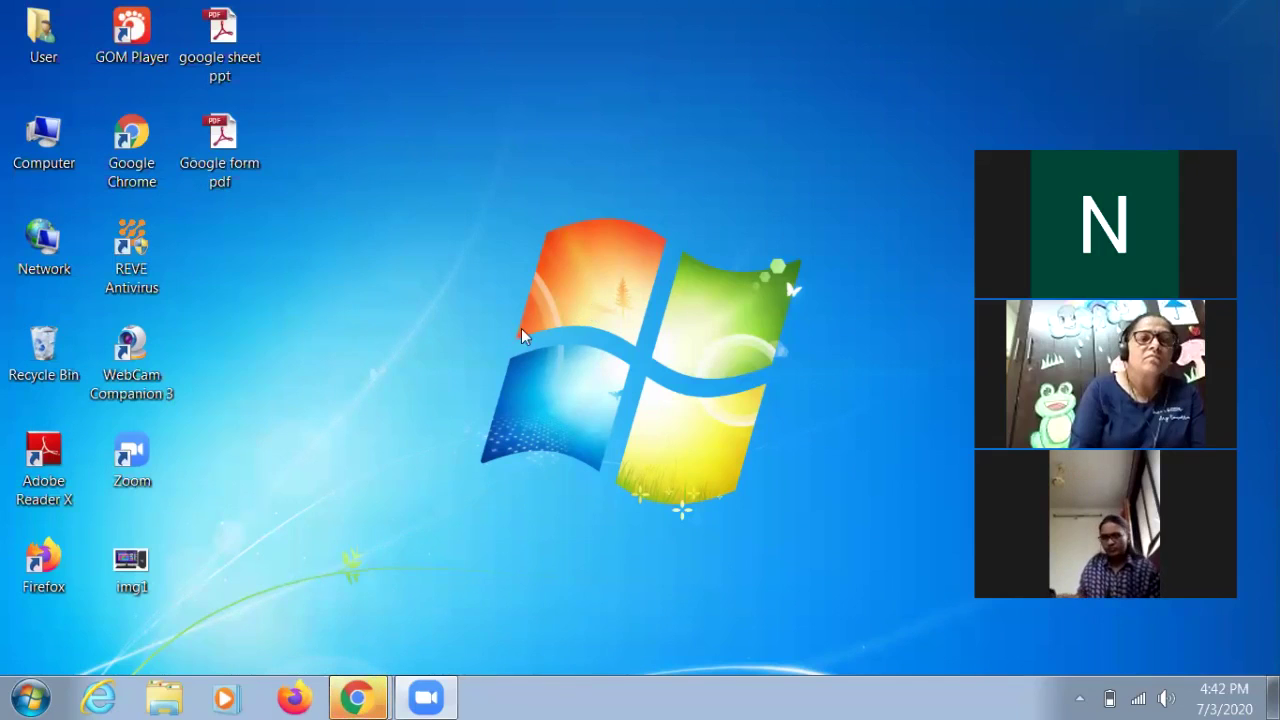
Switch to Chrome, browse the Google apps list and open the More from Google page
{"action": "left_click", "coordinate": [352, 684]}
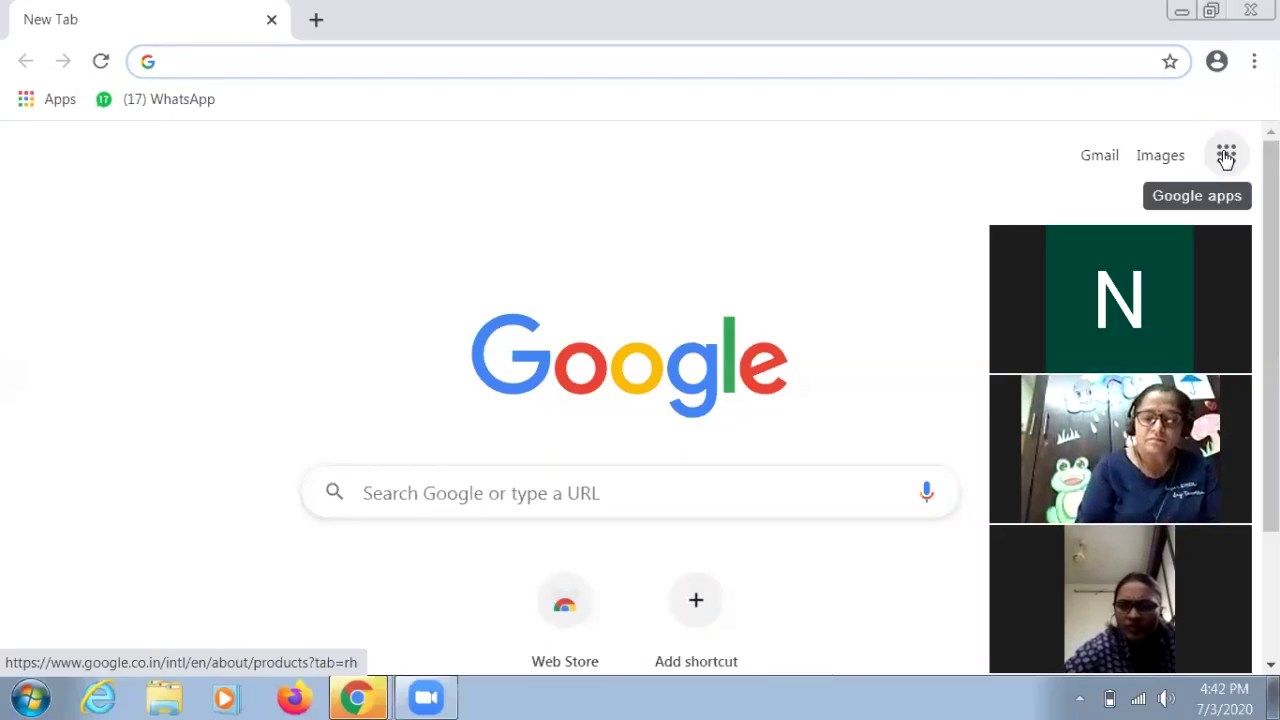
{"action": "left_click", "coordinate": [1226, 157]}
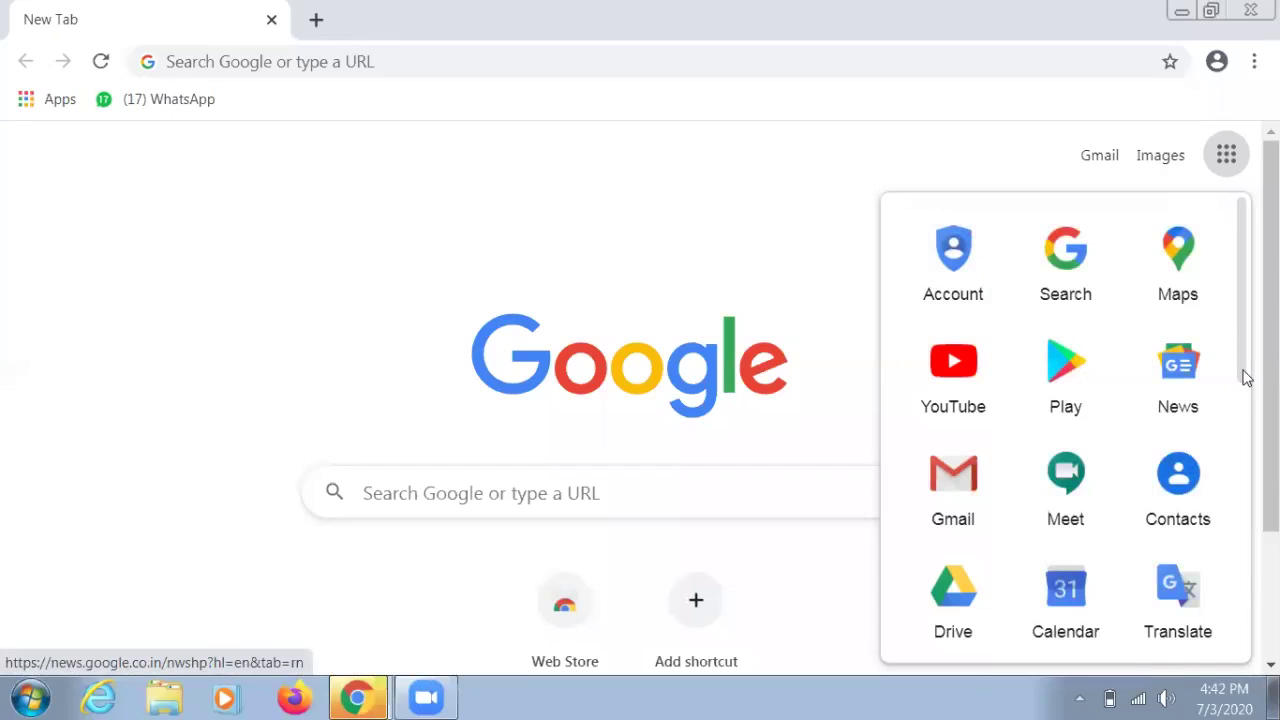
{"action": "scroll", "coordinate": [1250, 381], "scroll_direction": "down", "scroll_amount": 3}
{"action": "scroll", "coordinate": [1065, 430], "scroll_direction": "down", "scroll_amount": 3}
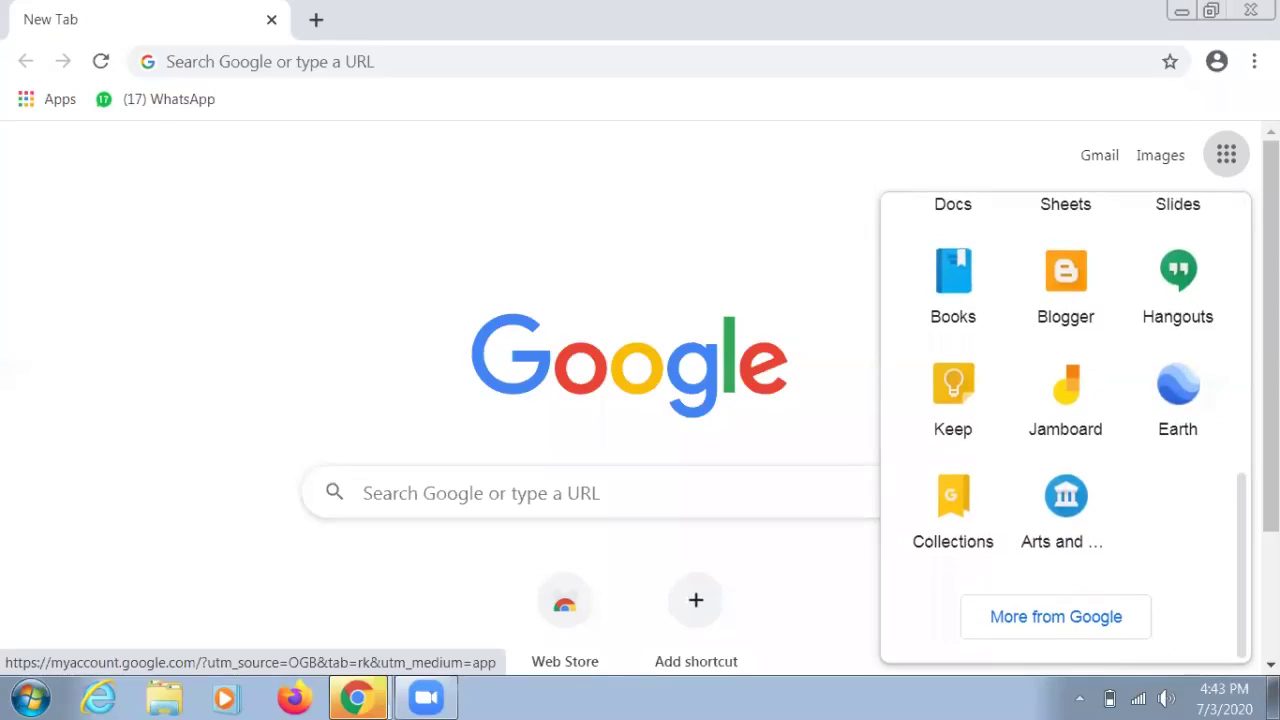
{"action": "scroll", "coordinate": [1065, 430], "scroll_direction": "up", "scroll_amount": 2}
{"action": "scroll", "coordinate": [1227, 440], "scroll_direction": "up", "scroll_amount": 5}
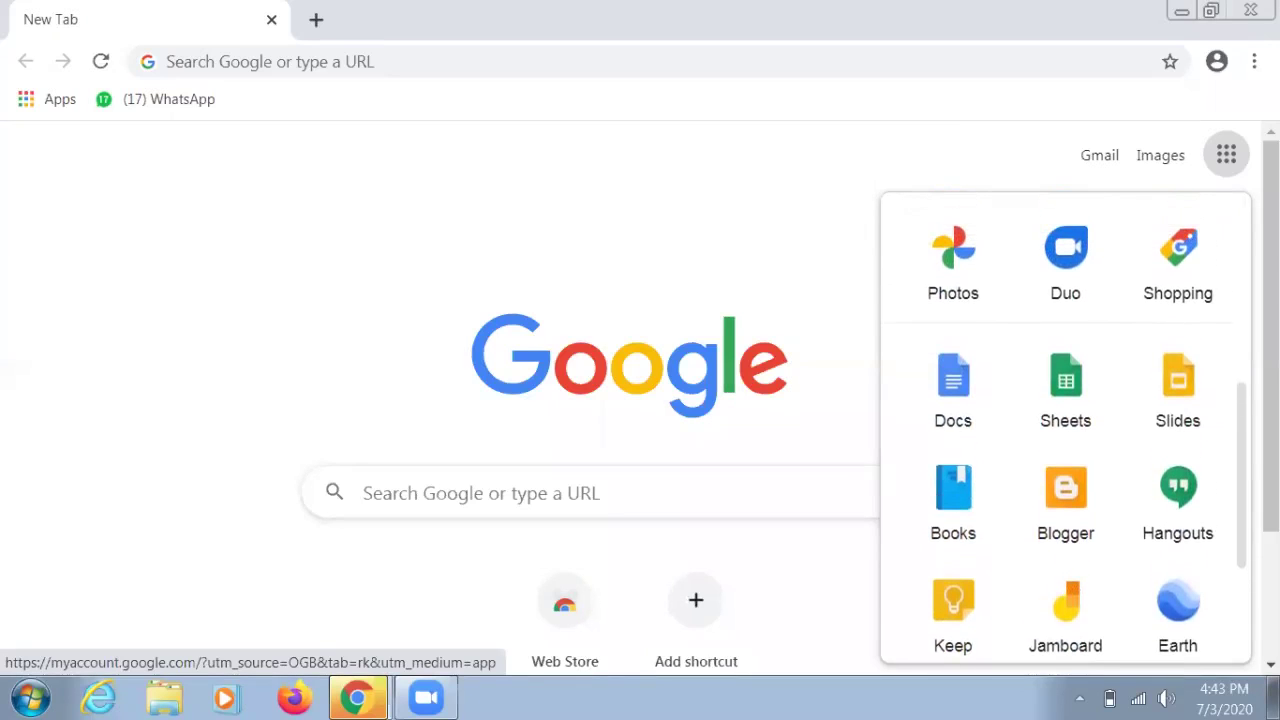
{"action": "scroll", "coordinate": [1211, 406], "scroll_direction": "down", "scroll_amount": 5}
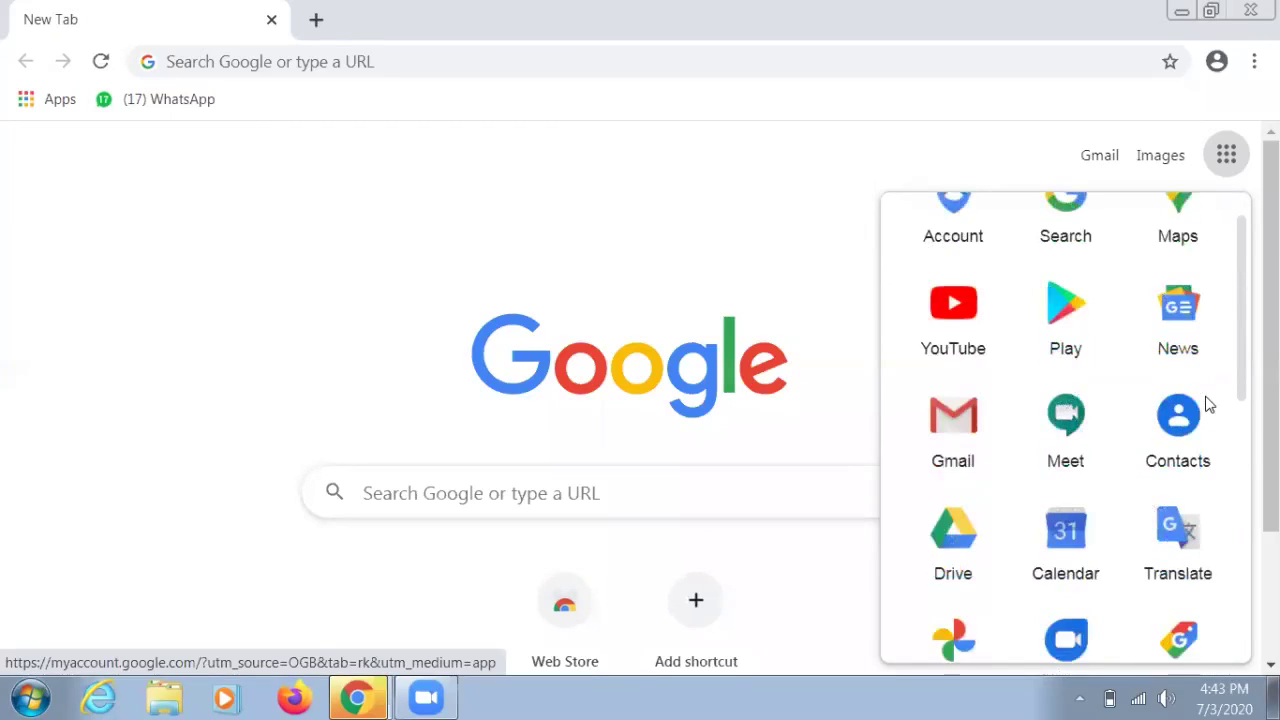
{"action": "scroll", "coordinate": [1178, 380], "scroll_direction": "down", "scroll_amount": 2}
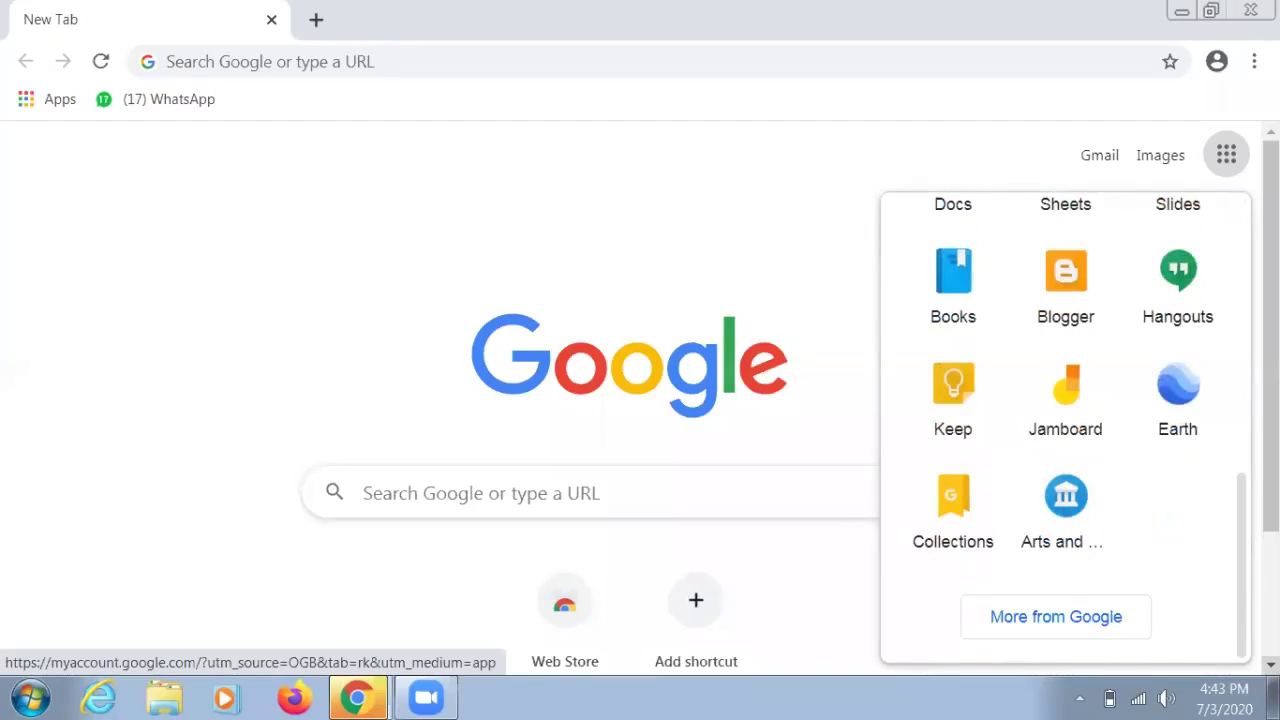
{"action": "left_click", "coordinate": [1056, 617]}
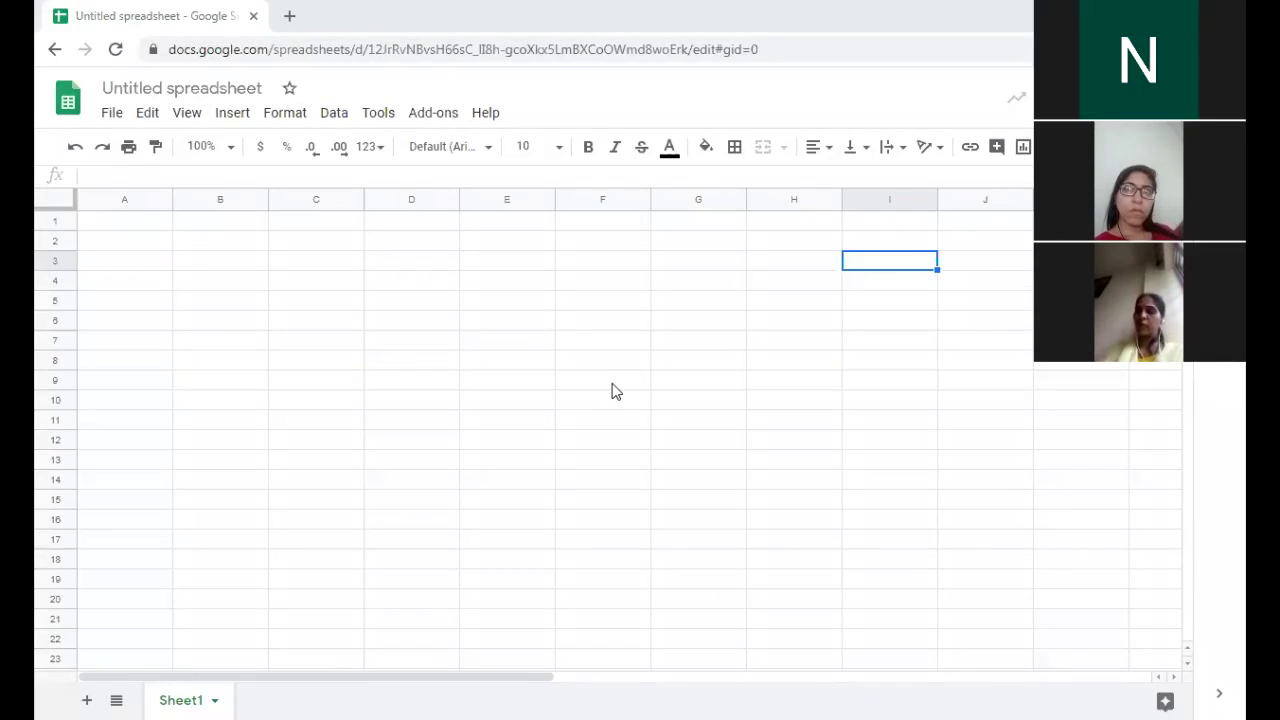
{"action": "left_click", "coordinate": [704, 289]}
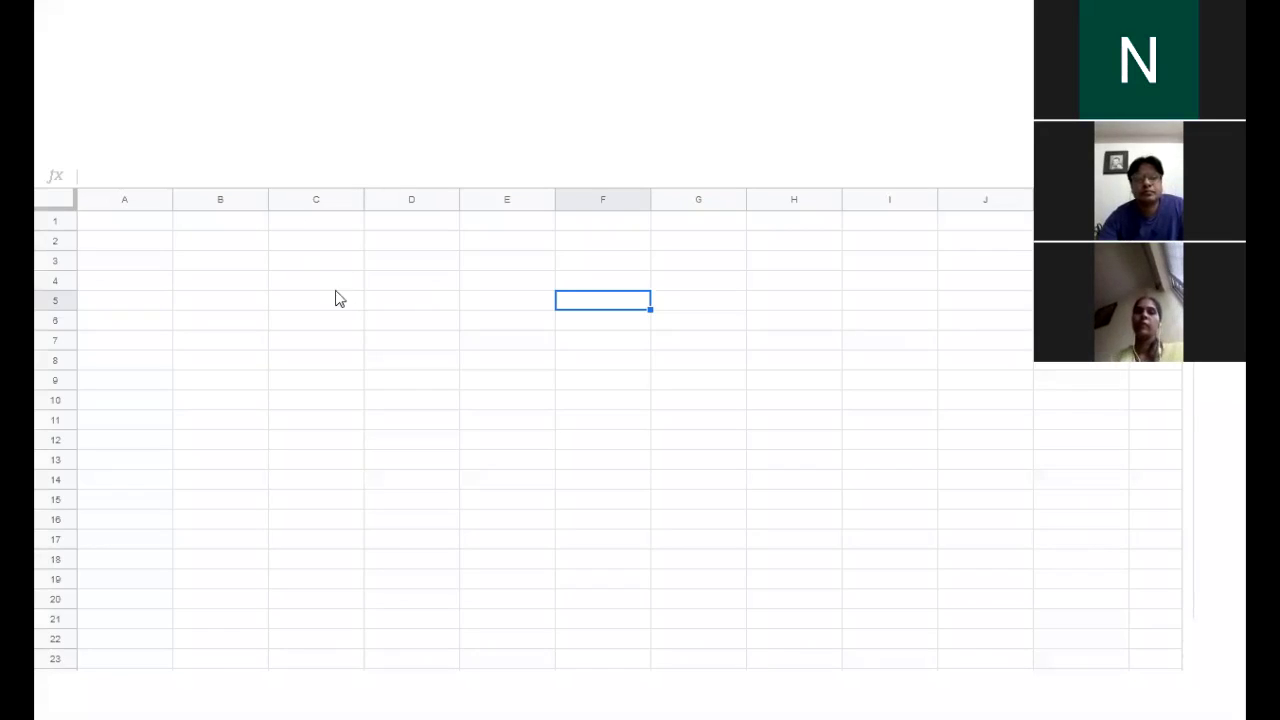
{"action": "left_click", "coordinate": [316, 340]}
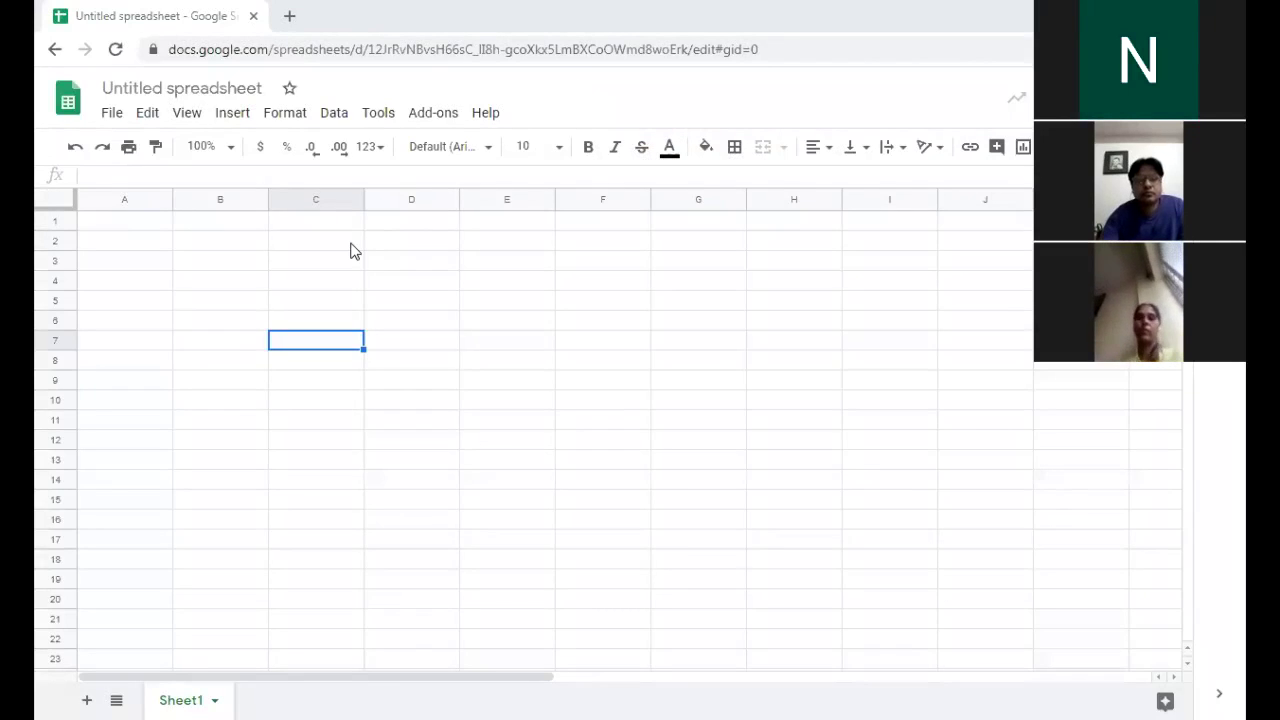
Enter the column headings Srno, Name and city in cells A1 to C1 of the blank spreadsheet
{"action": "left_click", "coordinate": [127, 220]}
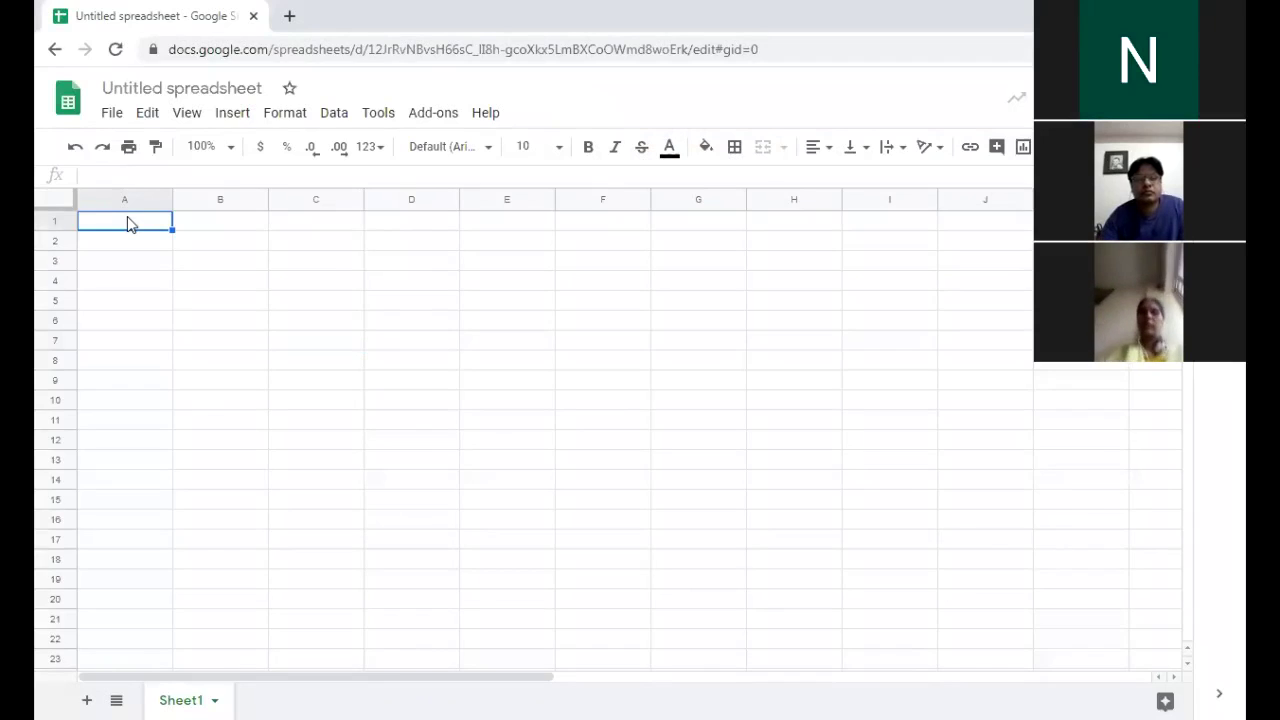
{"action": "type", "text": "Sr"}
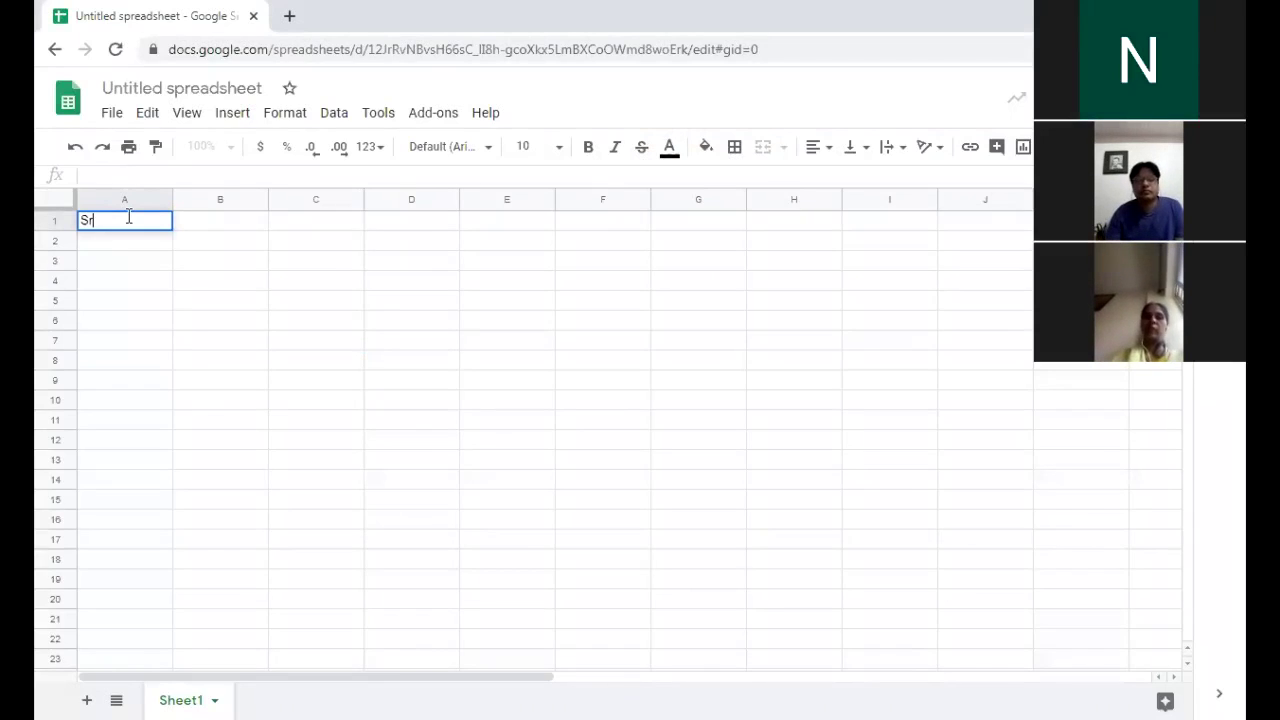
{"action": "type", "text": "n"}
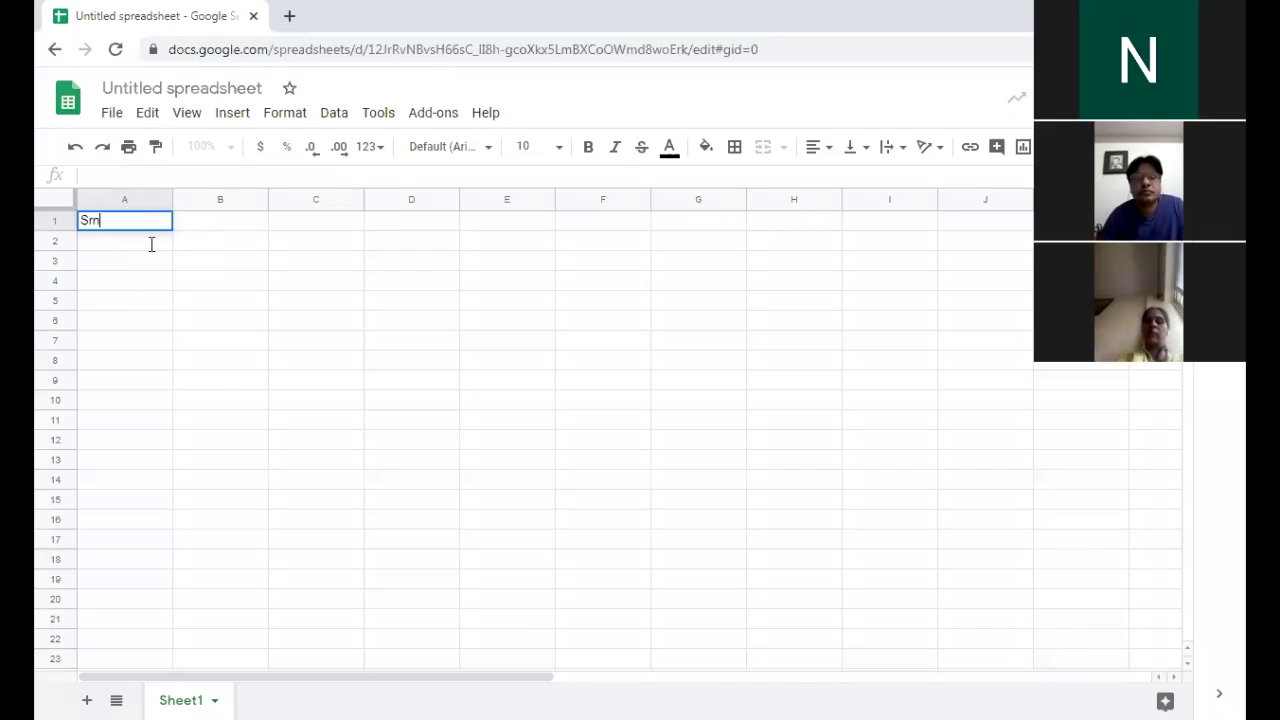
{"action": "type", "text": "o"}
{"action": "left_click", "coordinate": [205, 230]}
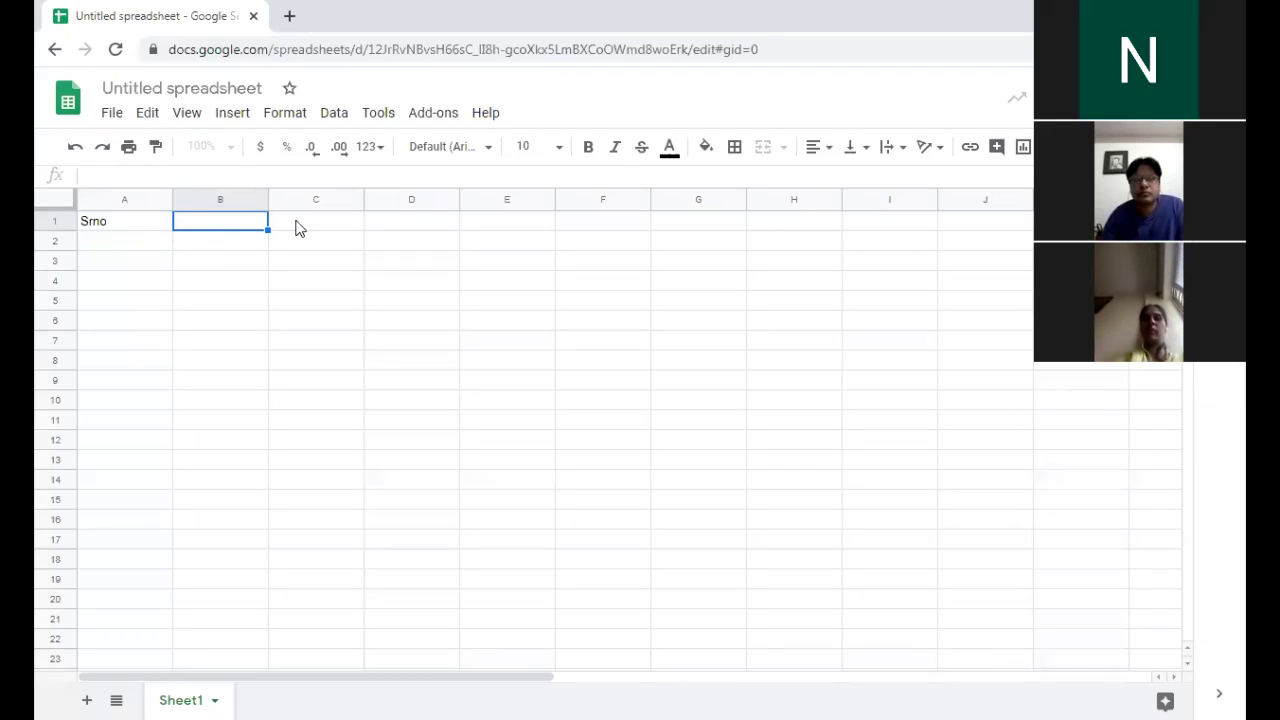
{"action": "type", "text": "Name"}
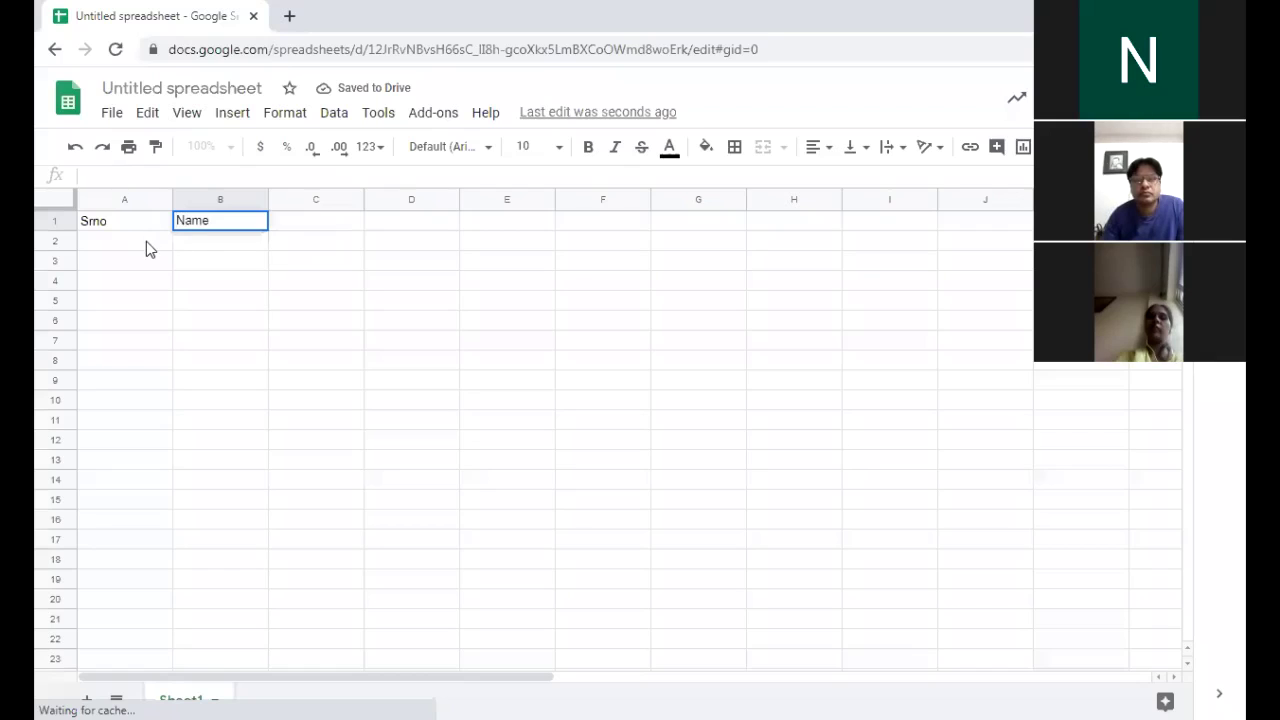
{"action": "key", "text": "Return"}
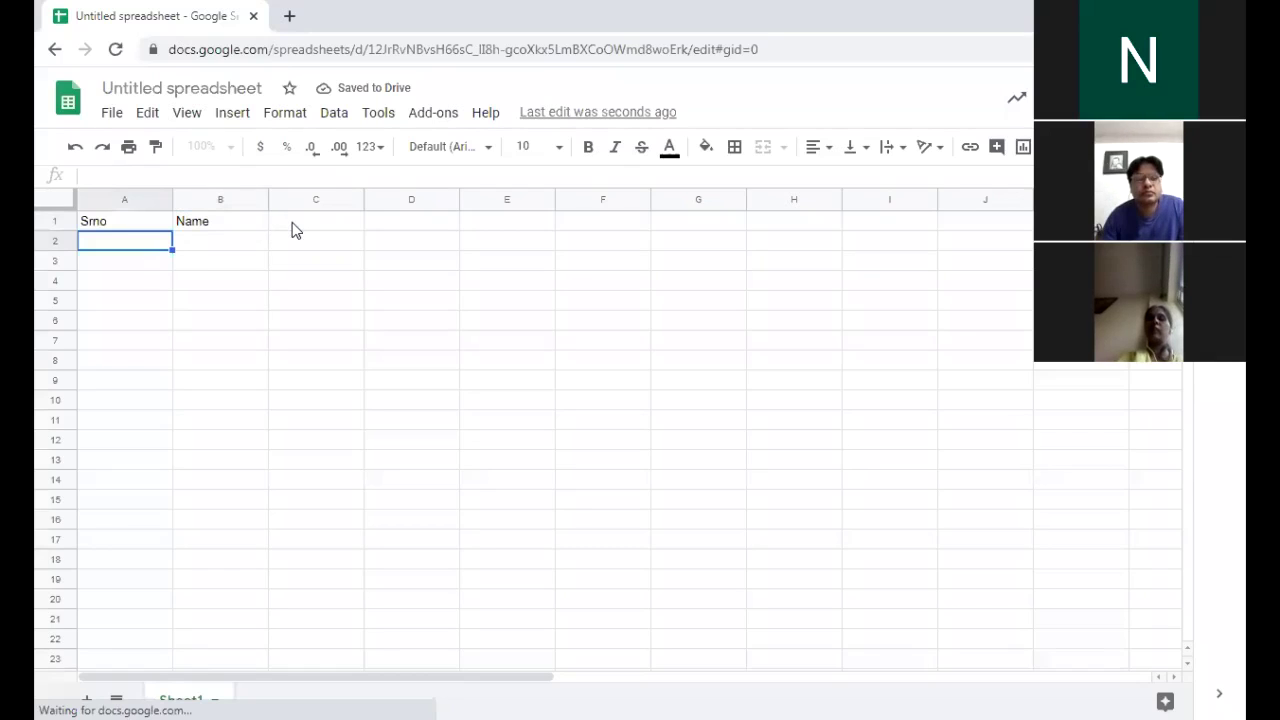
{"action": "left_click", "coordinate": [295, 228]}
{"action": "type", "text": "city"}
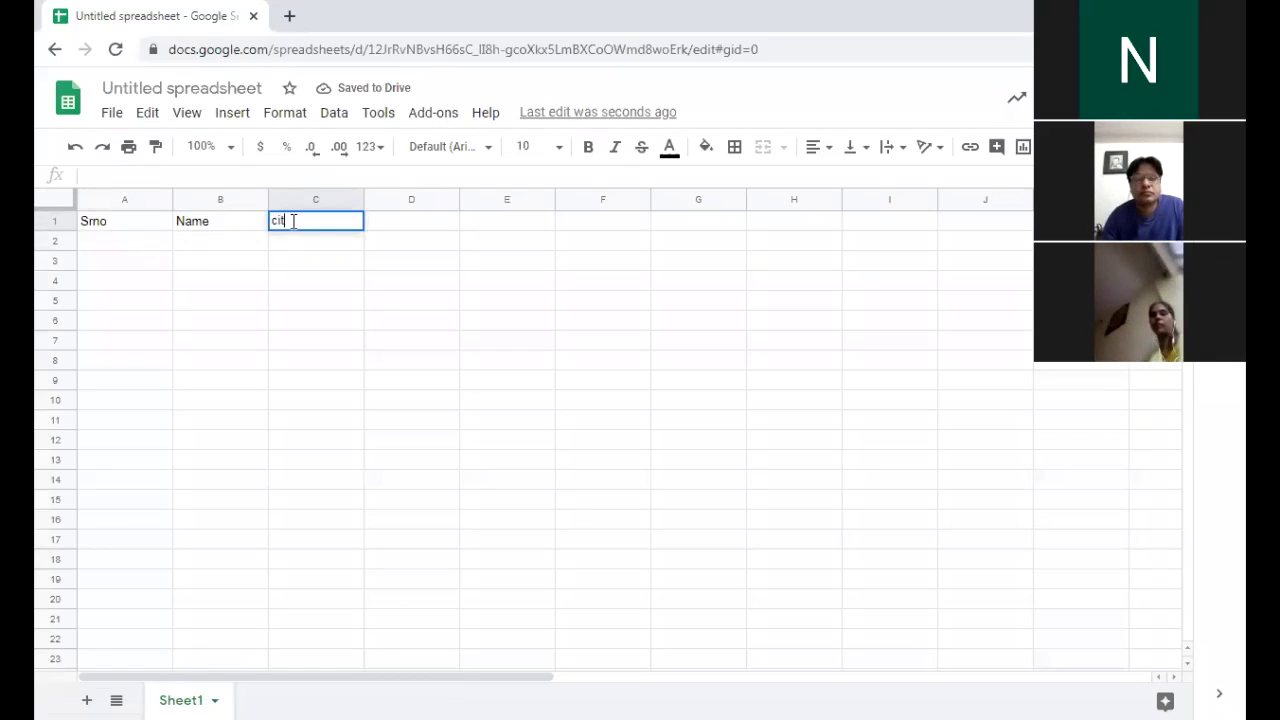
Fill the Srno column with 1, 2 and 3 in cells A2 to A4
{"action": "left_click", "coordinate": [143, 245]}
{"action": "type", "text": "1"}
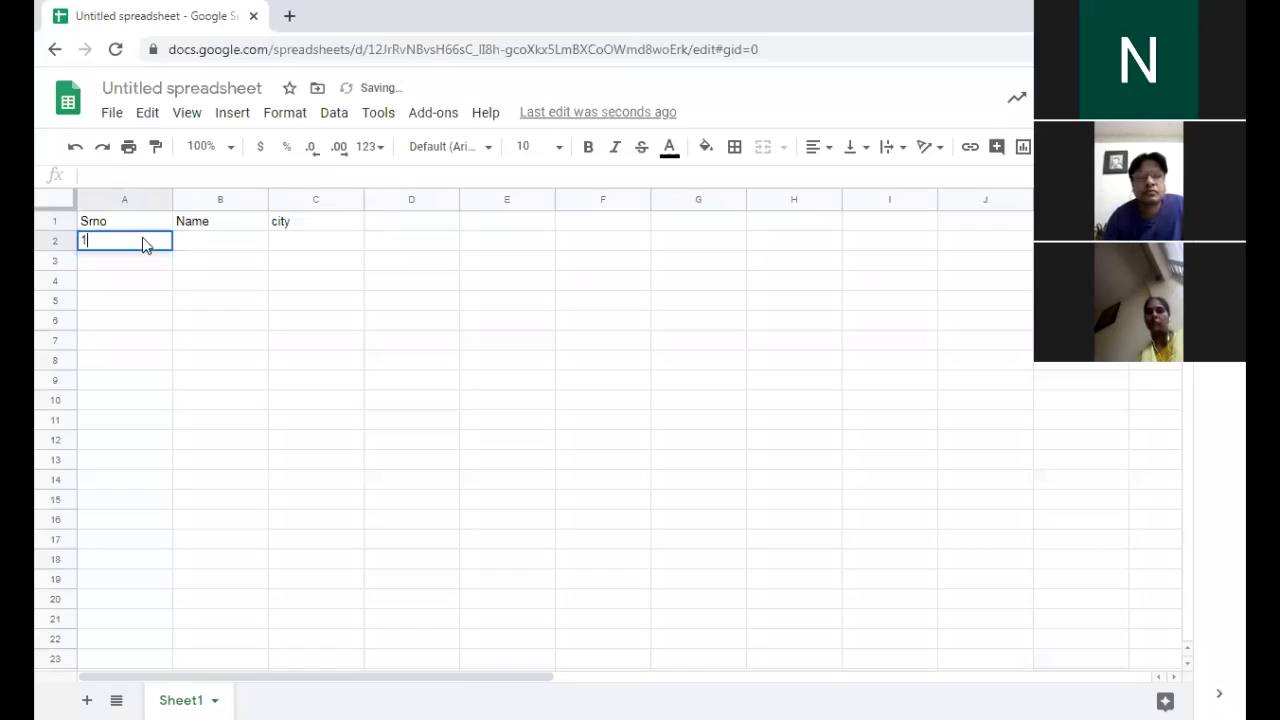
{"action": "key", "text": "Return"}
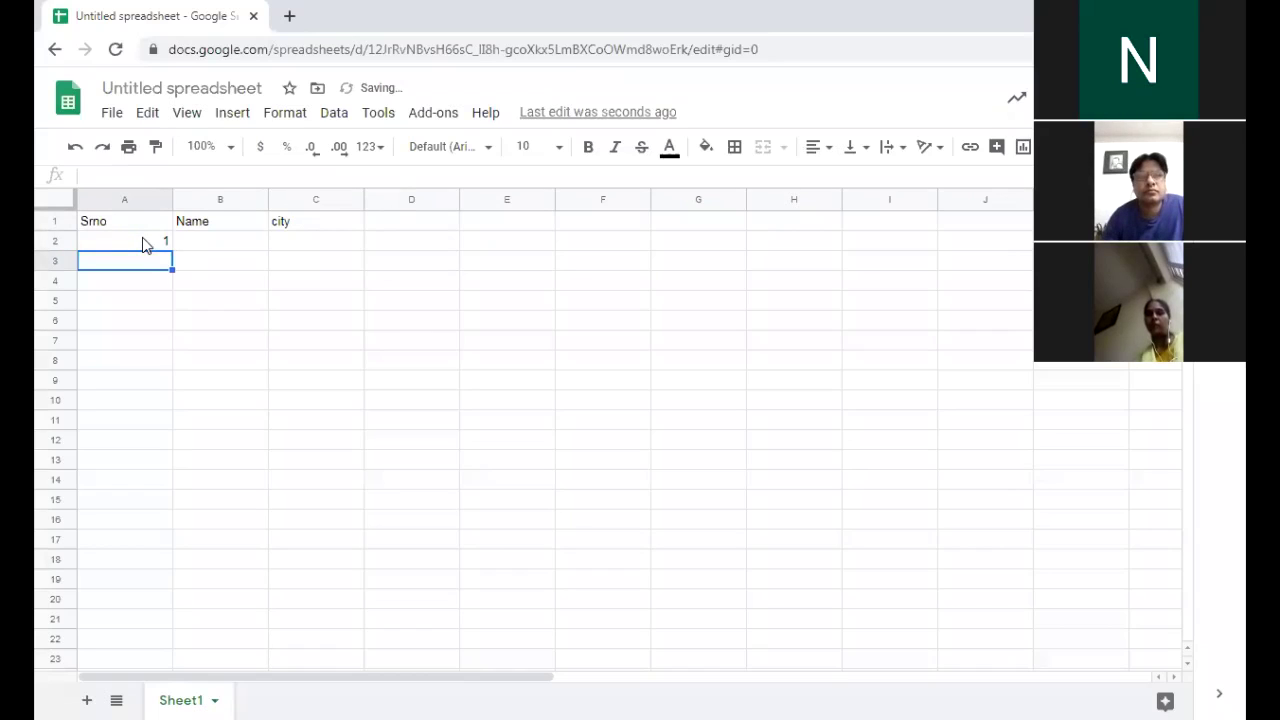
{"action": "type", "text": "2"}
{"action": "key", "text": "Return"}
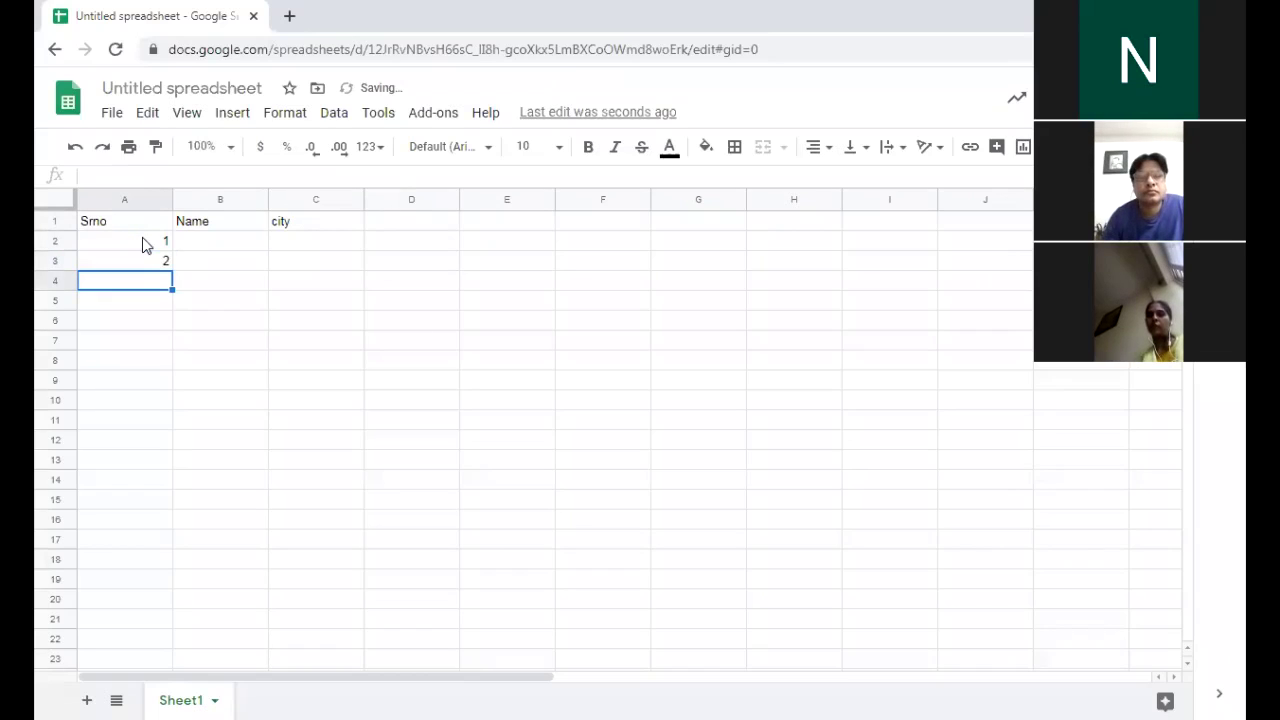
{"action": "type", "text": "3"}
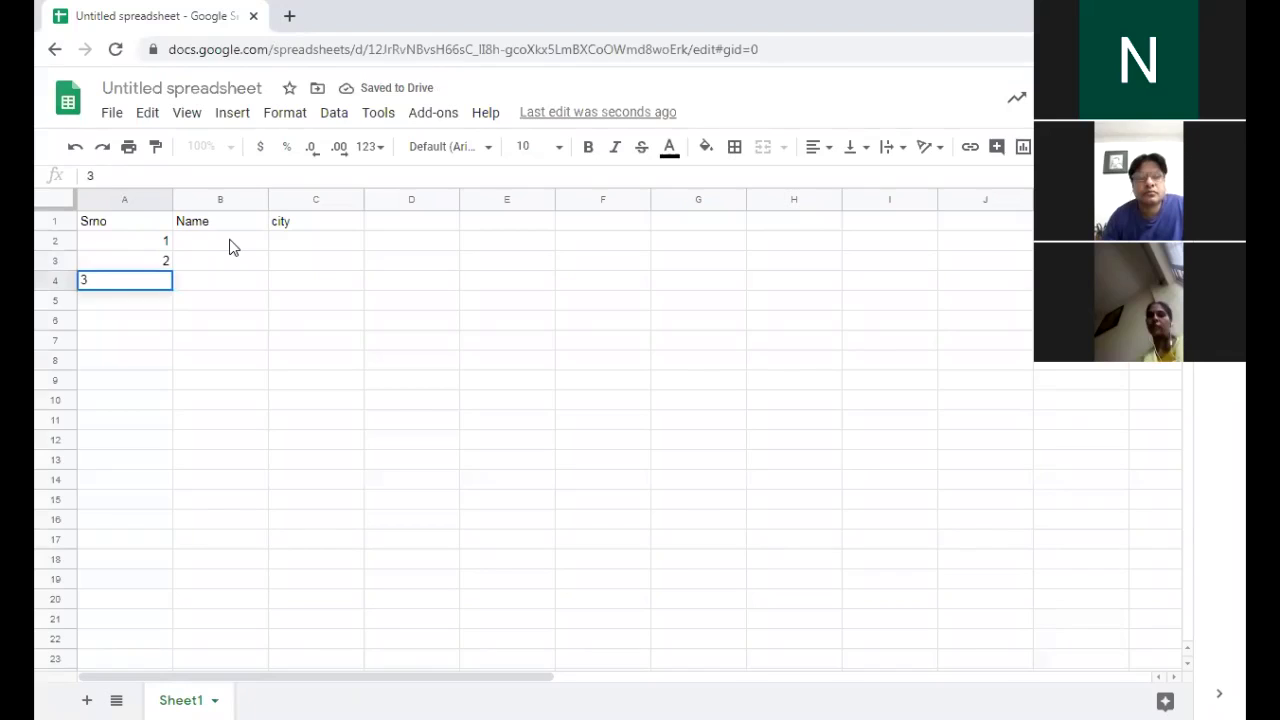
Fill the Name column with r, y and v in cells B2 to B4
{"action": "left_click", "coordinate": [230, 247]}
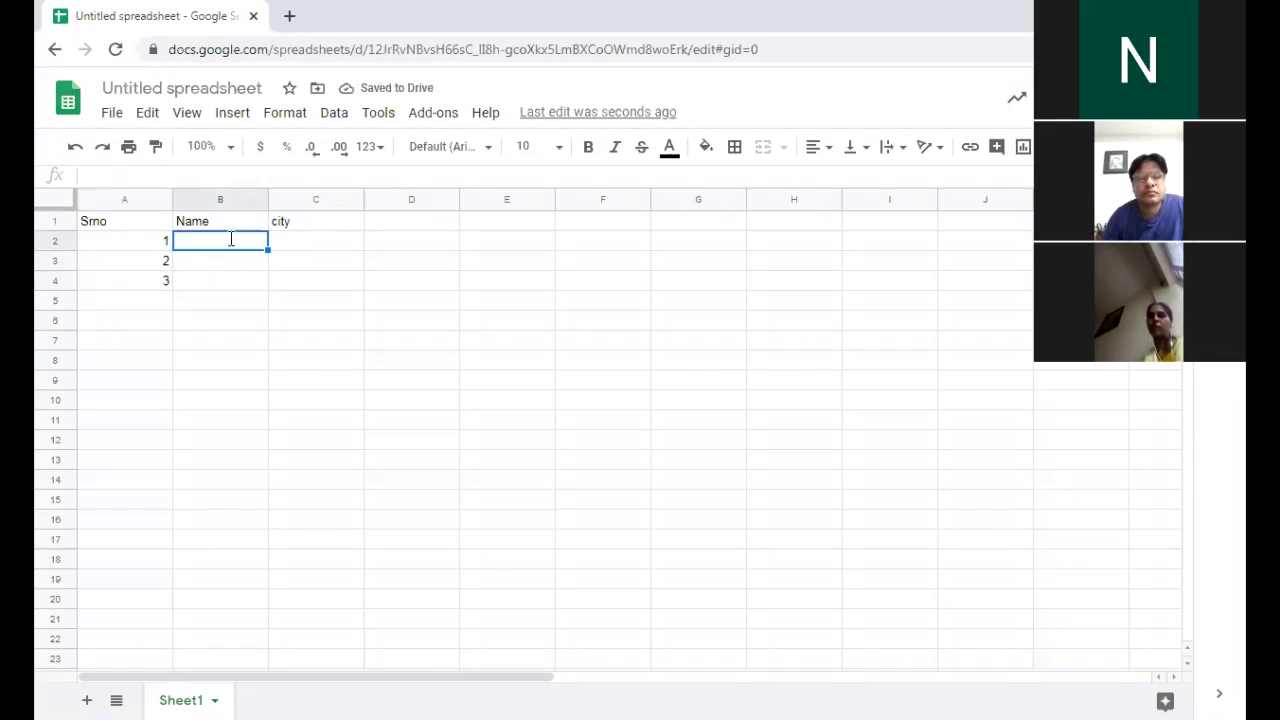
{"action": "type", "text": "r"}
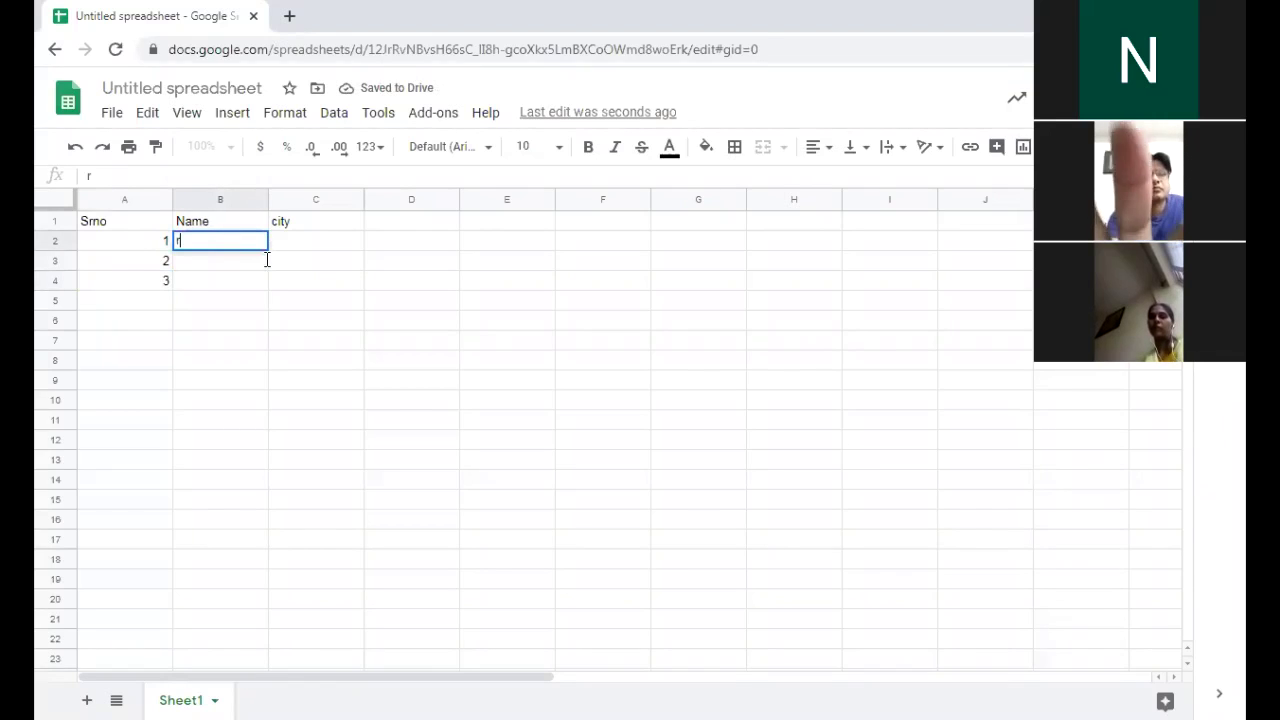
{"action": "key", "text": "Return"}
{"action": "type", "text": "y"}
{"action": "key", "text": "Return"}
{"action": "type", "text": "v"}
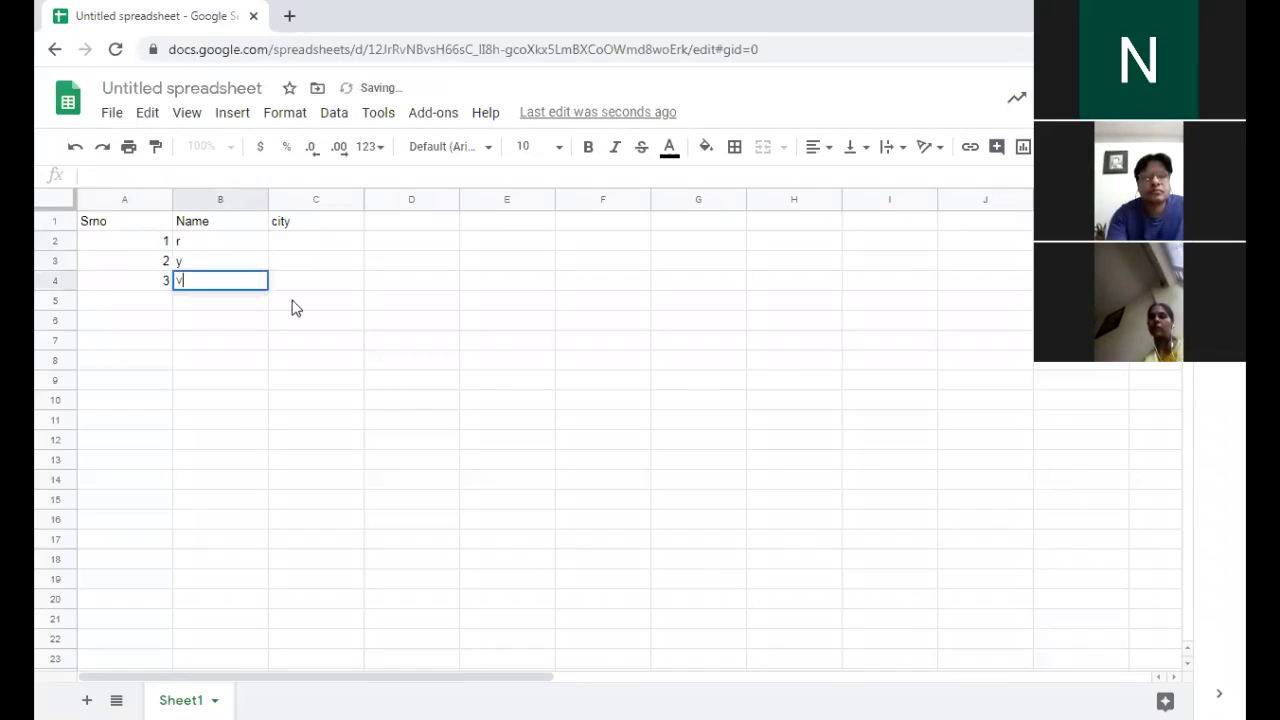
Enter the long sample text "djbnfdsjkdsjnkdsjnvkjdnvkjdnvkjdnv" in cell C2 under city
{"action": "left_click", "coordinate": [314, 247]}
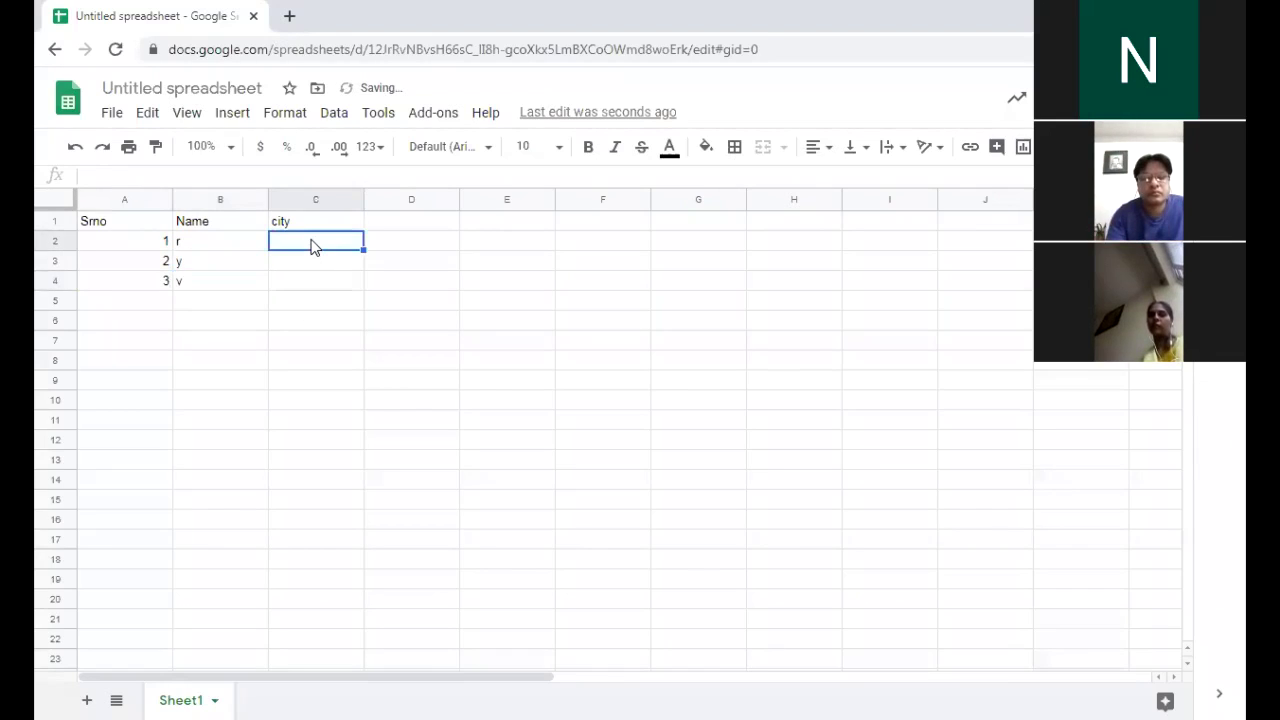
{"action": "type", "text": "djbnfdsjkdsjnkdsjnvkjdnvkjdnvkjdnv"}
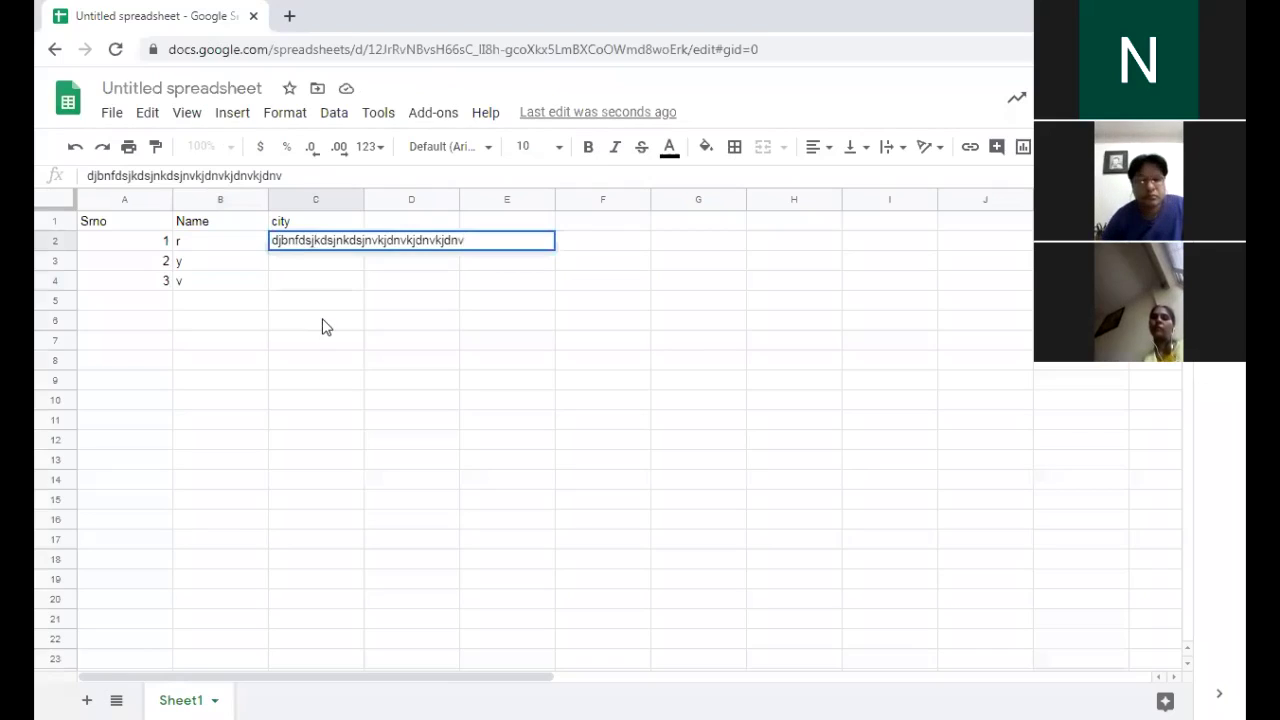
{"action": "left_click", "coordinate": [323, 322]}
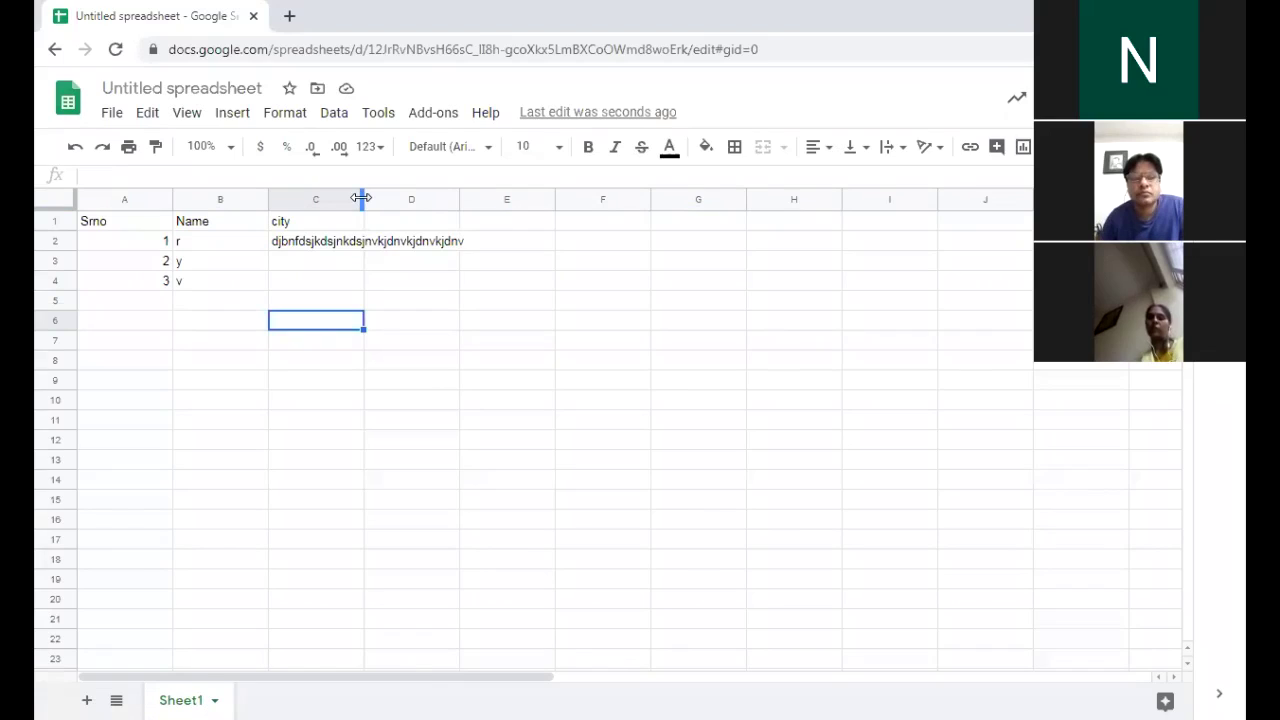
Auto-fit the width of column C to its longest entry and deselect the column
{"action": "left_click_drag", "start_coordinate": [361, 198], "coordinate": [364, 224]}
{"action": "double_click", "coordinate": [363, 202]}
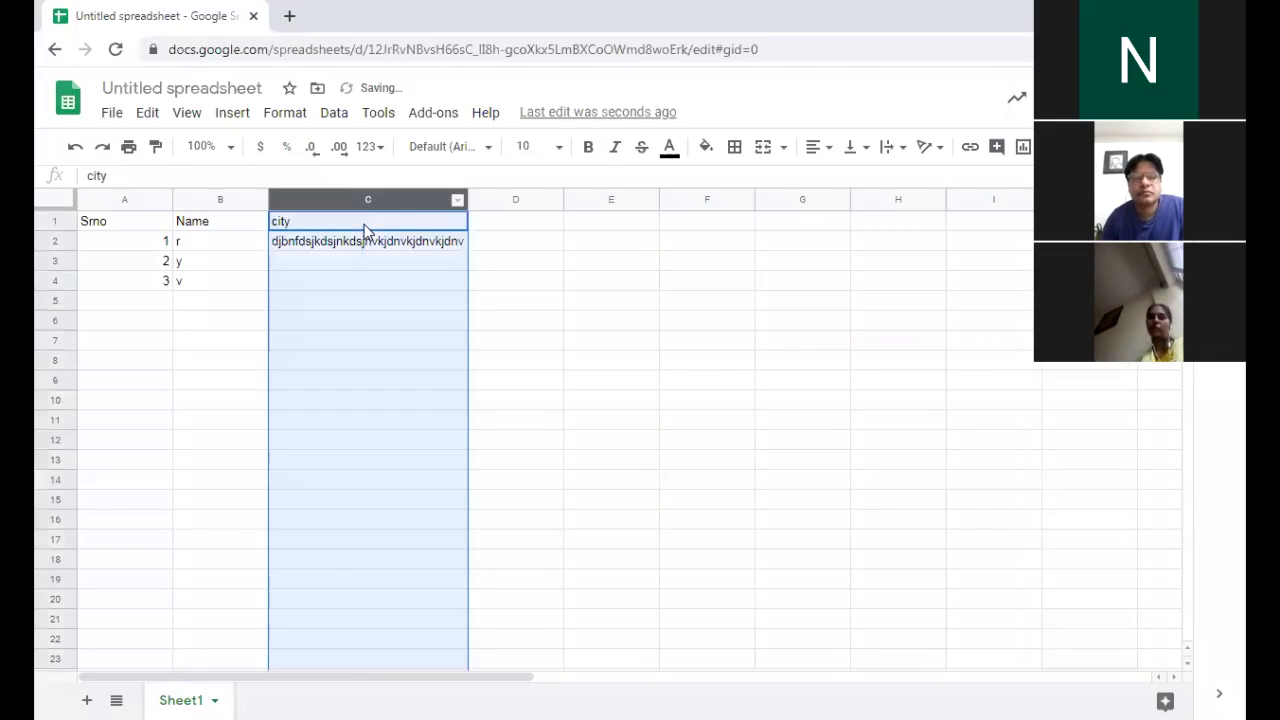
{"action": "left_click", "coordinate": [466, 424]}
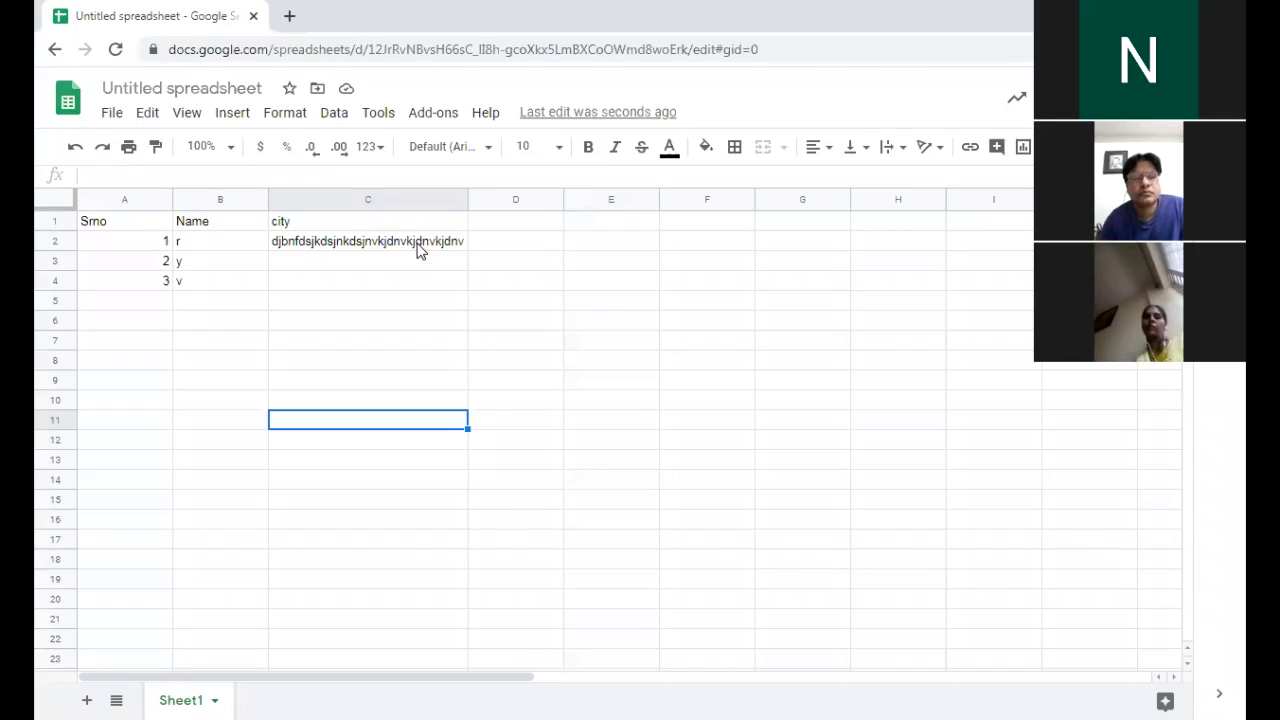
{"action": "left_click", "coordinate": [466, 202]}
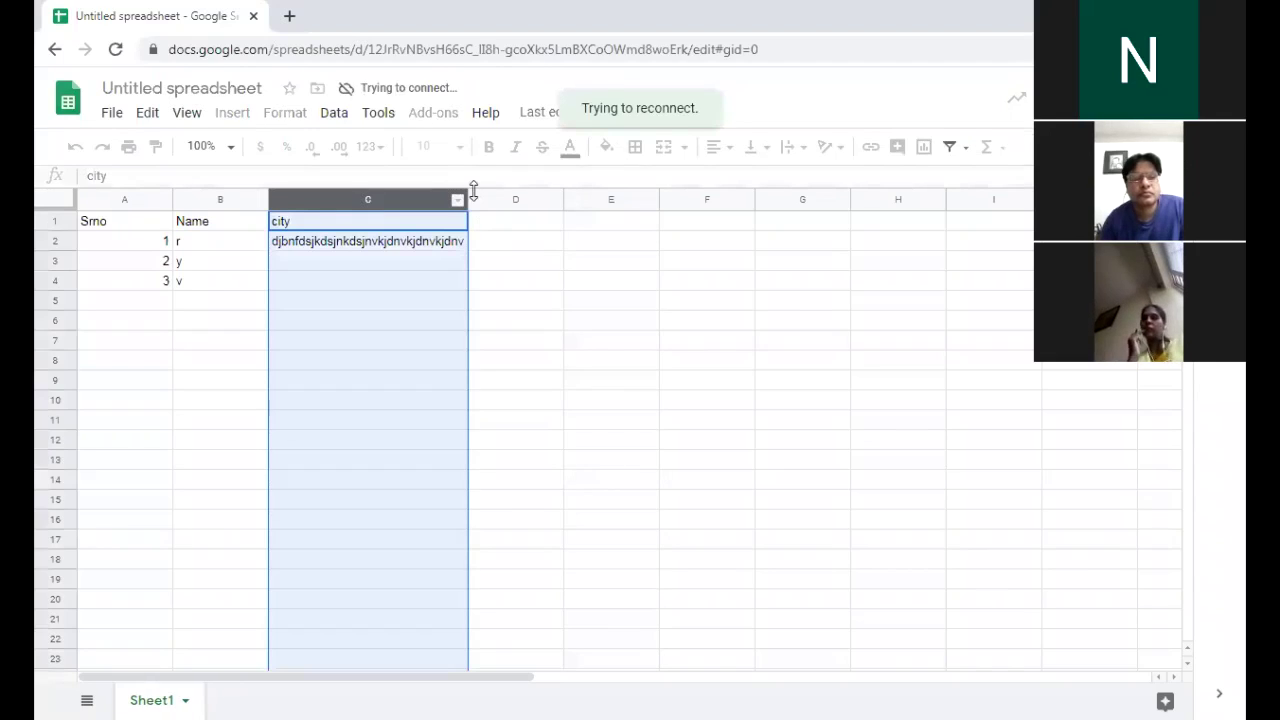
{"action": "left_click", "coordinate": [472, 213]}
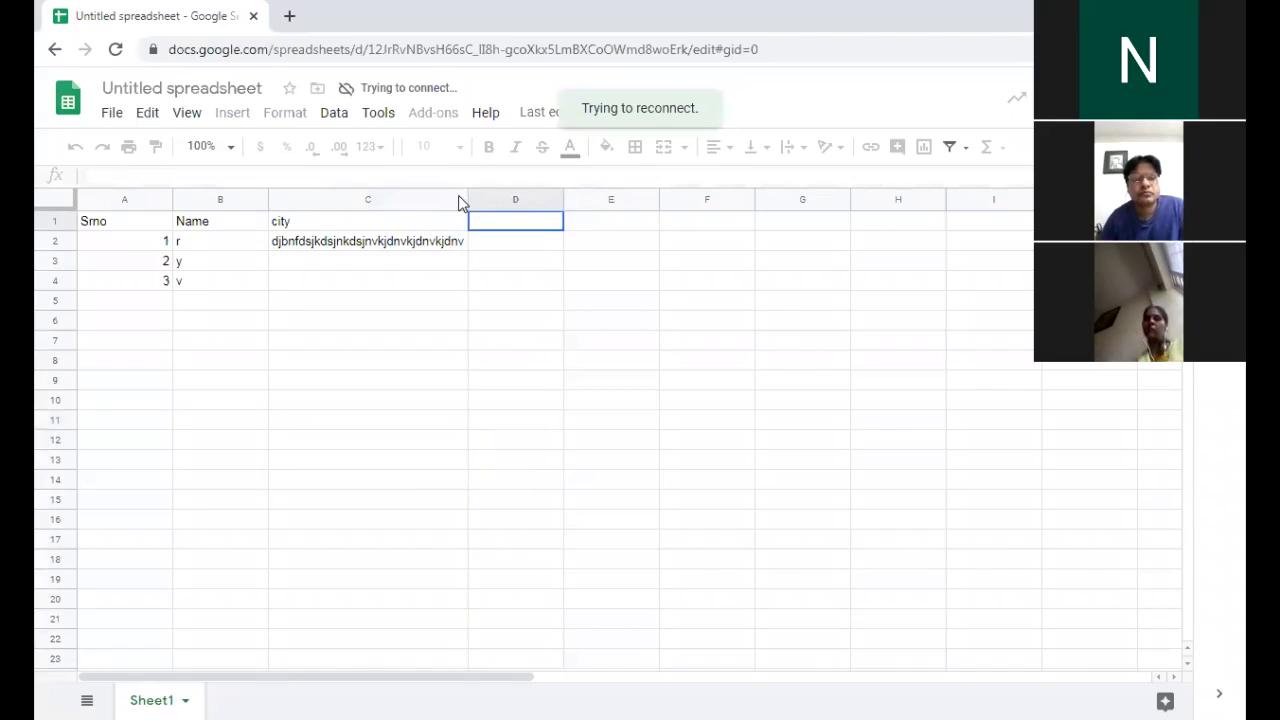
{"action": "left_click", "coordinate": [437, 202]}
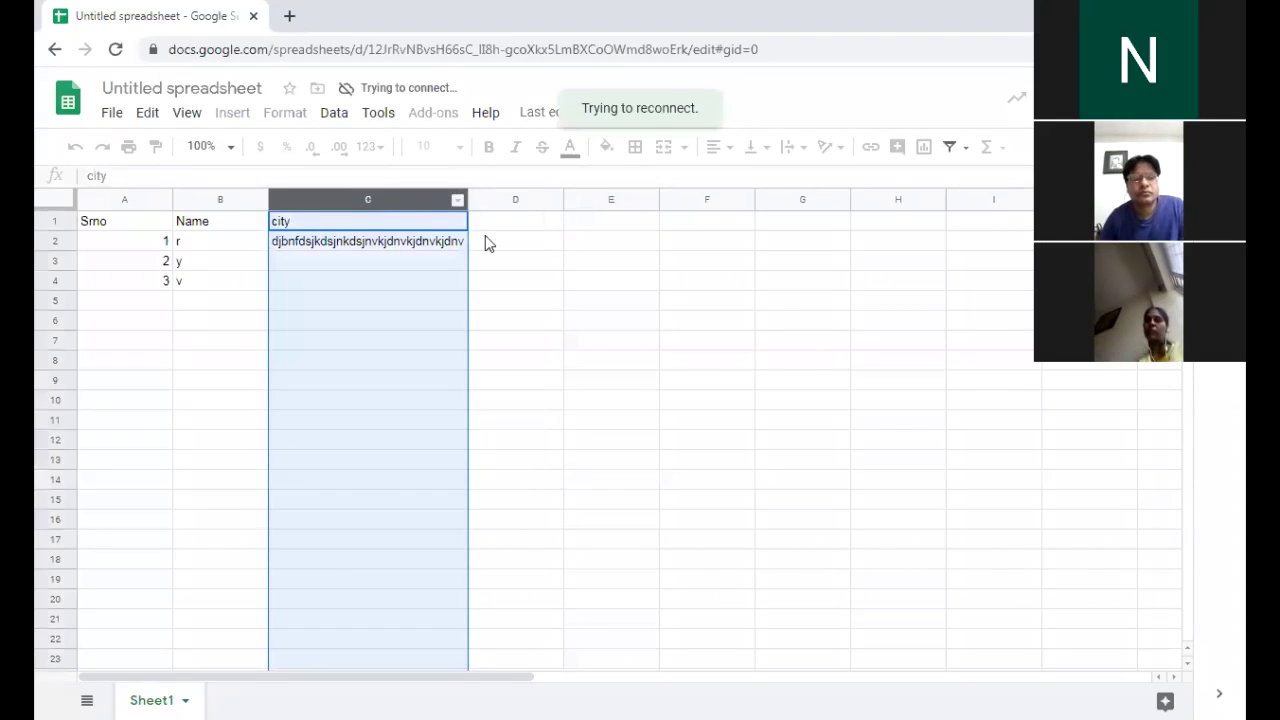
{"action": "left_click", "coordinate": [466, 241]}
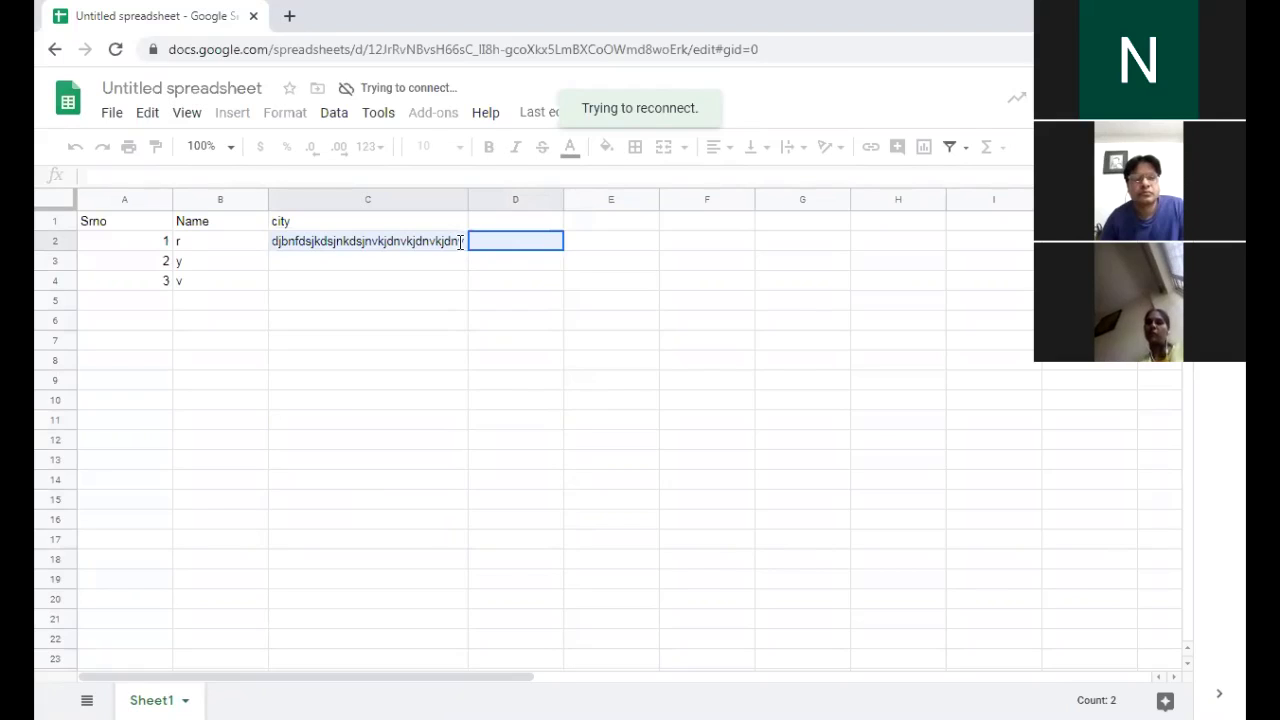
Lengthen the text in C2 by inserting "sdhbfhdsbncx vnmcx " before its final v
{"action": "double_click", "coordinate": [460, 241]}
{"action": "type", "text": "sdhbfhdsb"}
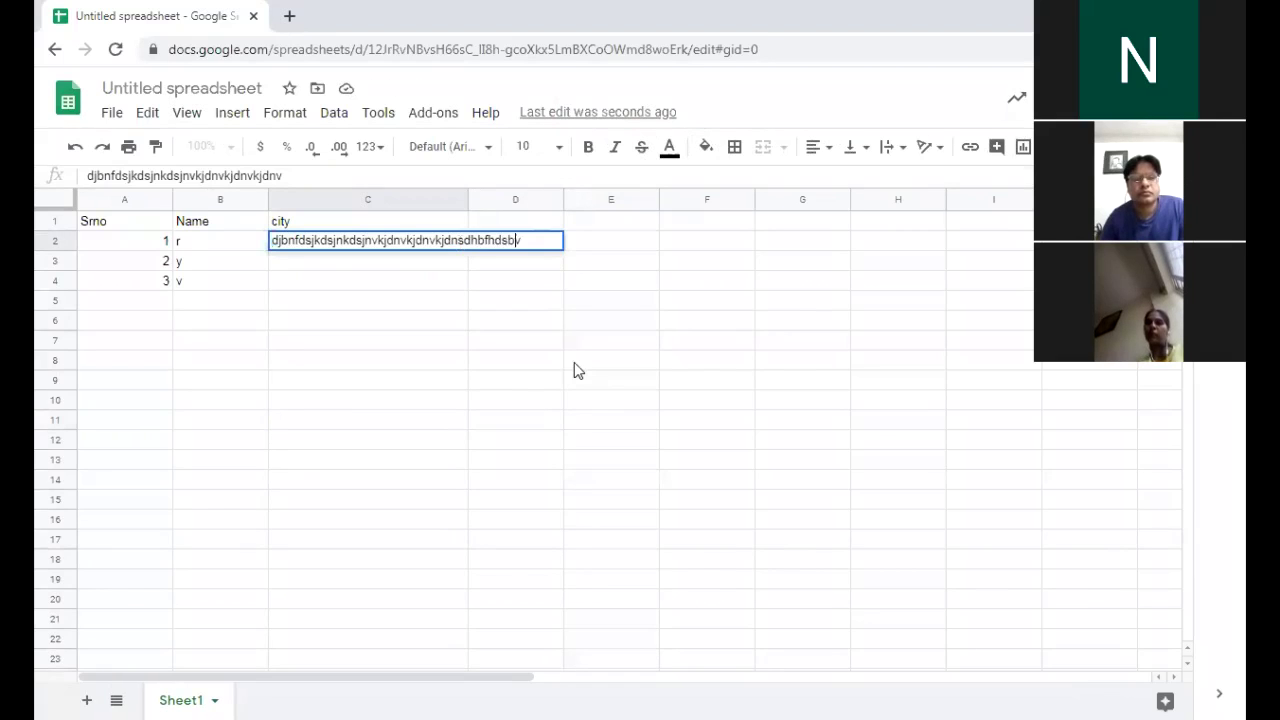
{"action": "type", "text": "ncx vnmcx v"}
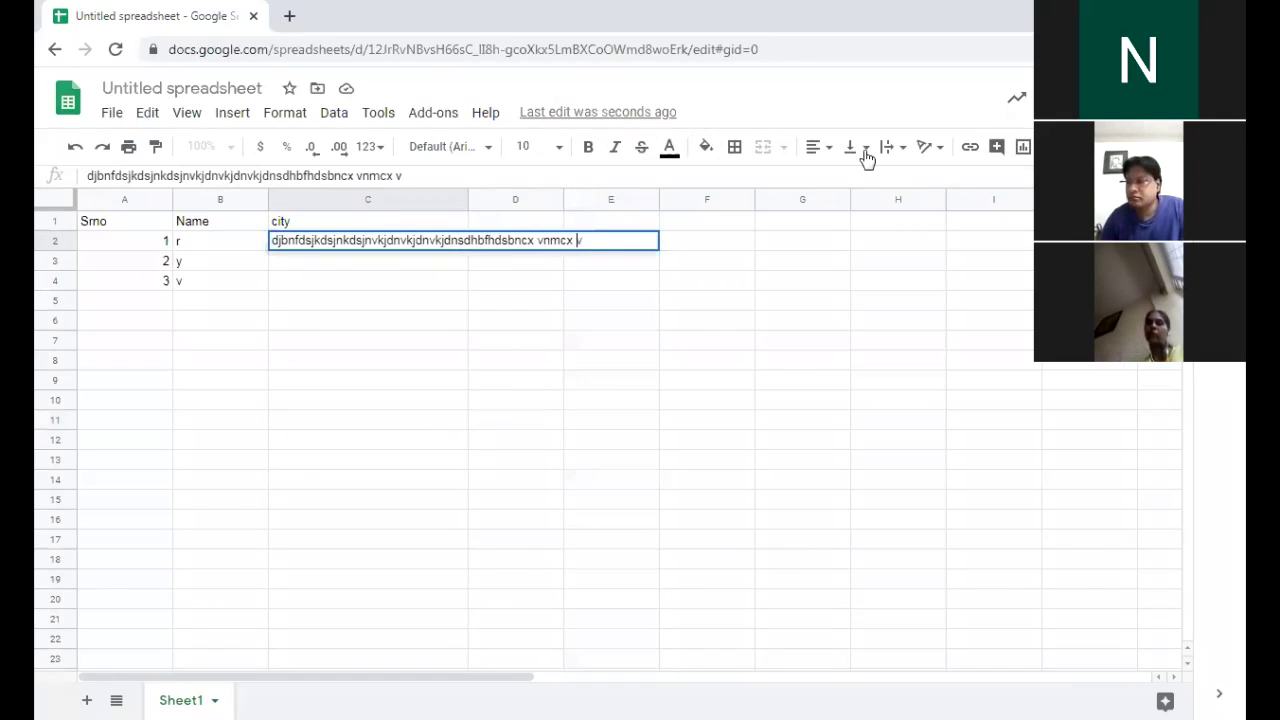
{"action": "left_click", "coordinate": [611, 341]}
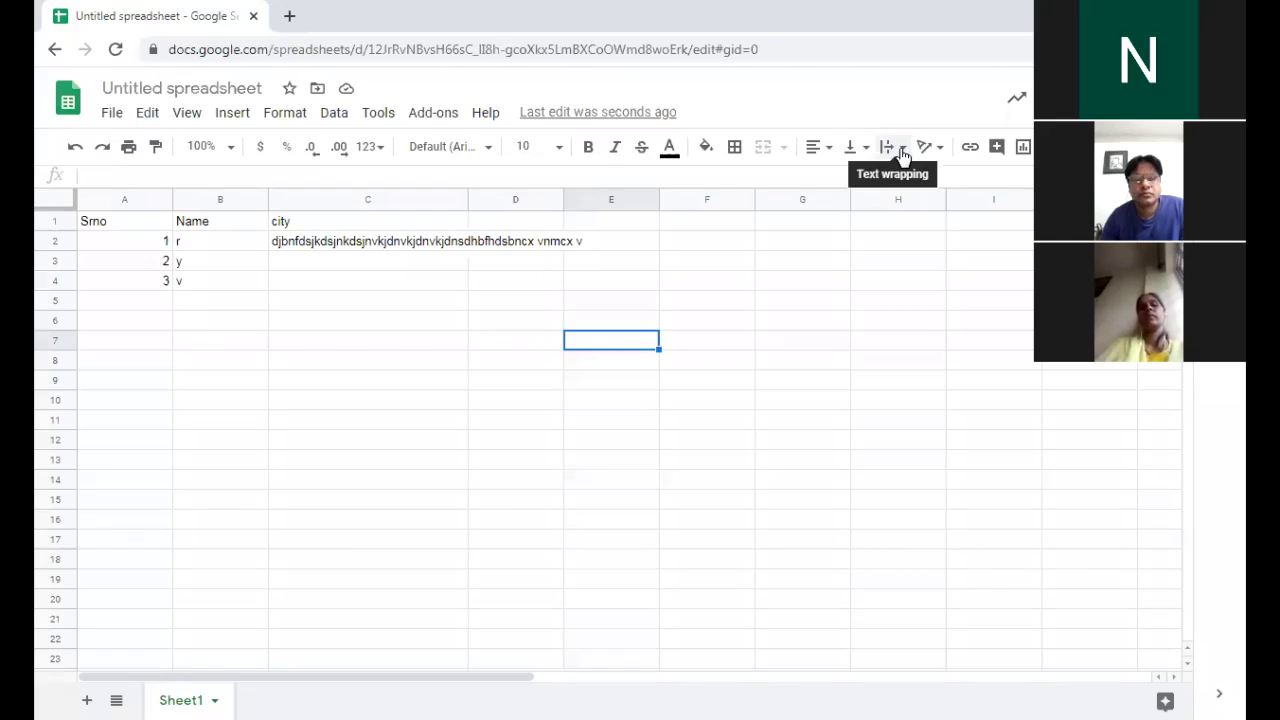
Wrap the long text in cell C2 so that it fits inside the city column
{"action": "left_click", "coordinate": [903, 155]}
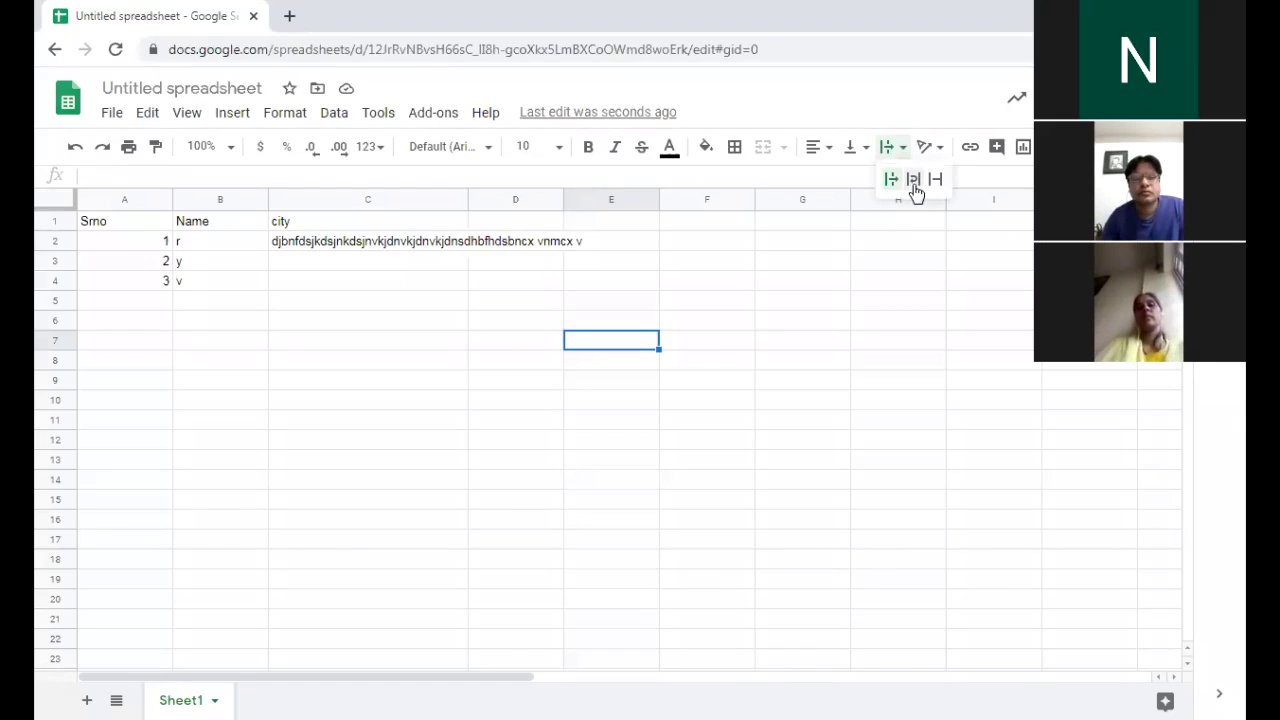
{"action": "left_click", "coordinate": [916, 190]}
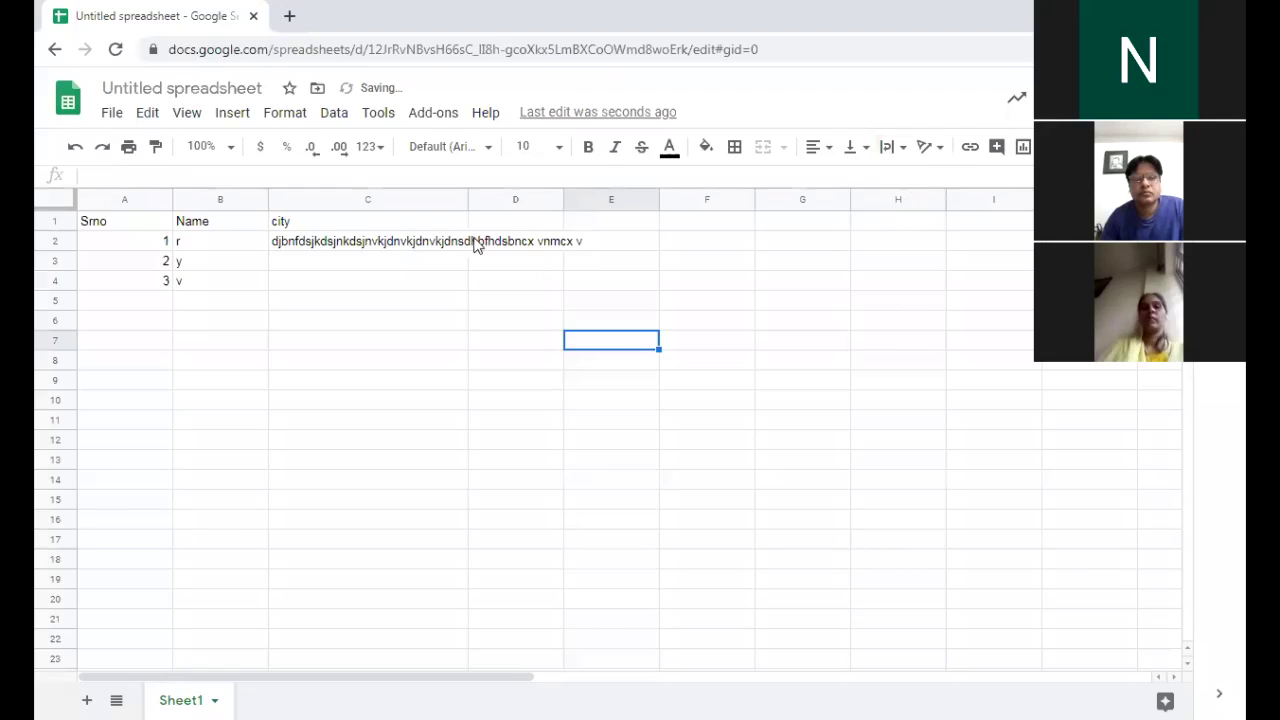
{"action": "left_click", "coordinate": [443, 247]}
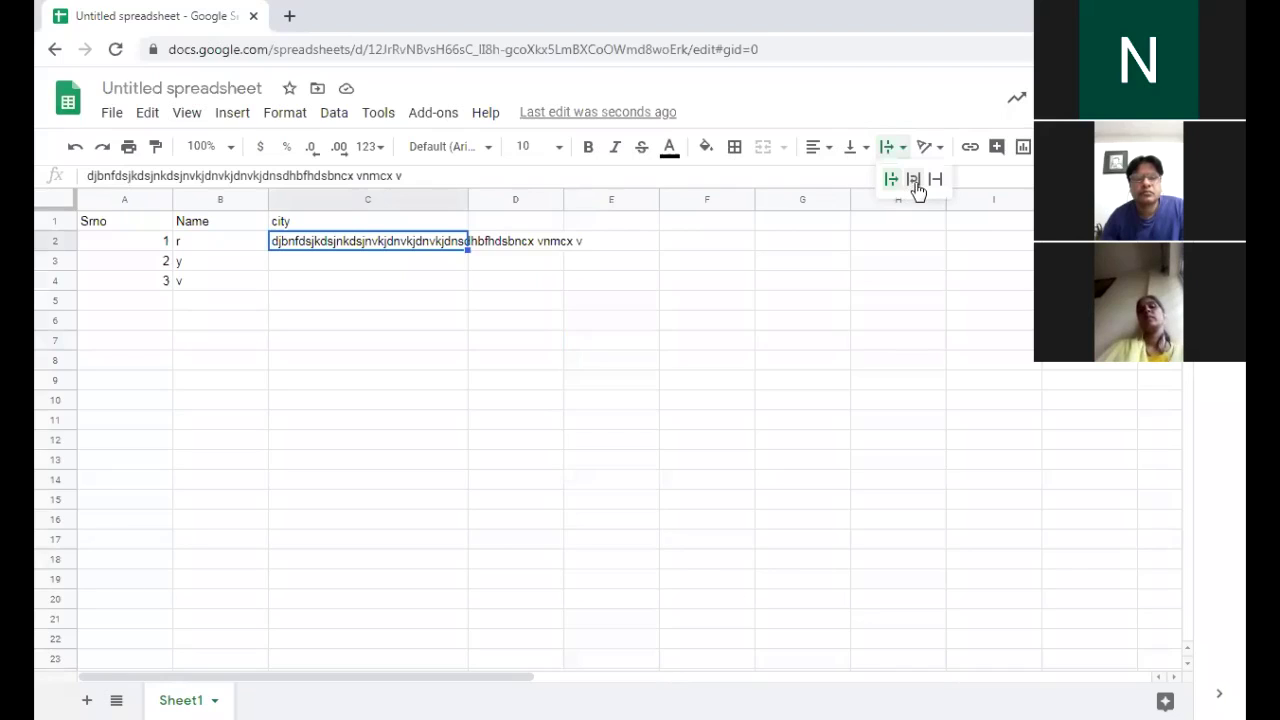
{"action": "left_click", "coordinate": [913, 181]}
{"action": "left_click", "coordinate": [593, 381]}
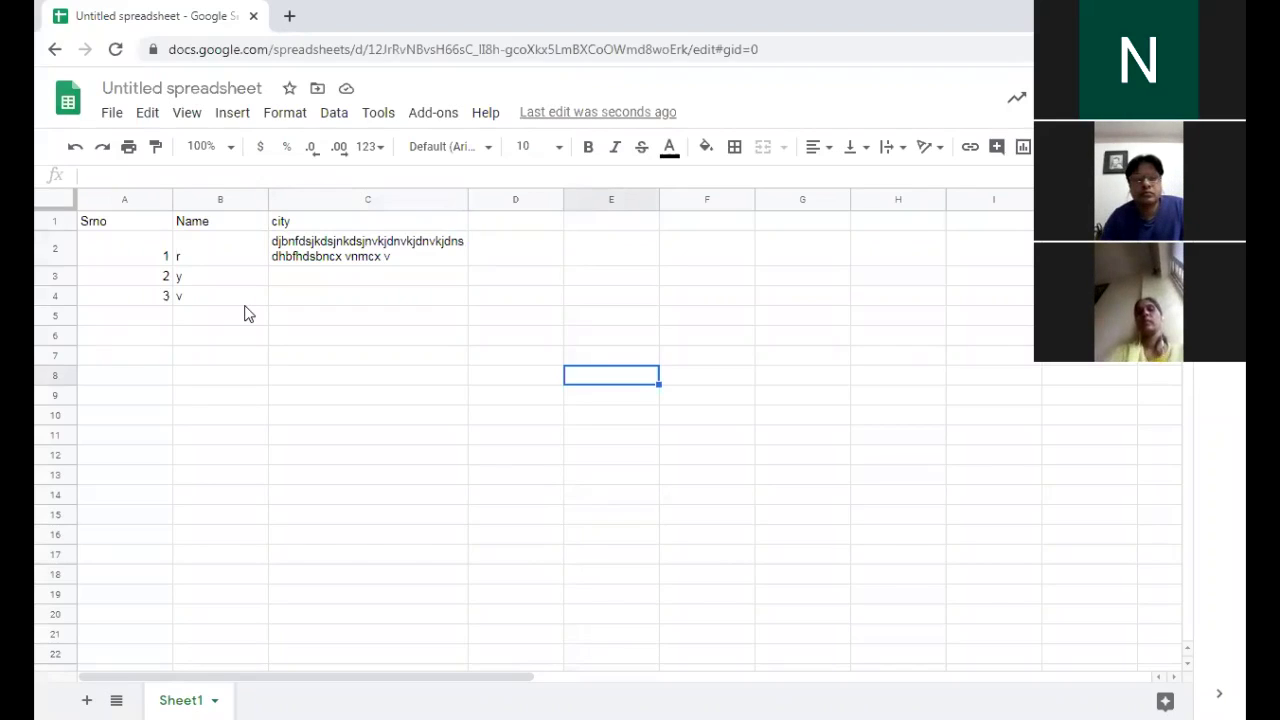
Format the text in cell C2 as bold and italic with a light yellow text color
{"action": "left_click", "coordinate": [404, 258]}
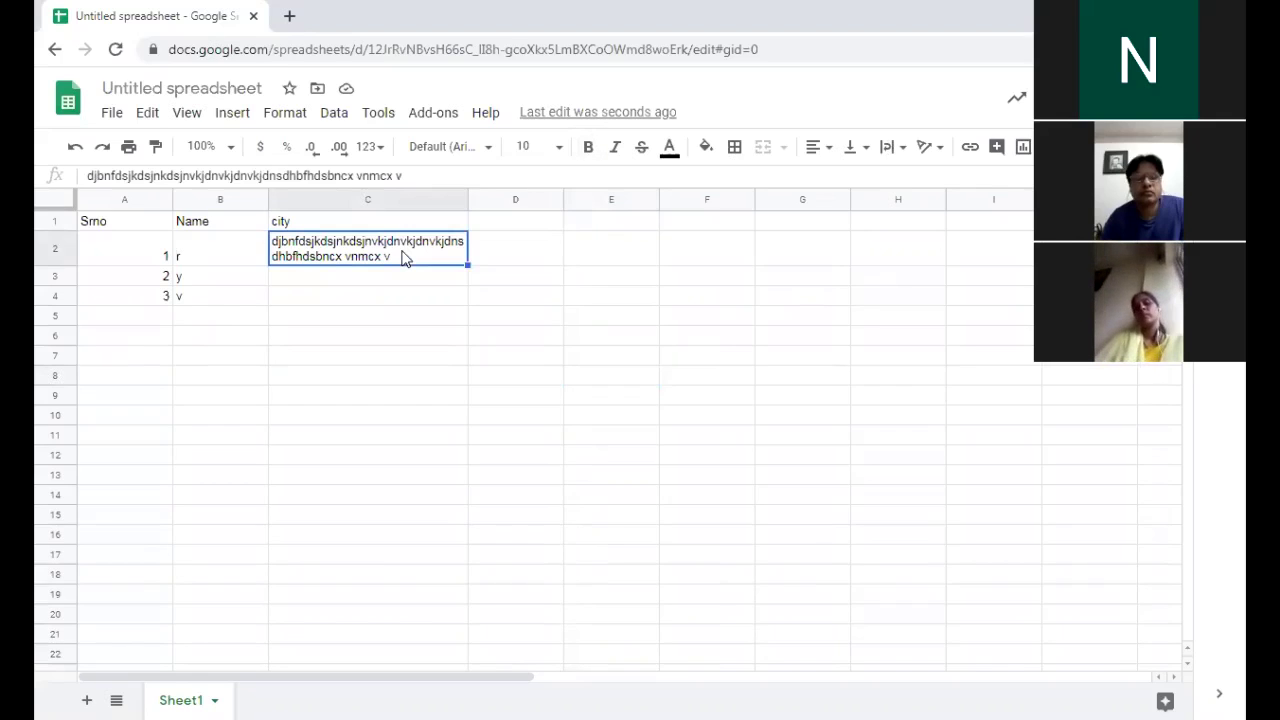
{"action": "left_click", "coordinate": [597, 156]}
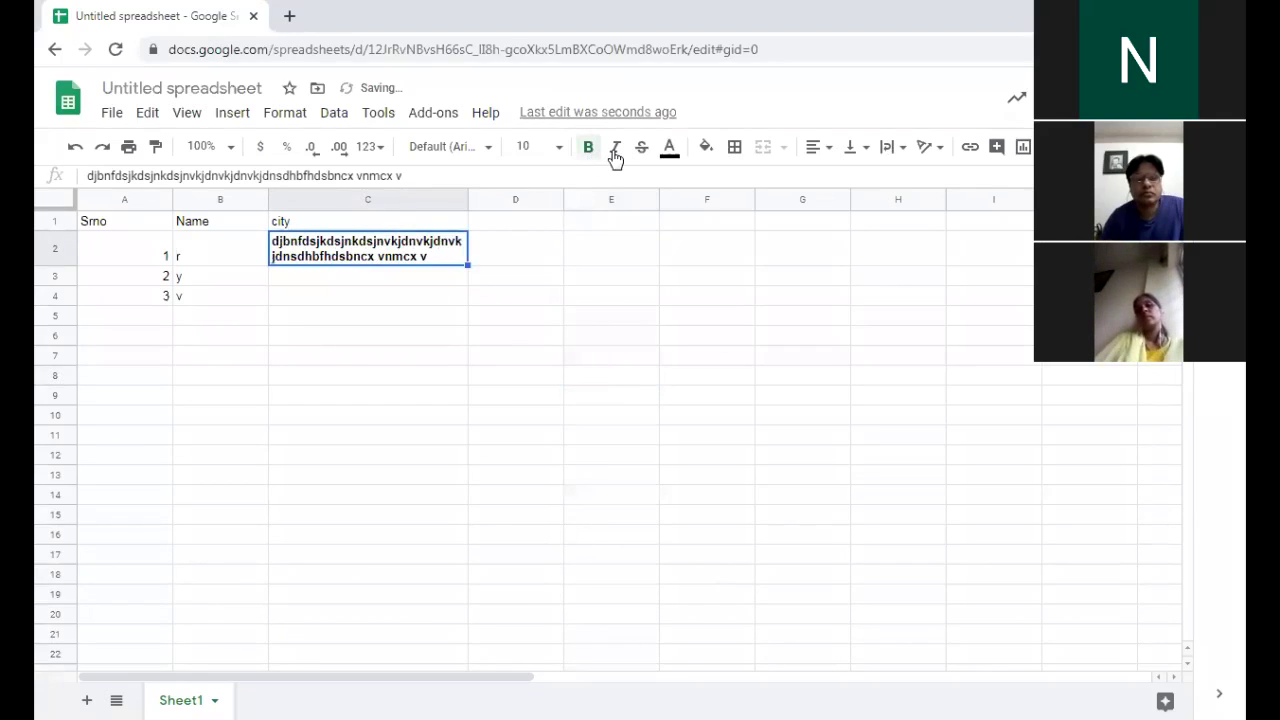
{"action": "left_click", "coordinate": [615, 150]}
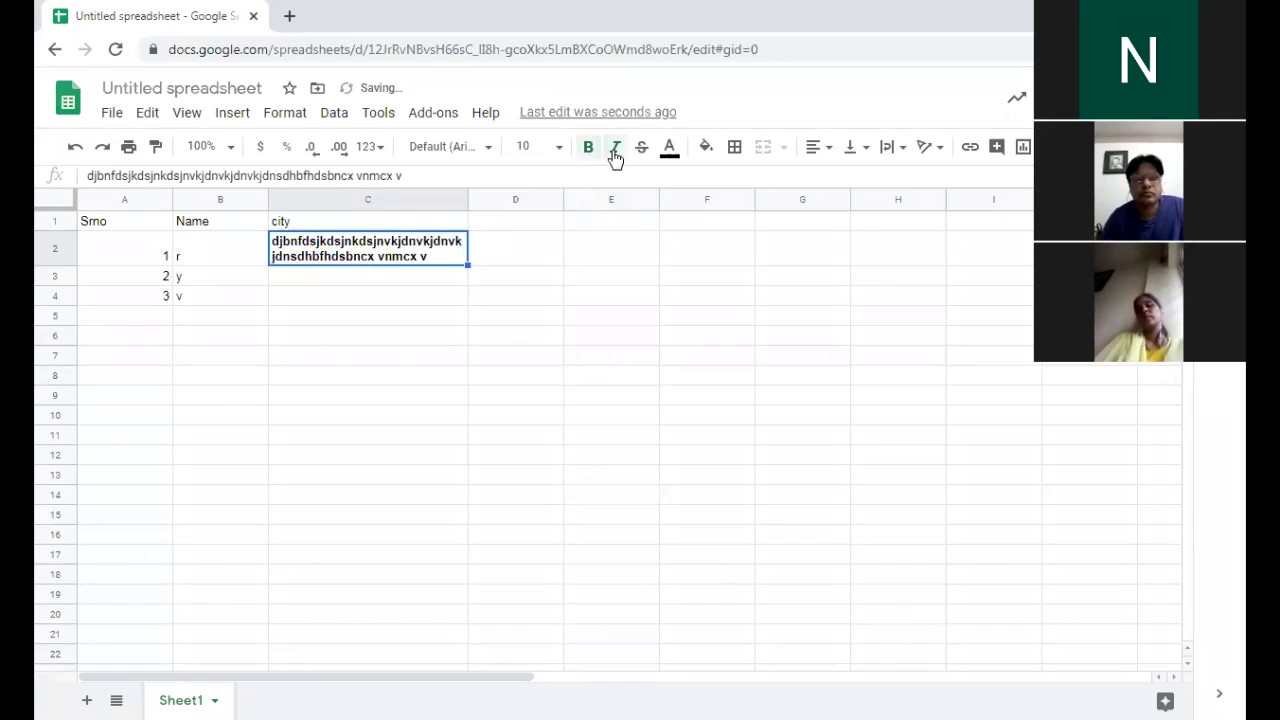
{"action": "left_click", "coordinate": [669, 147]}
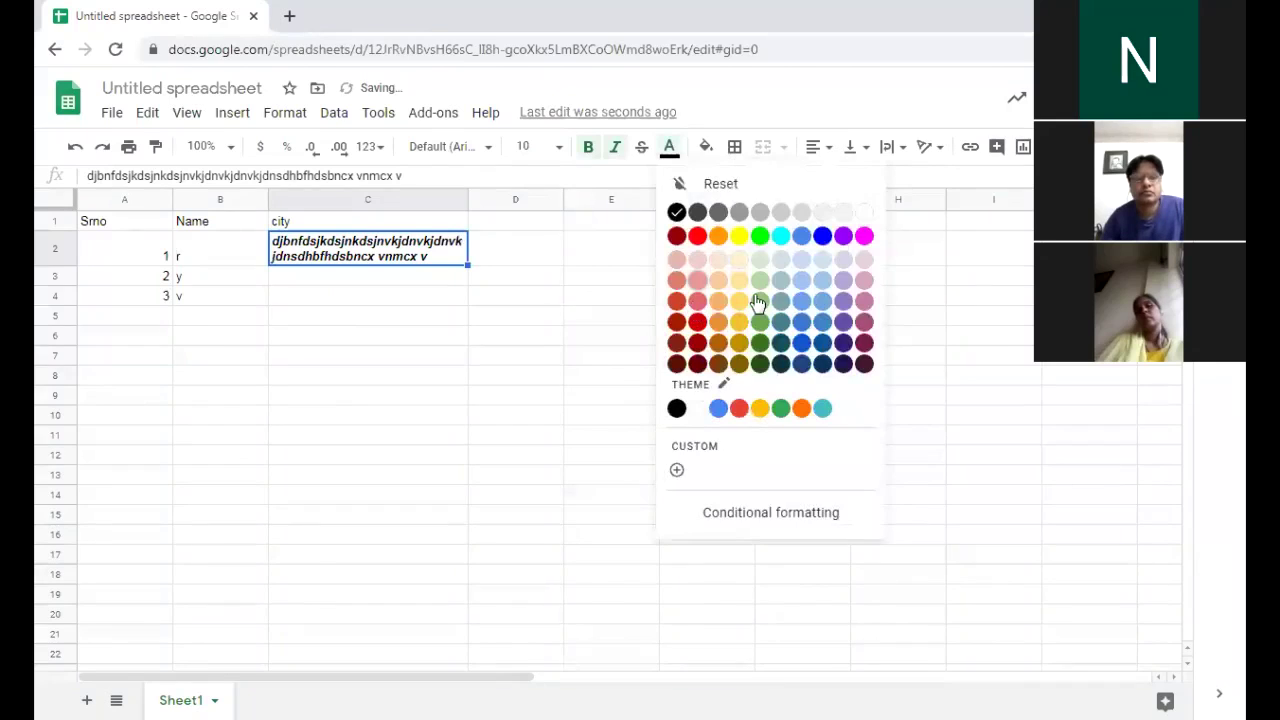
{"action": "left_click", "coordinate": [740, 303]}
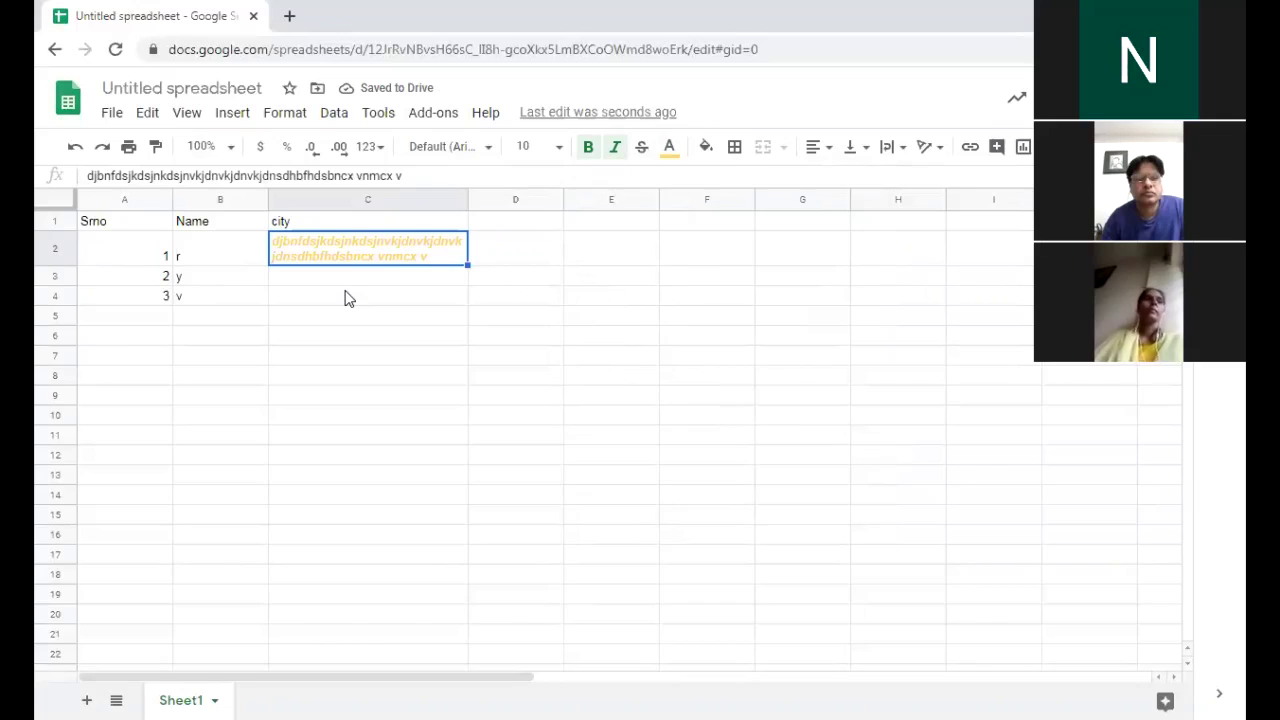
Apply all borders to the whole table in A1:C4 and deselect it
{"action": "key", "text": "ctrl+a"}
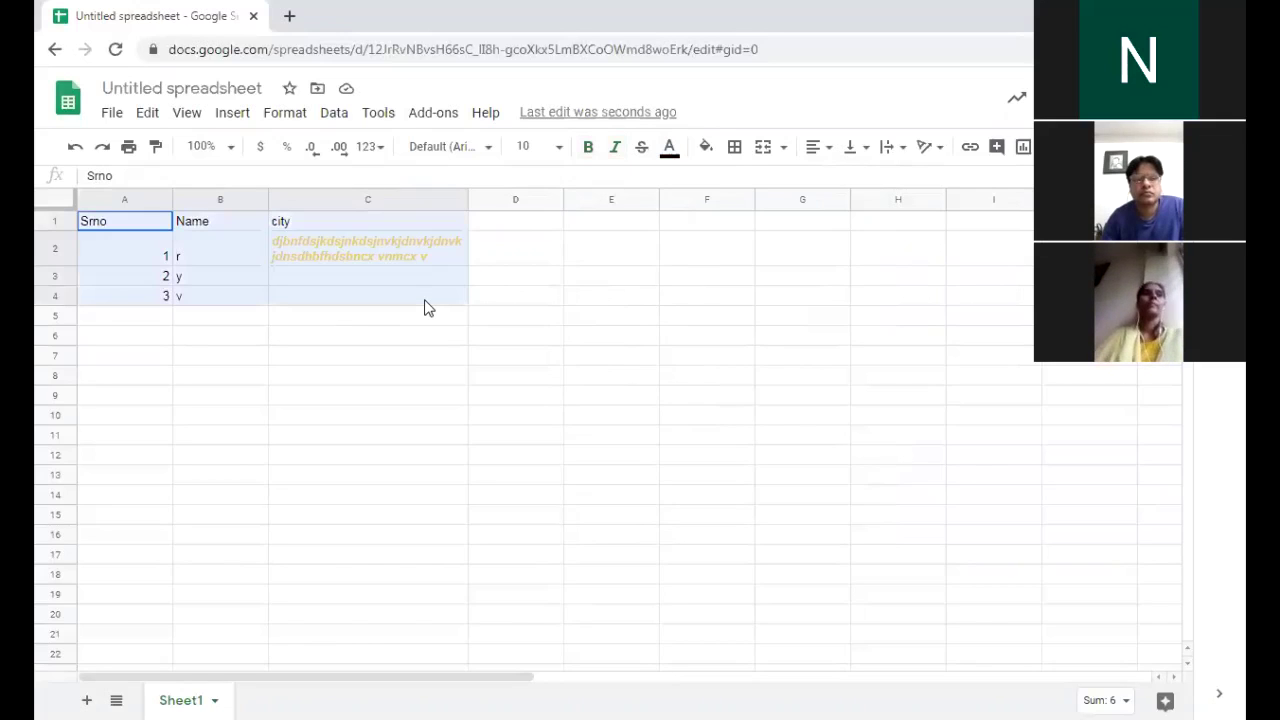
{"action": "left_click_drag", "start_coordinate": [424, 300], "coordinate": [425, 300]}
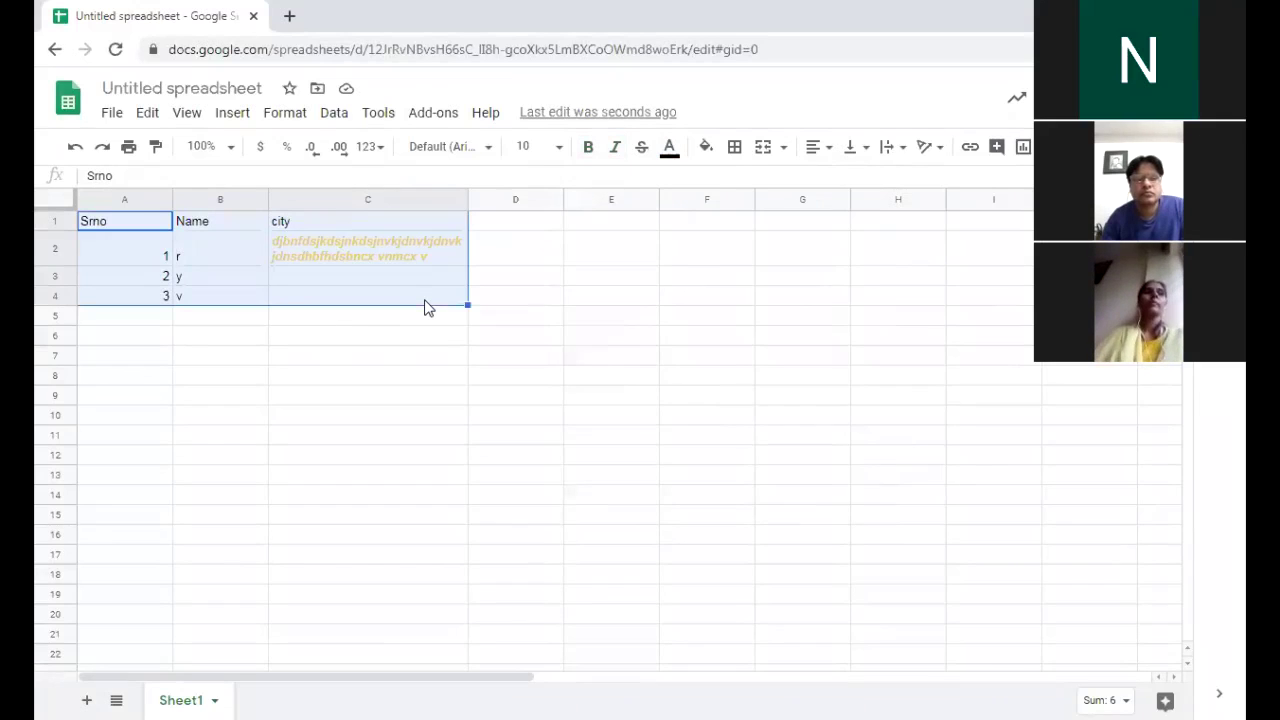
{"action": "left_click", "coordinate": [735, 152]}
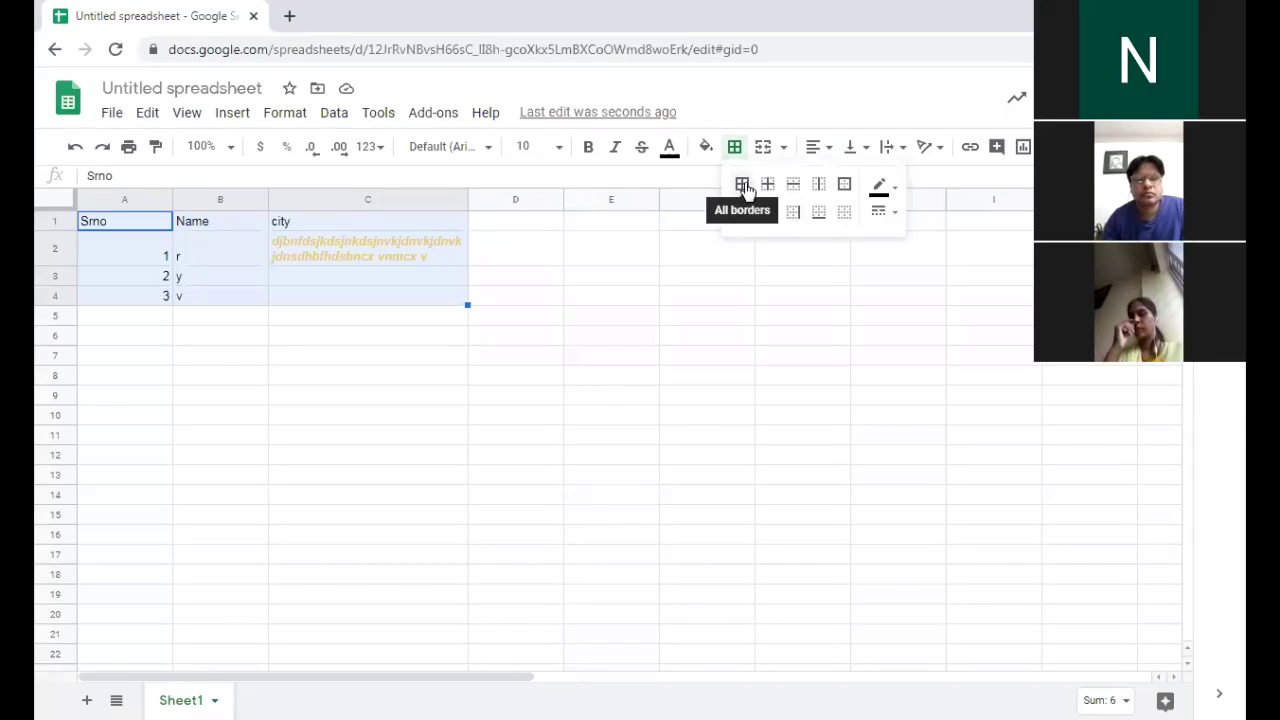
{"action": "left_click", "coordinate": [746, 191]}
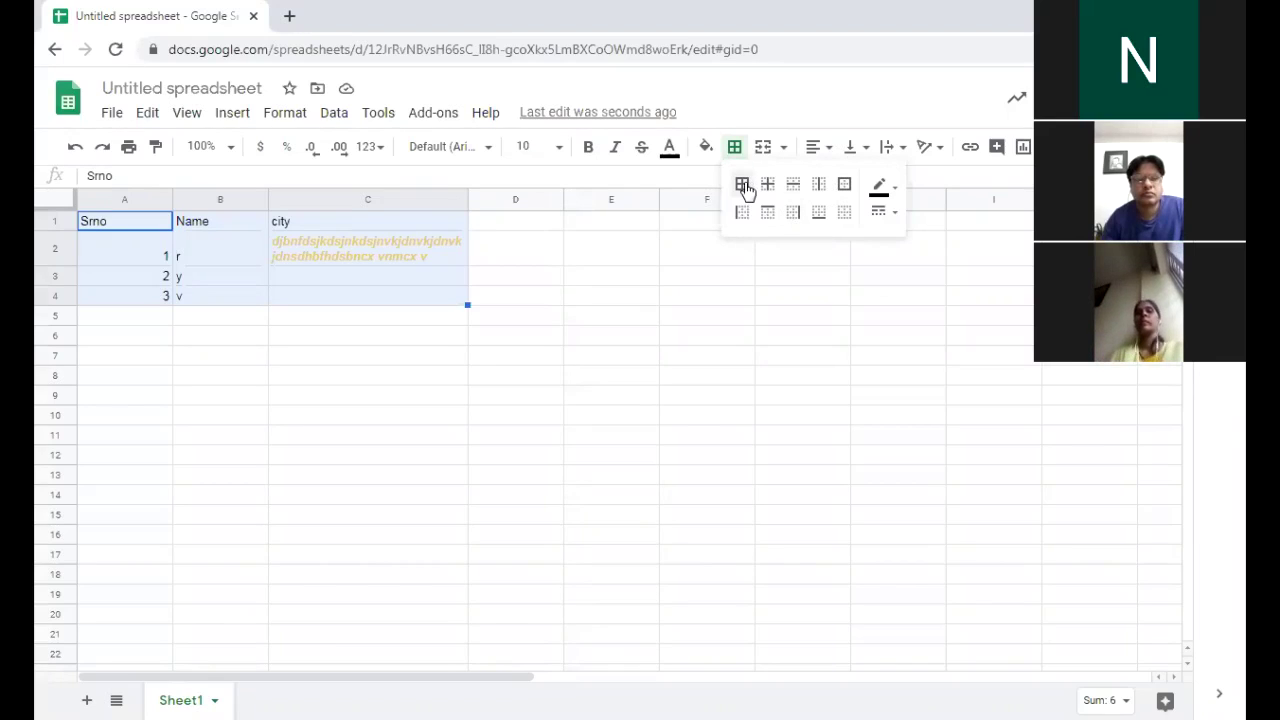
{"action": "left_click", "coordinate": [538, 394]}
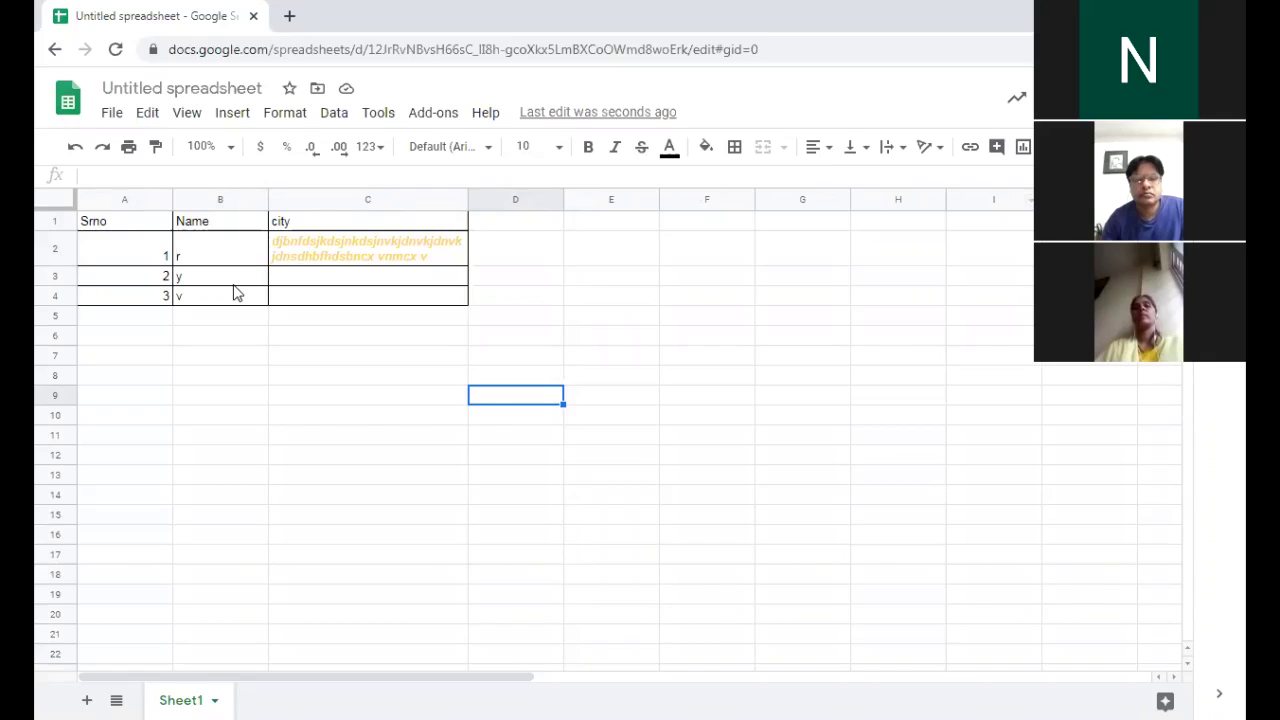
Create a new filter view for the range B1:B2, covering the Name header and its first entry
{"action": "left_click_drag", "start_coordinate": [222, 252], "coordinate": [234, 285]}
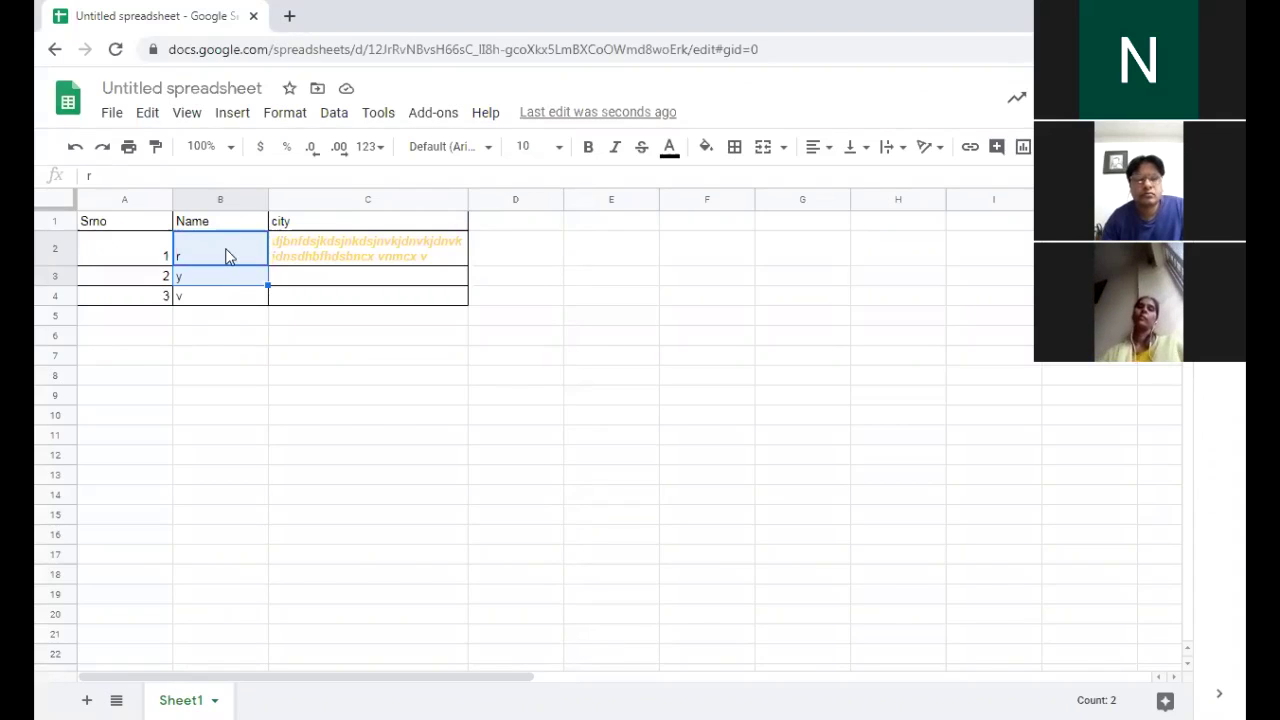
{"action": "left_click", "coordinate": [226, 257]}
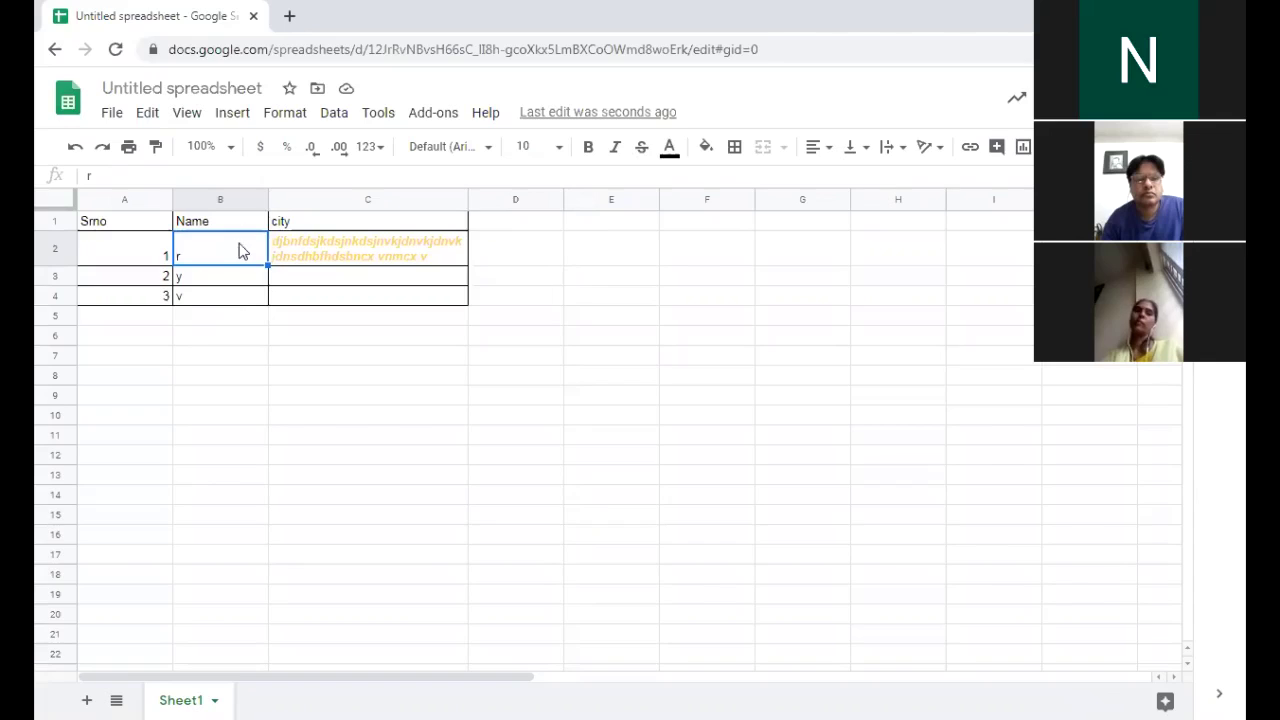
{"action": "left_click_drag", "start_coordinate": [242, 262], "coordinate": [254, 207]}
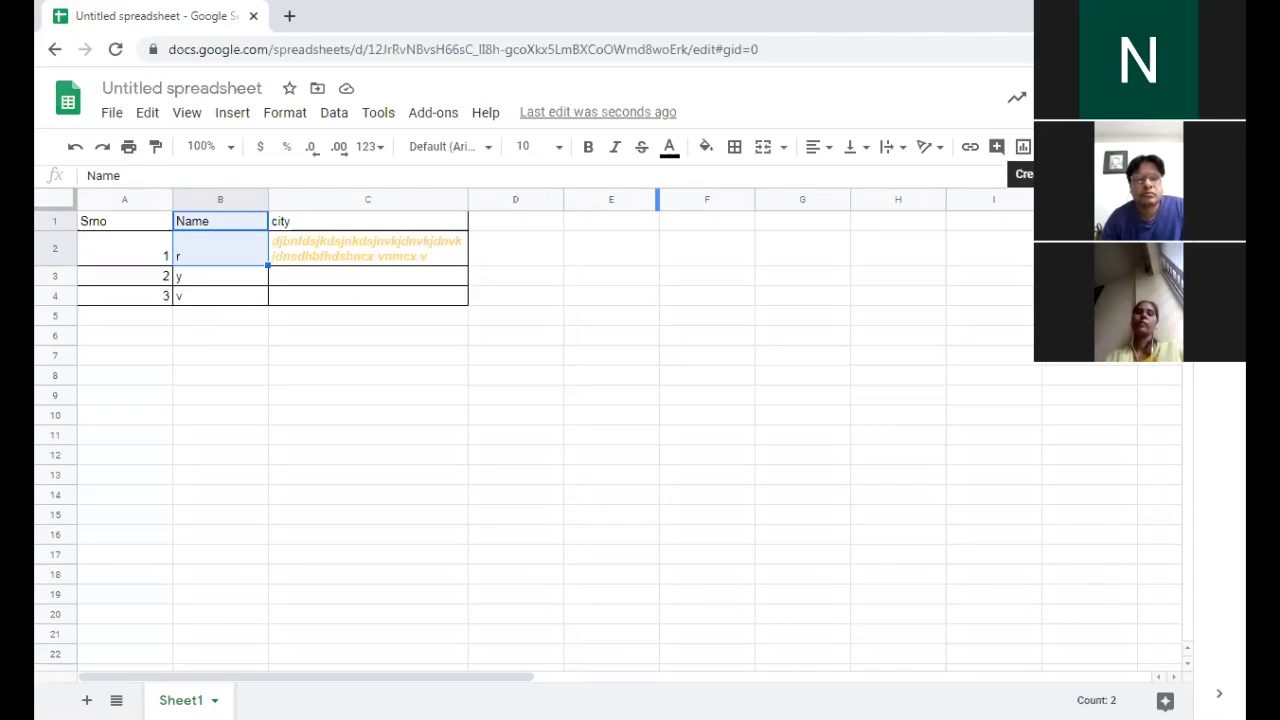
{"action": "left_click", "coordinate": [1069, 147]}
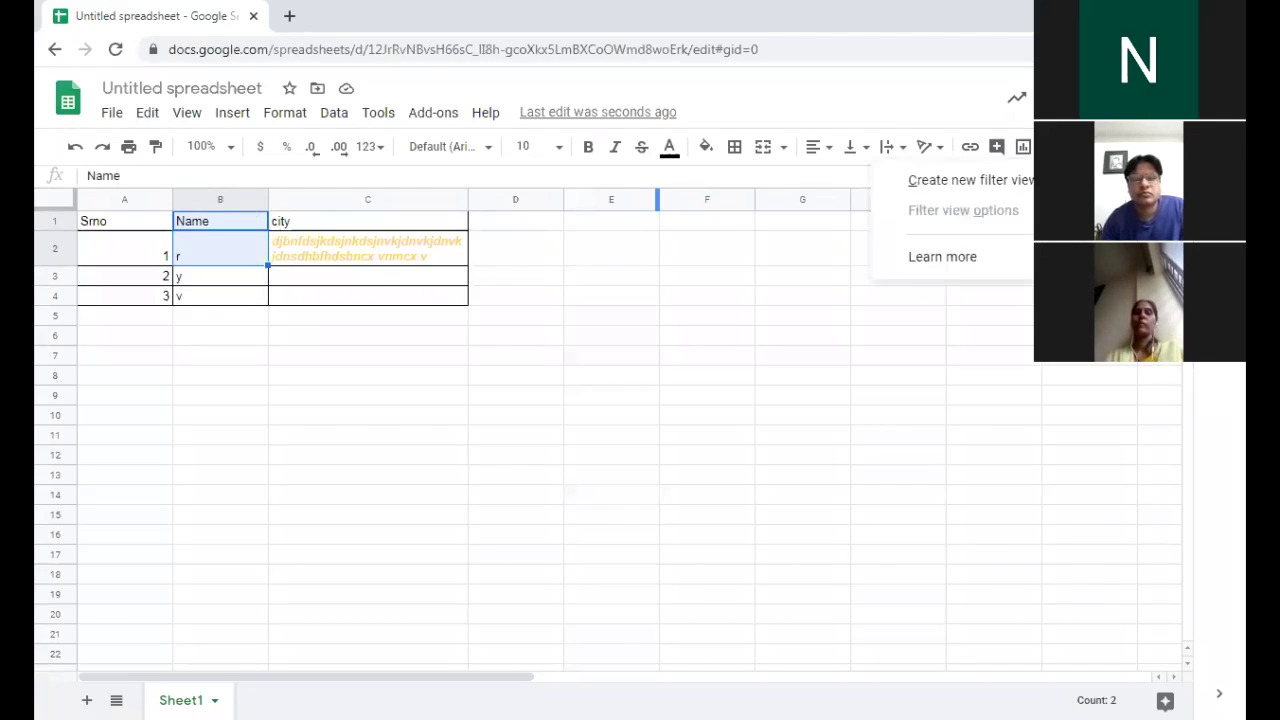
{"action": "left_click", "coordinate": [1028, 183]}
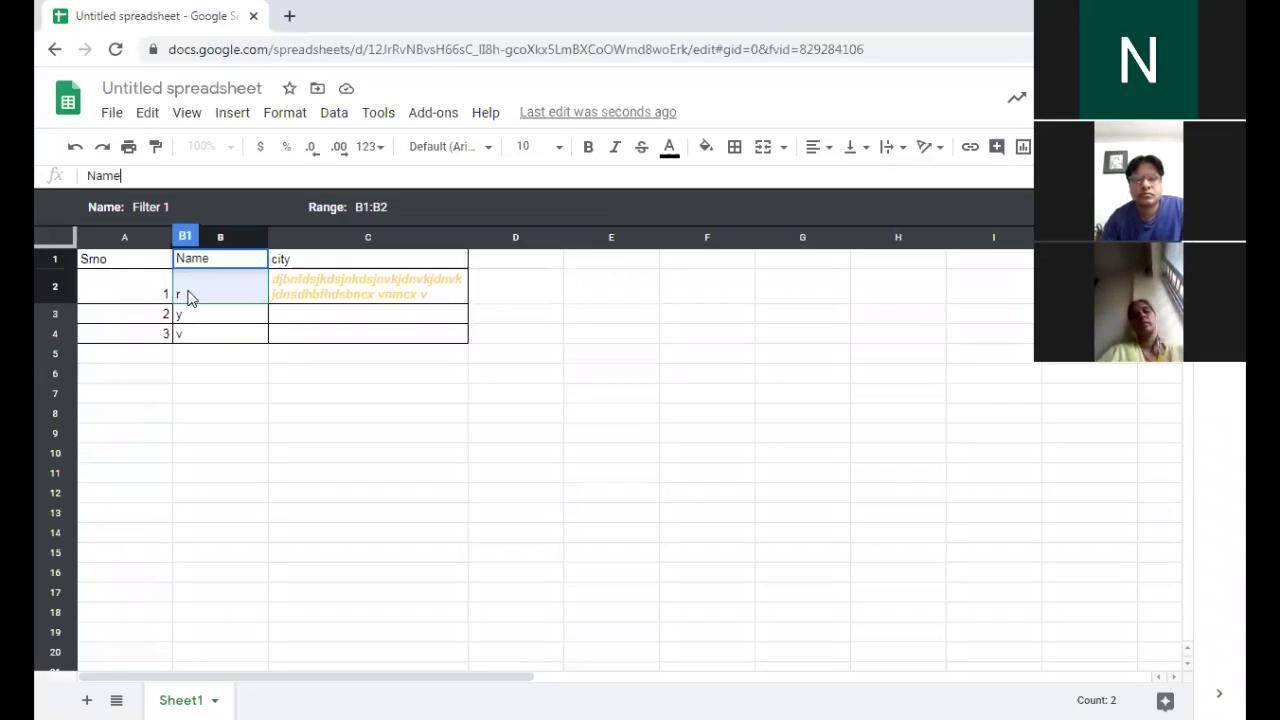
Sort the filtered Name range from A to Z
{"action": "left_click", "coordinate": [197, 334]}
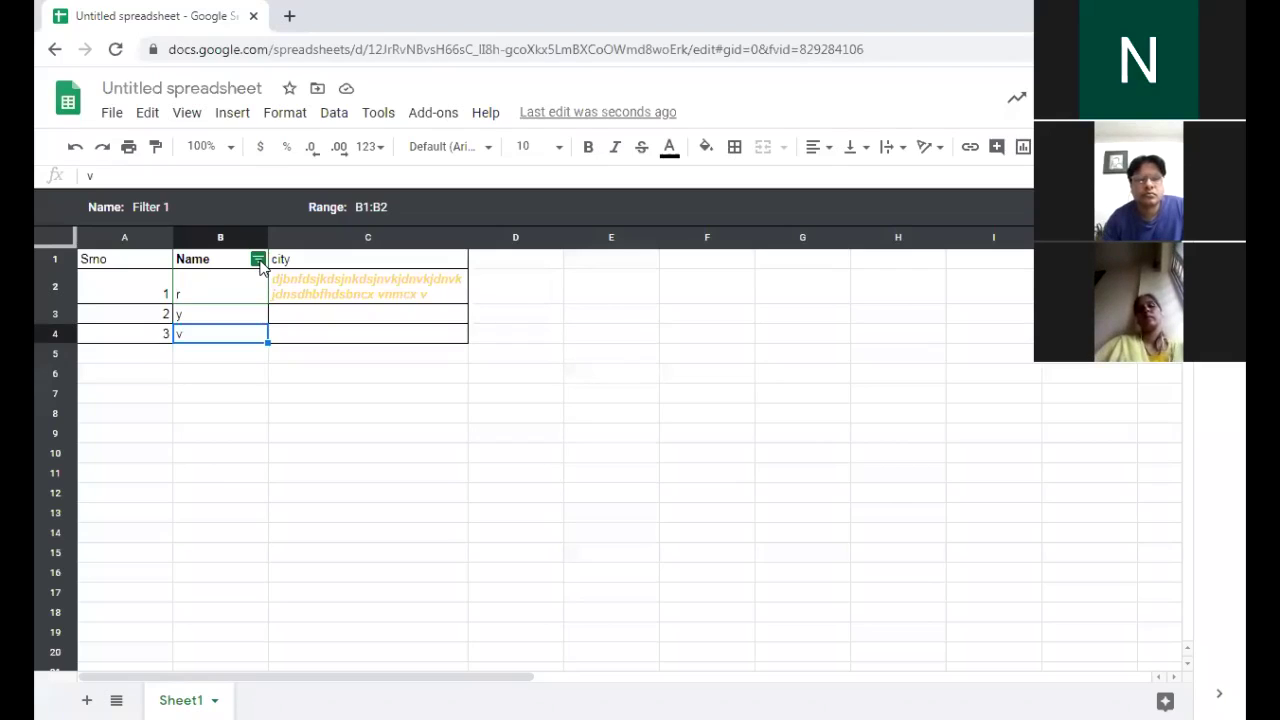
{"action": "left_click", "coordinate": [258, 260]}
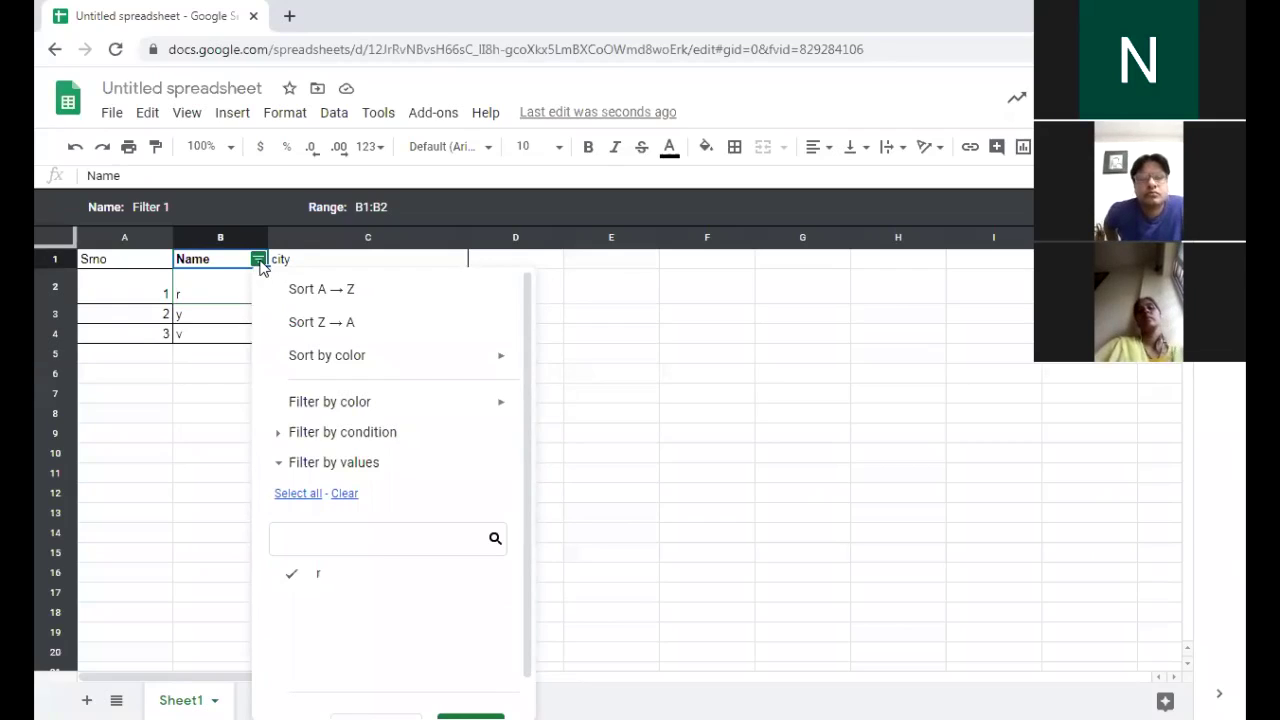
{"action": "left_click", "coordinate": [320, 292]}
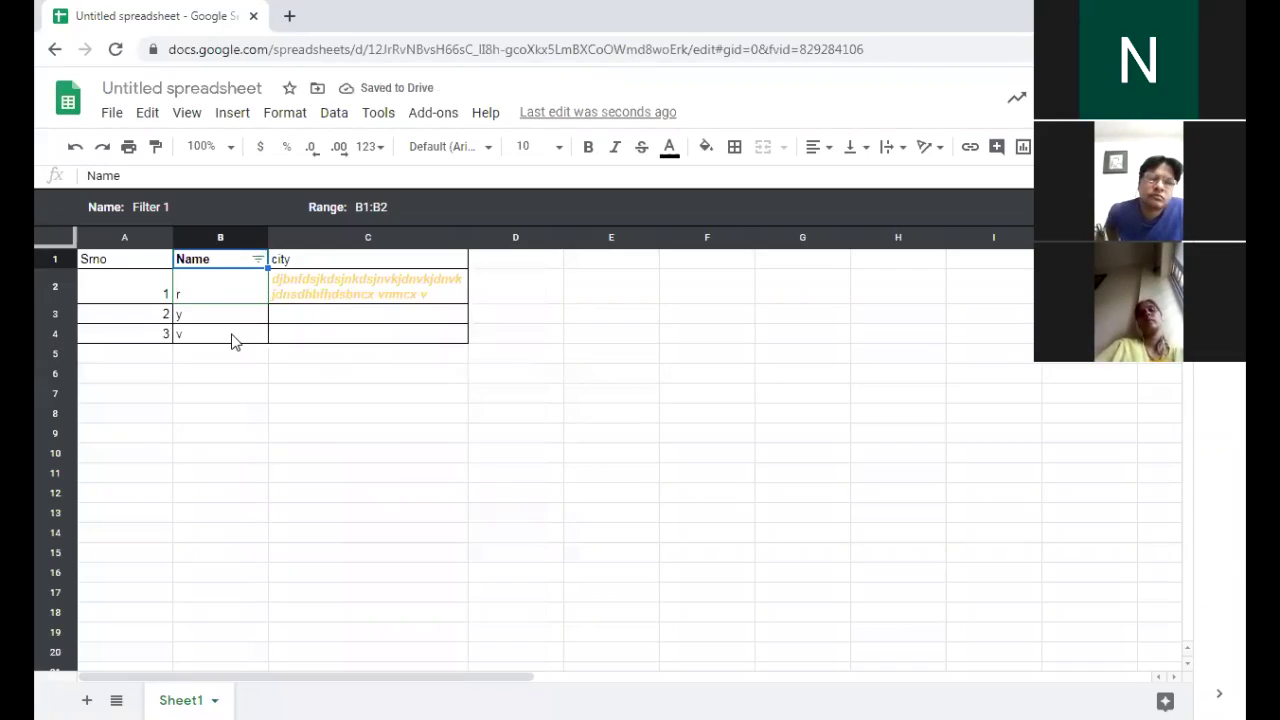
Replace the name in cell B3 with a
{"action": "left_click", "coordinate": [229, 300]}
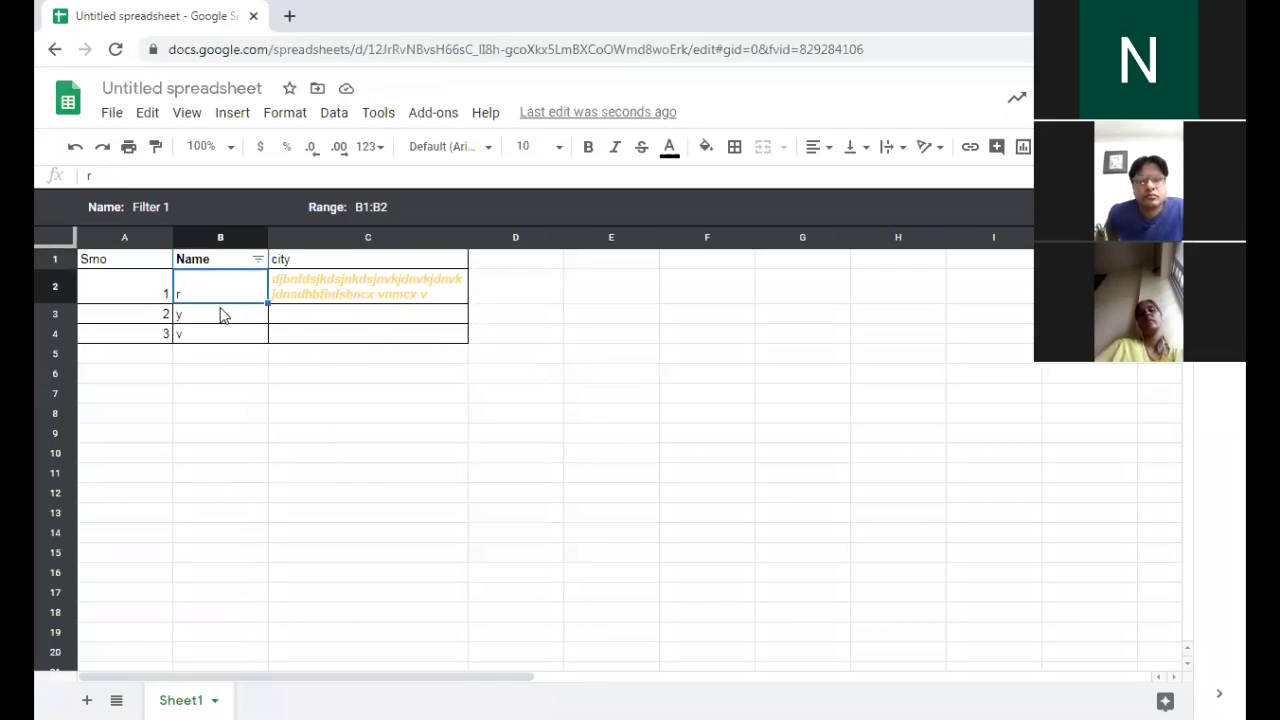
{"action": "left_click", "coordinate": [220, 316]}
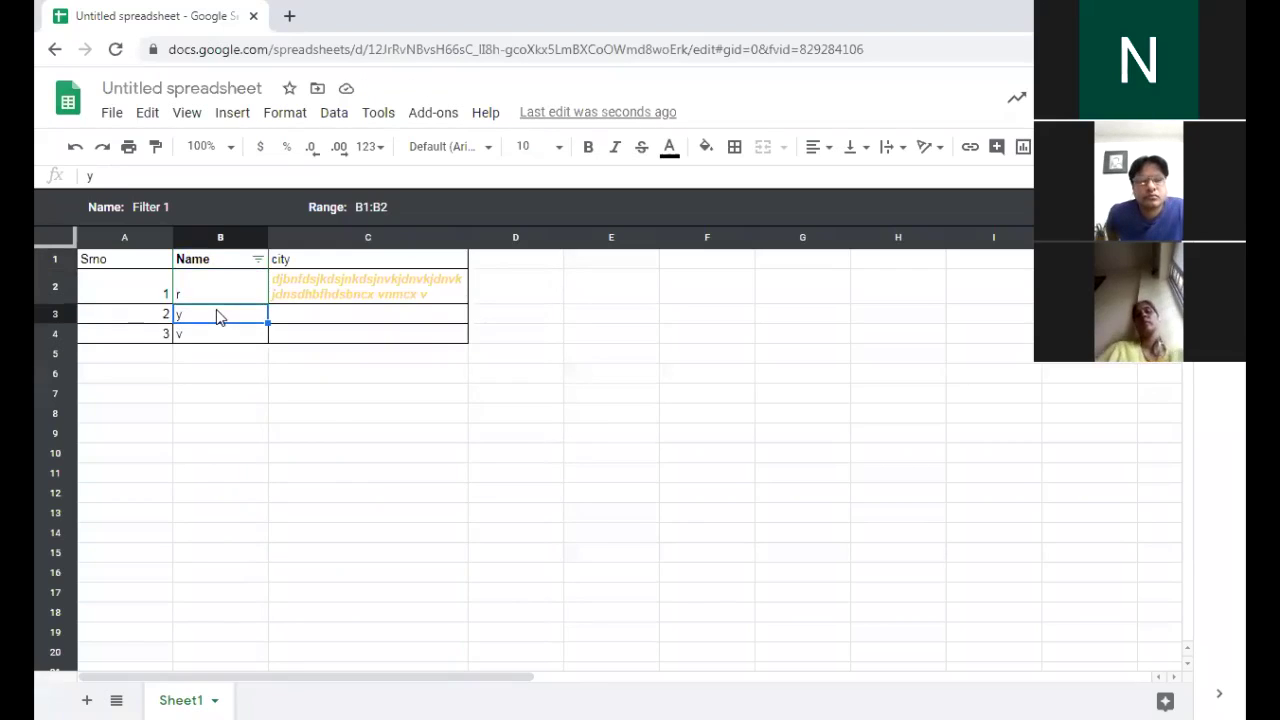
{"action": "type", "text": "a"}
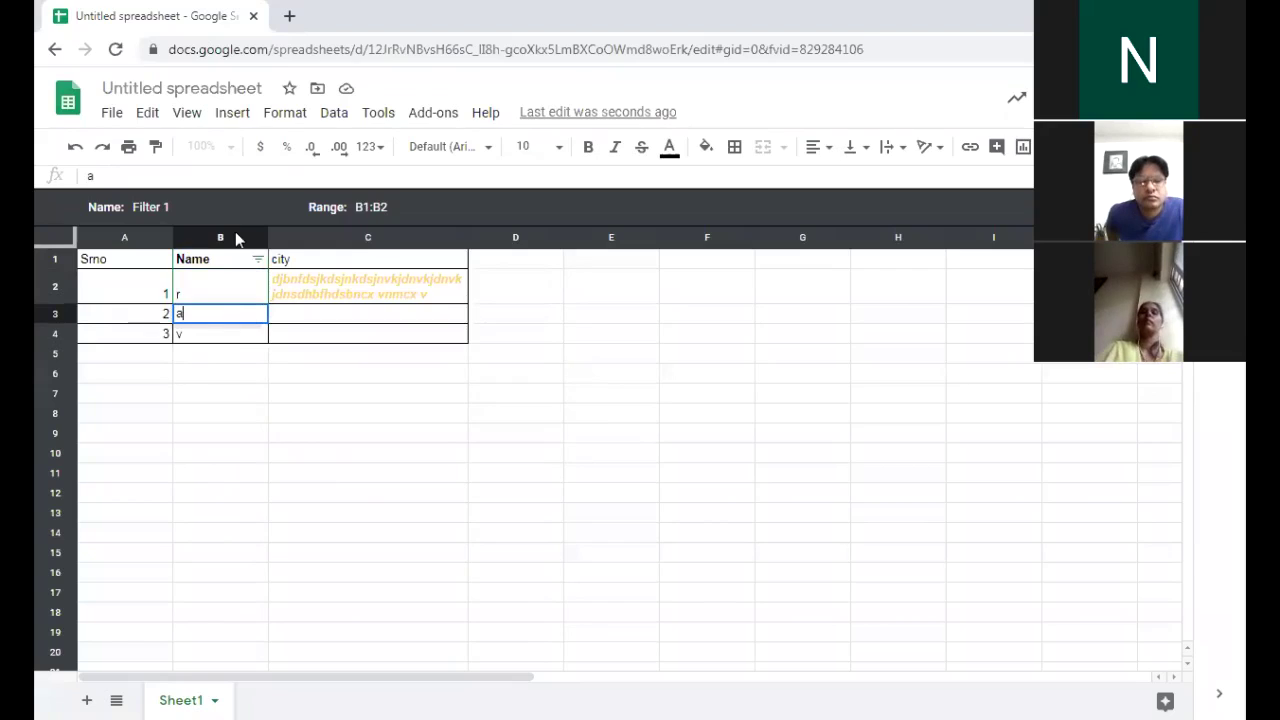
{"action": "key", "text": "Return"}
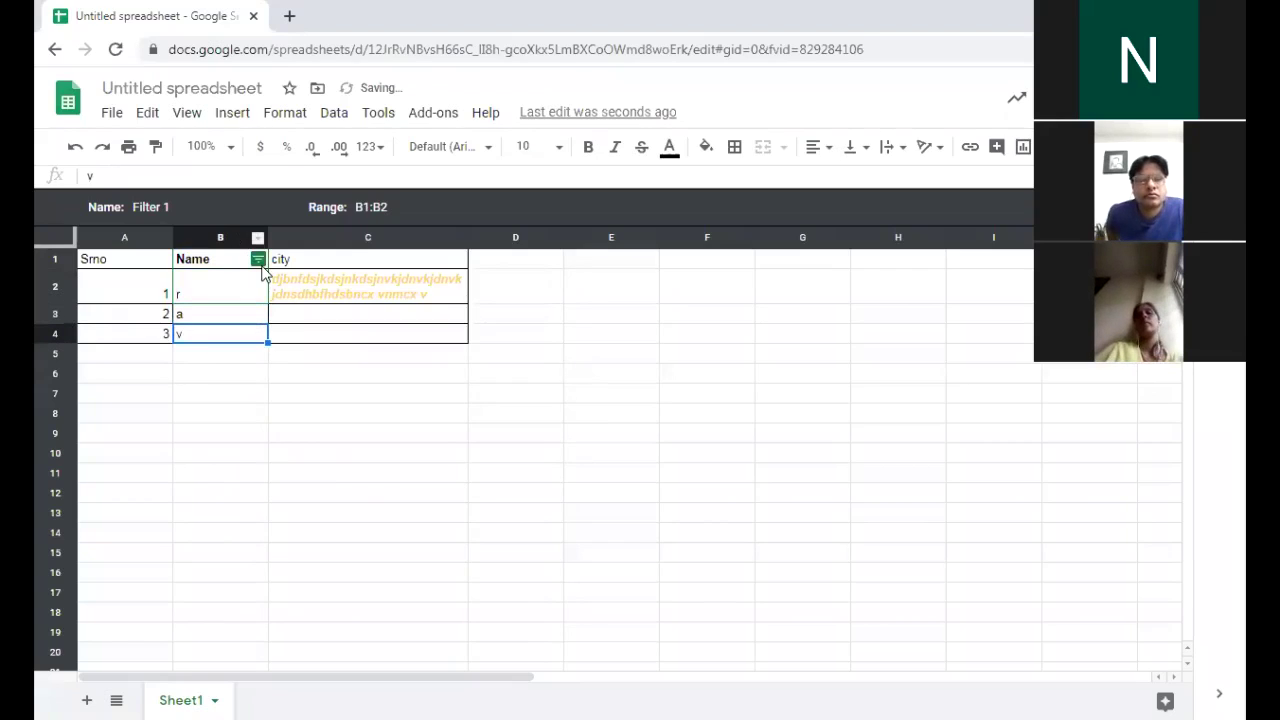
Reapply the A to Z sort to the Name range in the filter view after the B3 edit
{"action": "left_click", "coordinate": [258, 260]}
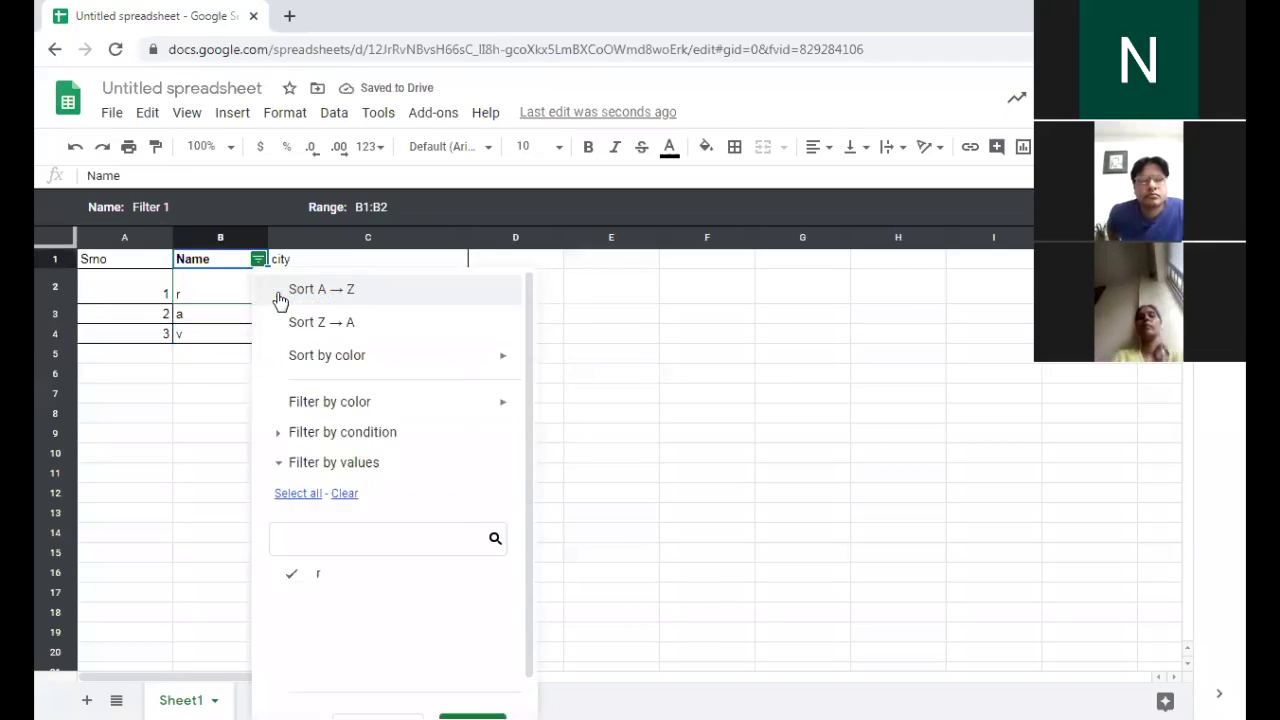
{"action": "key", "text": "Escape"}
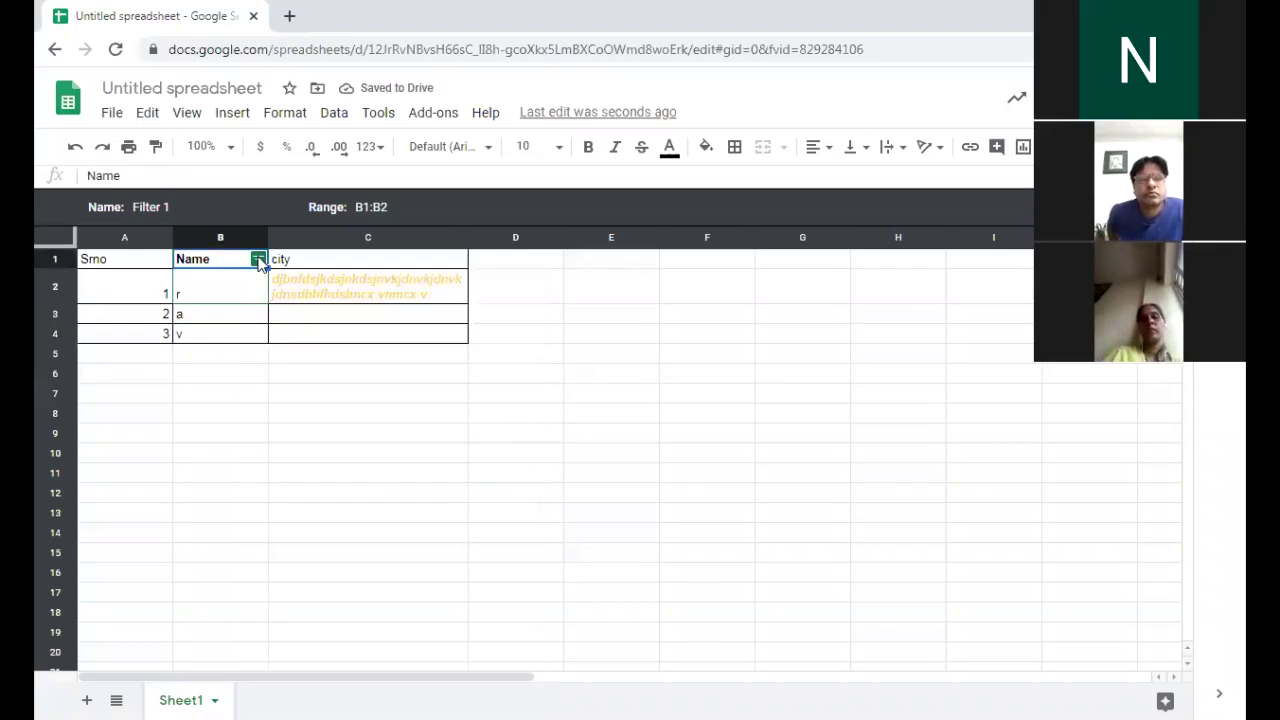
{"action": "left_click", "coordinate": [258, 260]}
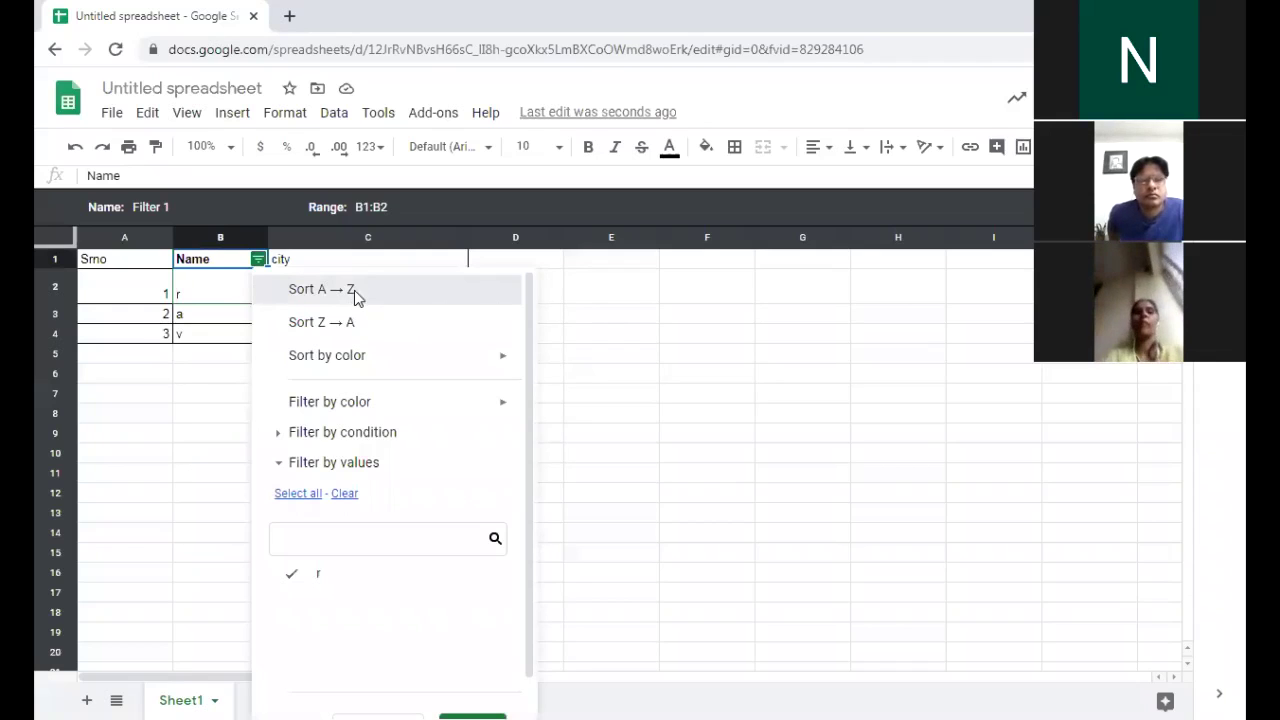
{"action": "double_click", "coordinate": [322, 289]}
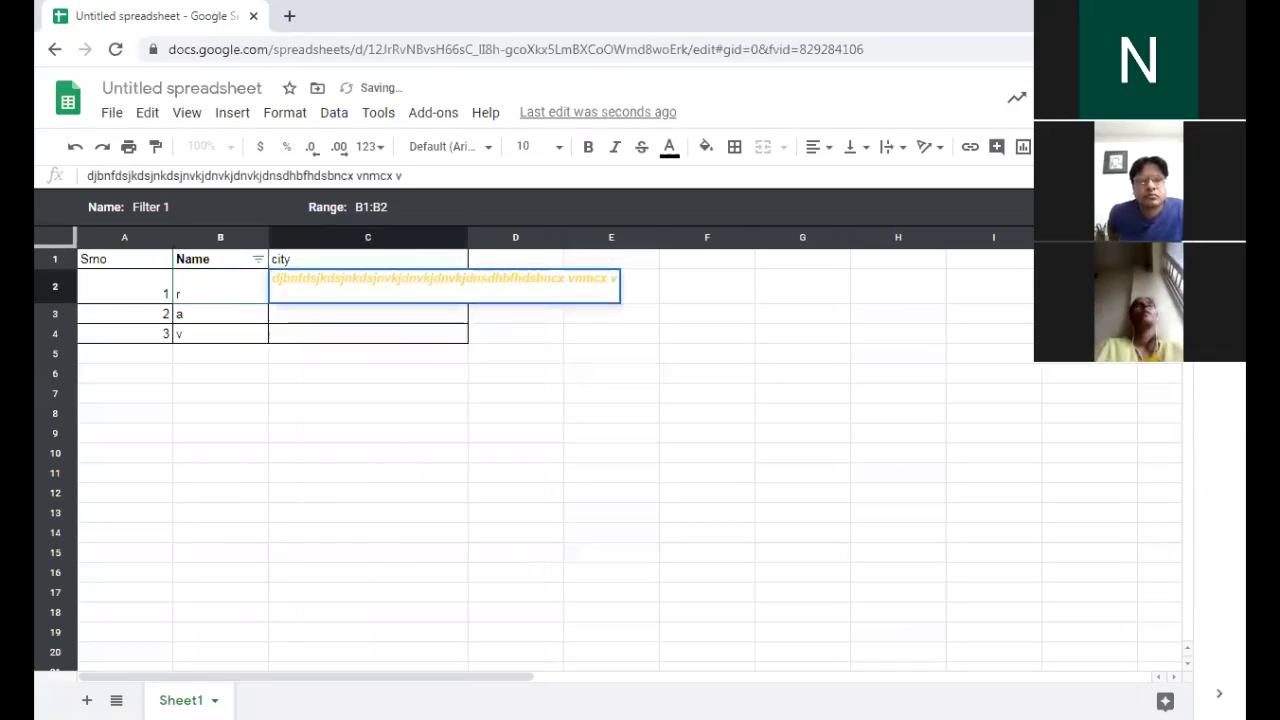
{"action": "left_click", "coordinate": [369, 618]}
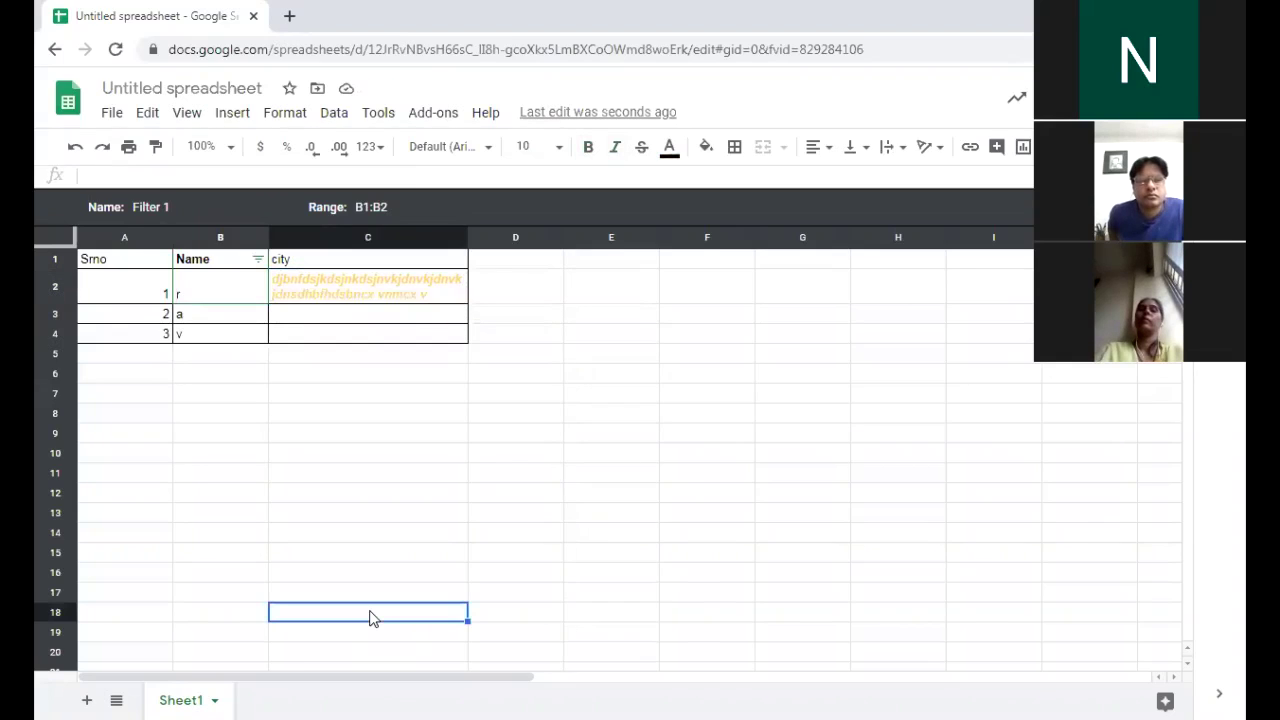
{"action": "left_click", "coordinate": [258, 261]}
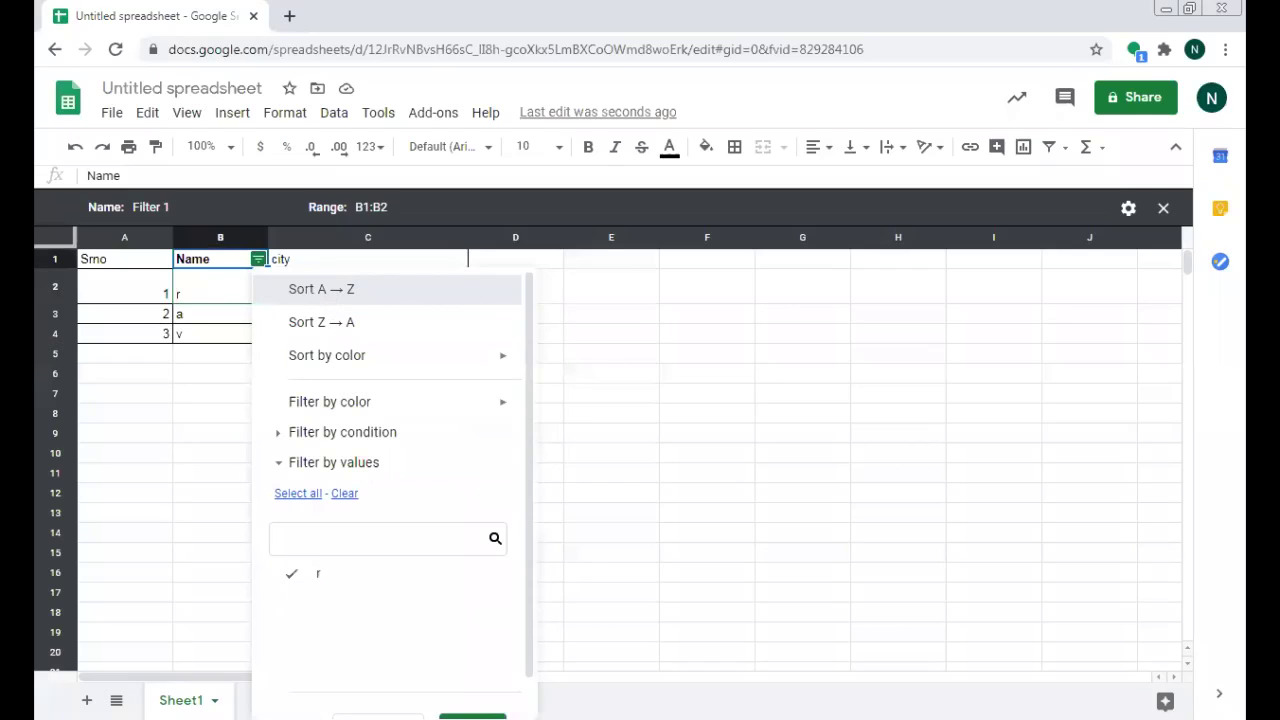
{"action": "left_click", "coordinate": [321, 289]}
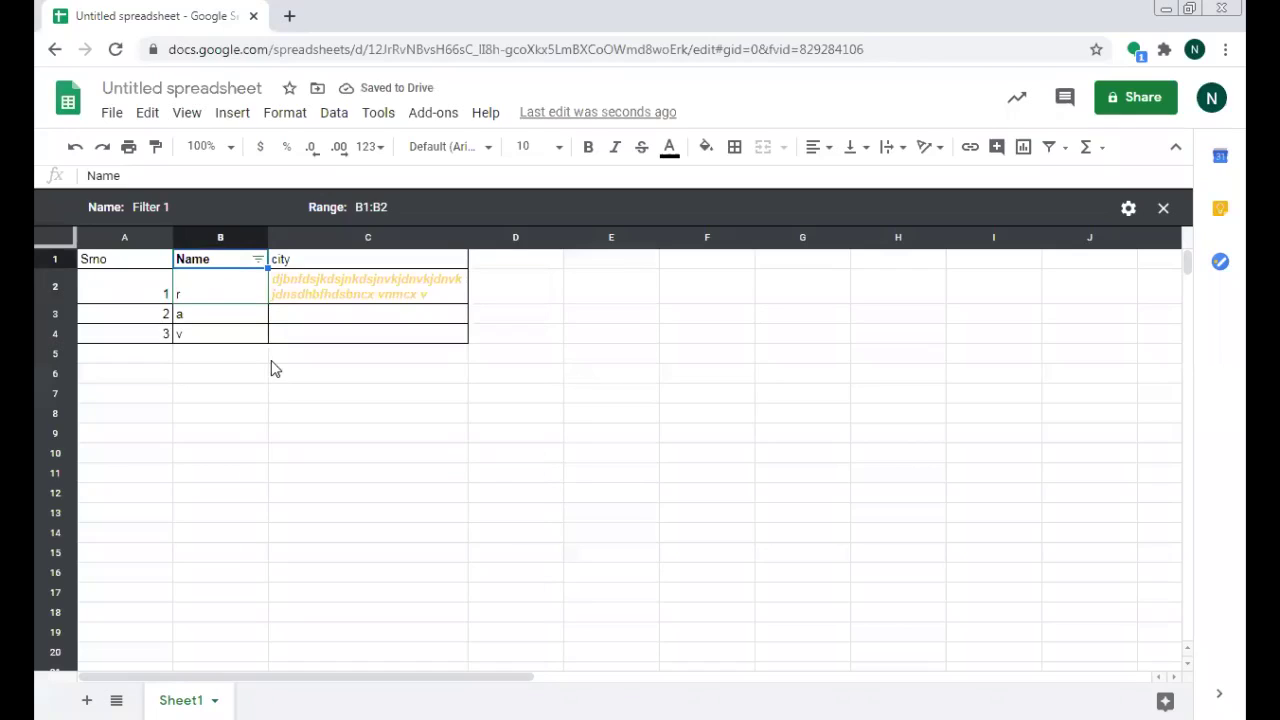
{"action": "left_click", "coordinate": [258, 260]}
{"action": "left_click", "coordinate": [258, 261]}
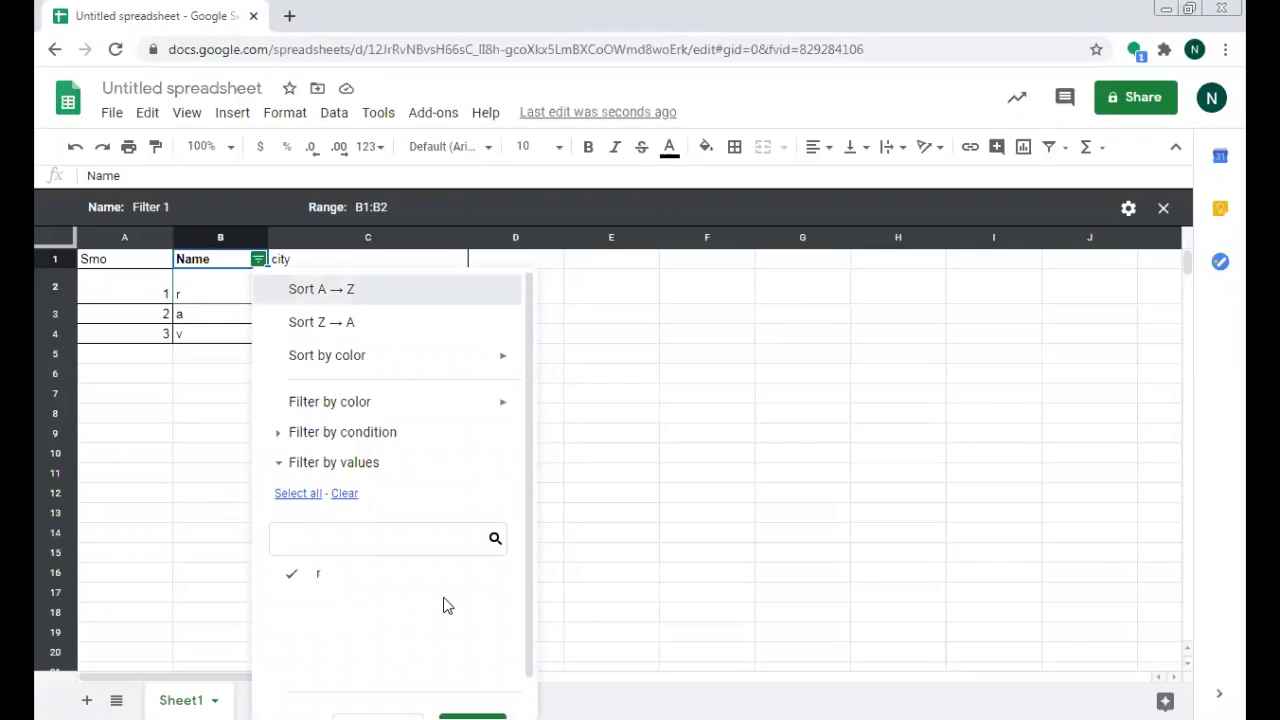
{"action": "left_click", "coordinate": [251, 316]}
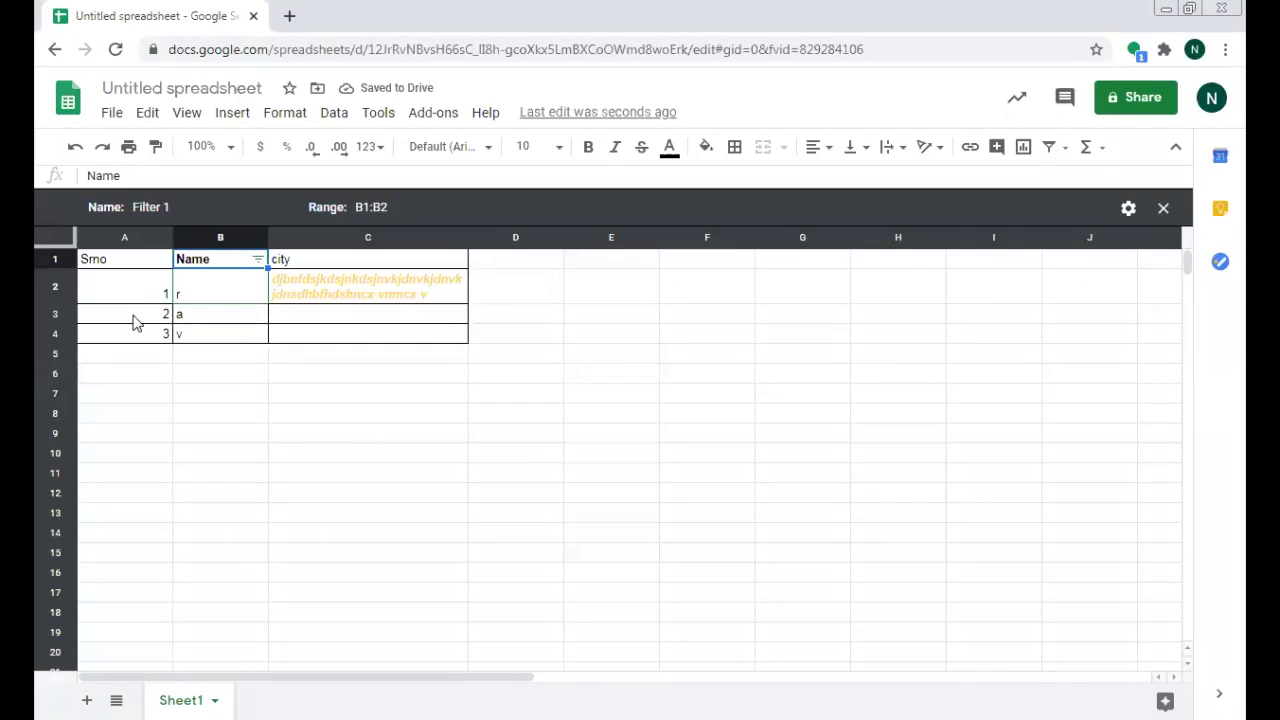
Select the Srno values in A2:A4 and save the spreadsheet under the name grader before sharing
{"action": "left_click_drag", "start_coordinate": [130, 288], "coordinate": [145, 338]}
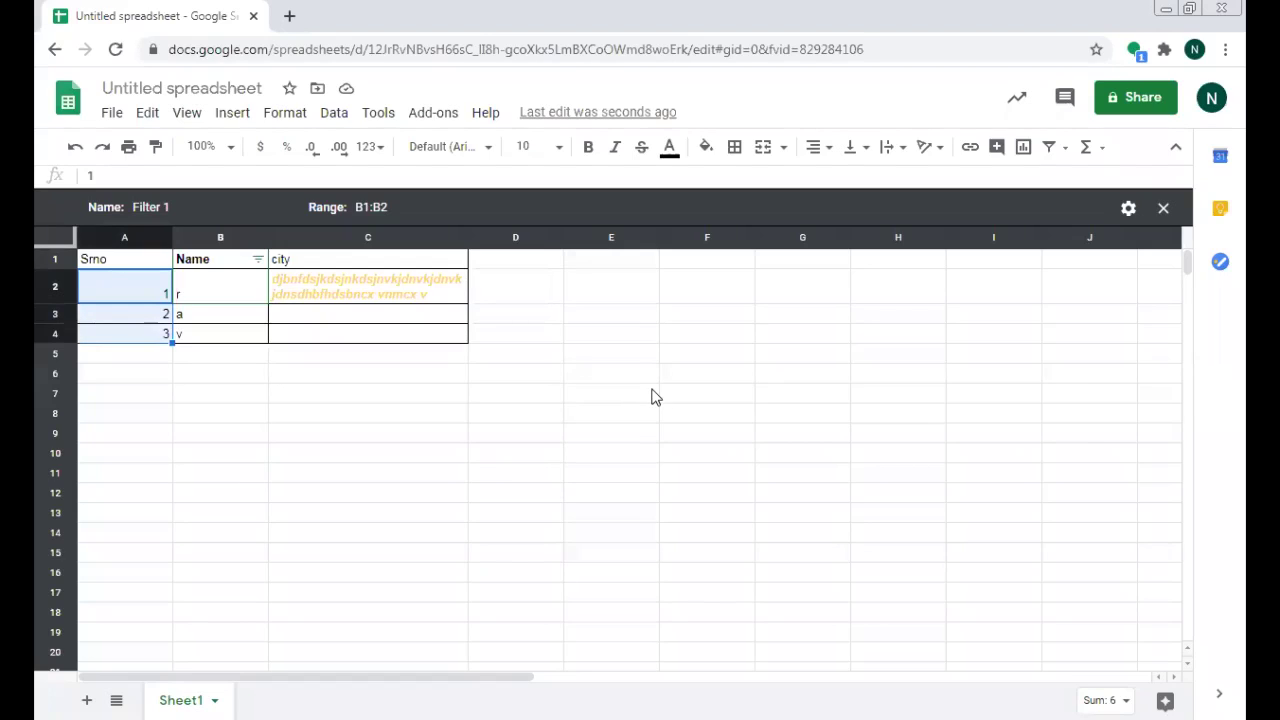
{"action": "left_click", "coordinate": [1124, 104]}
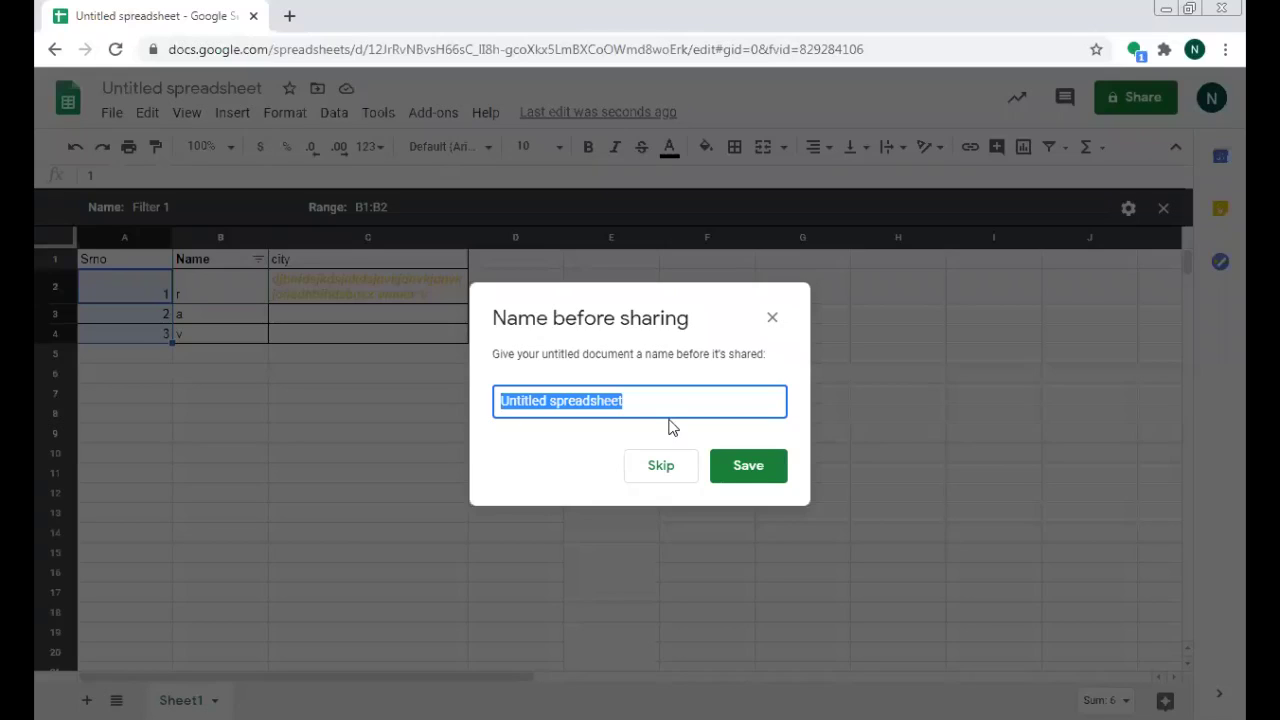
{"action": "type", "text": "grader"}
{"action": "left_click", "coordinate": [737, 470]}
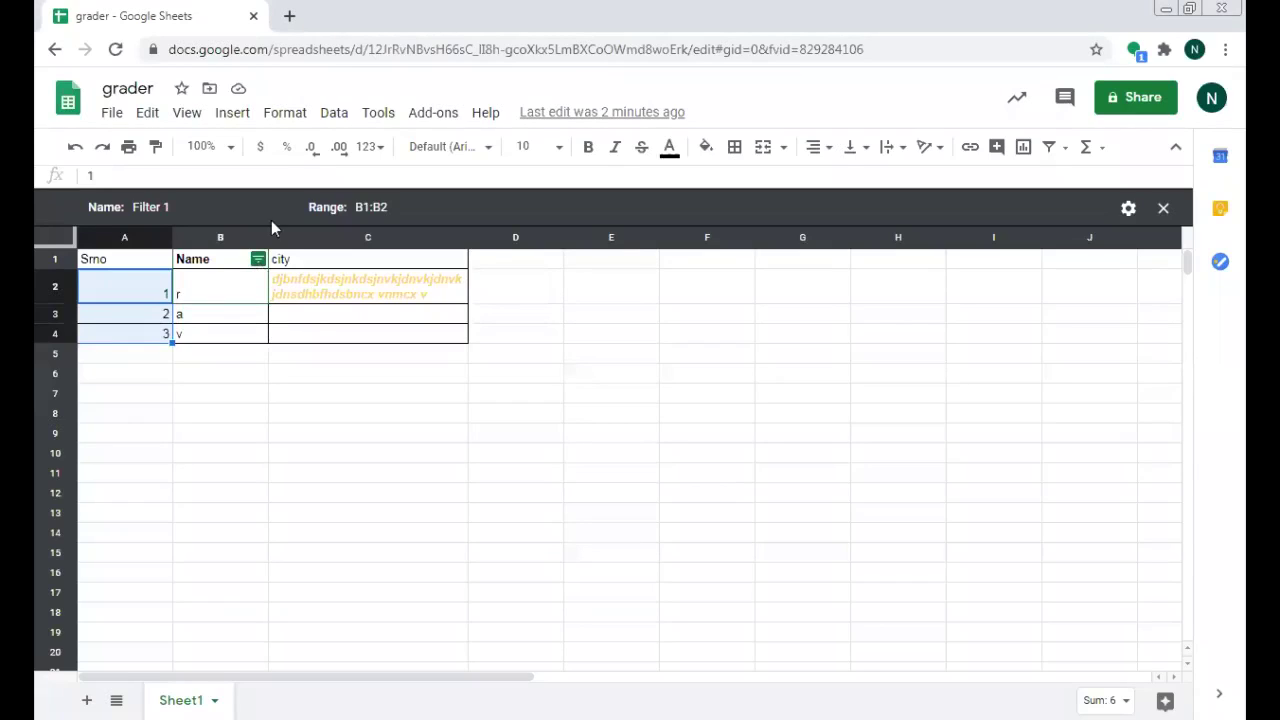
Rename the filter view on range B1:B2 as mks>70
{"action": "left_click", "coordinate": [178, 207]}
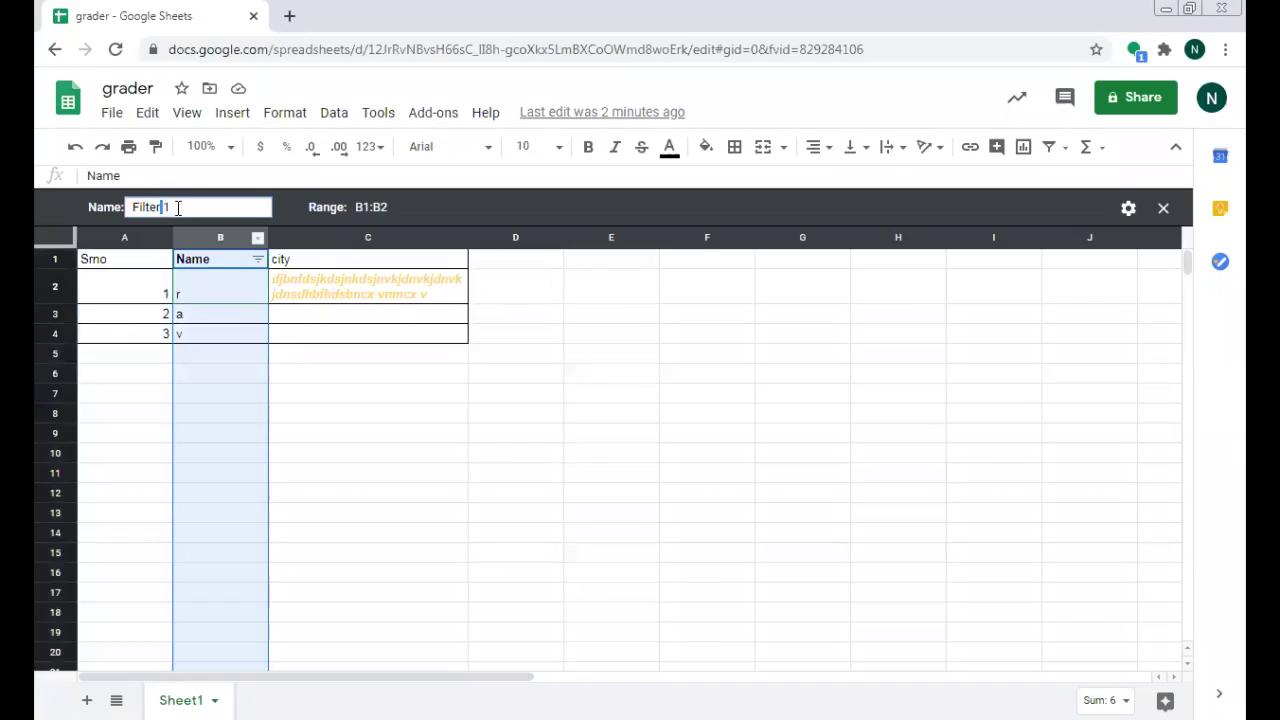
{"action": "left_click_drag", "start_coordinate": [140, 208], "coordinate": [191, 211]}
{"action": "double_click", "coordinate": [167, 207]}
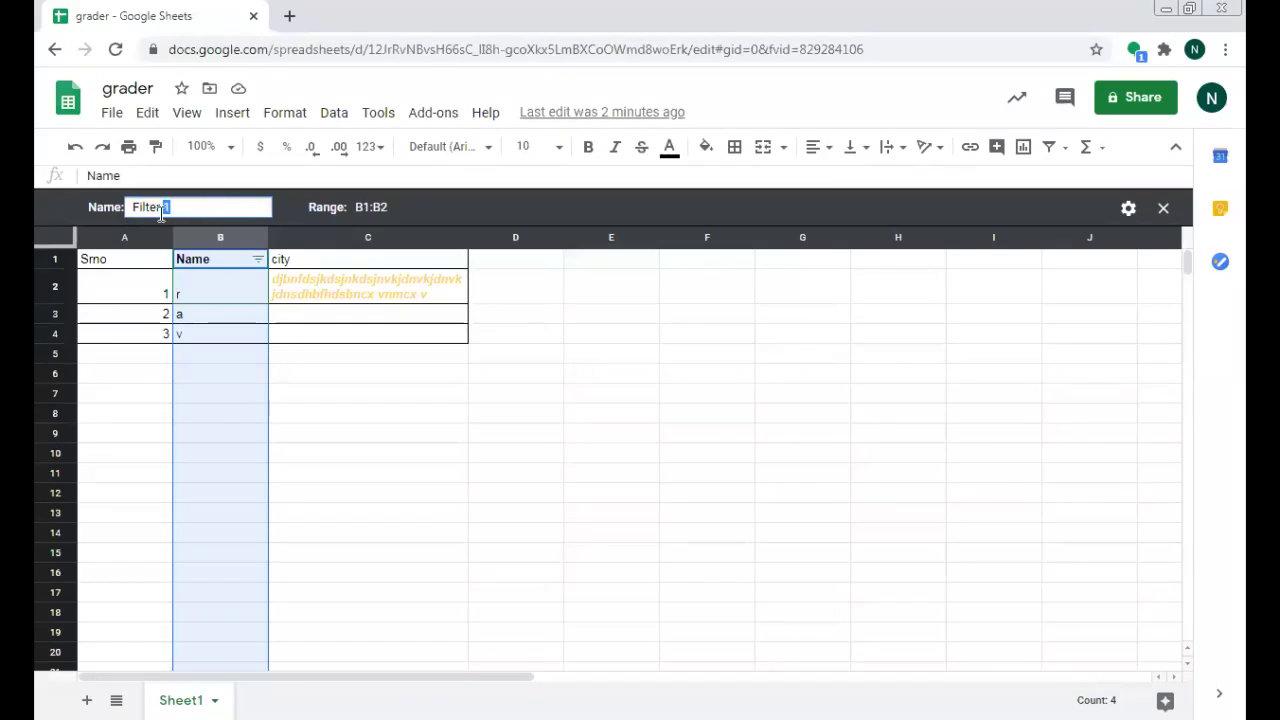
{"action": "key", "text": "ctrl+a"}
{"action": "type", "text": "mks"}
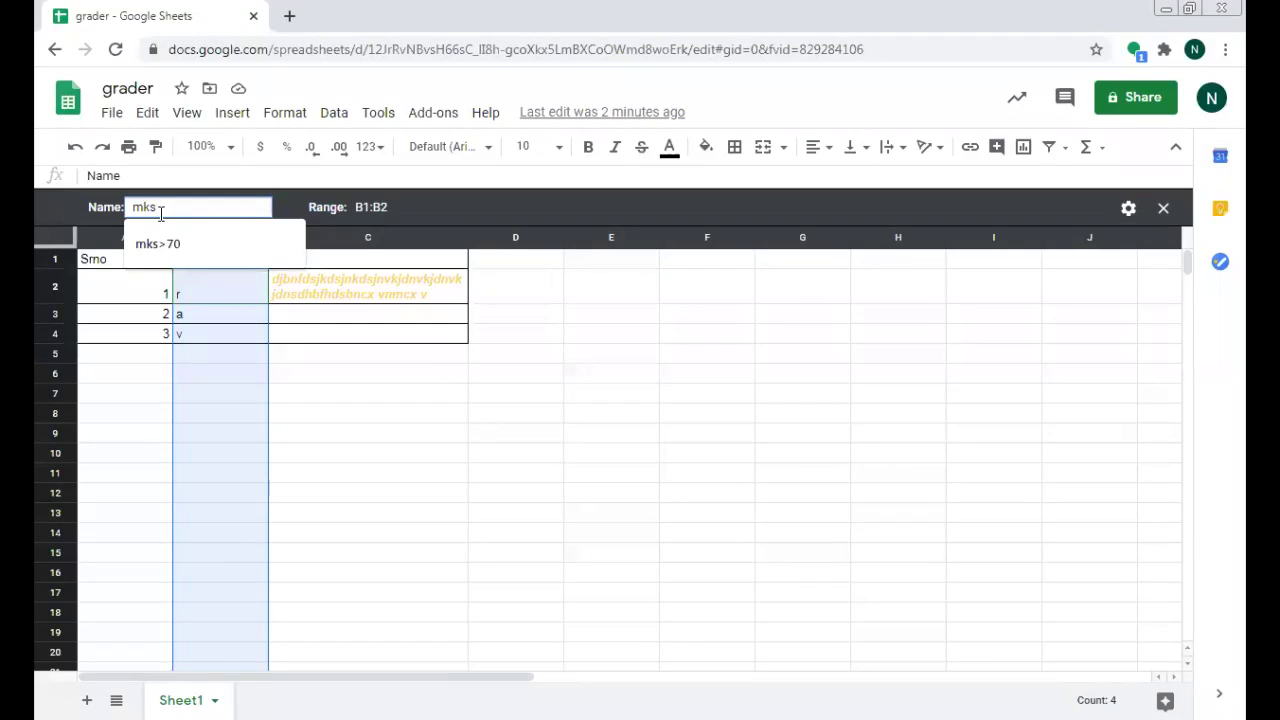
{"action": "type", "text": ">70"}
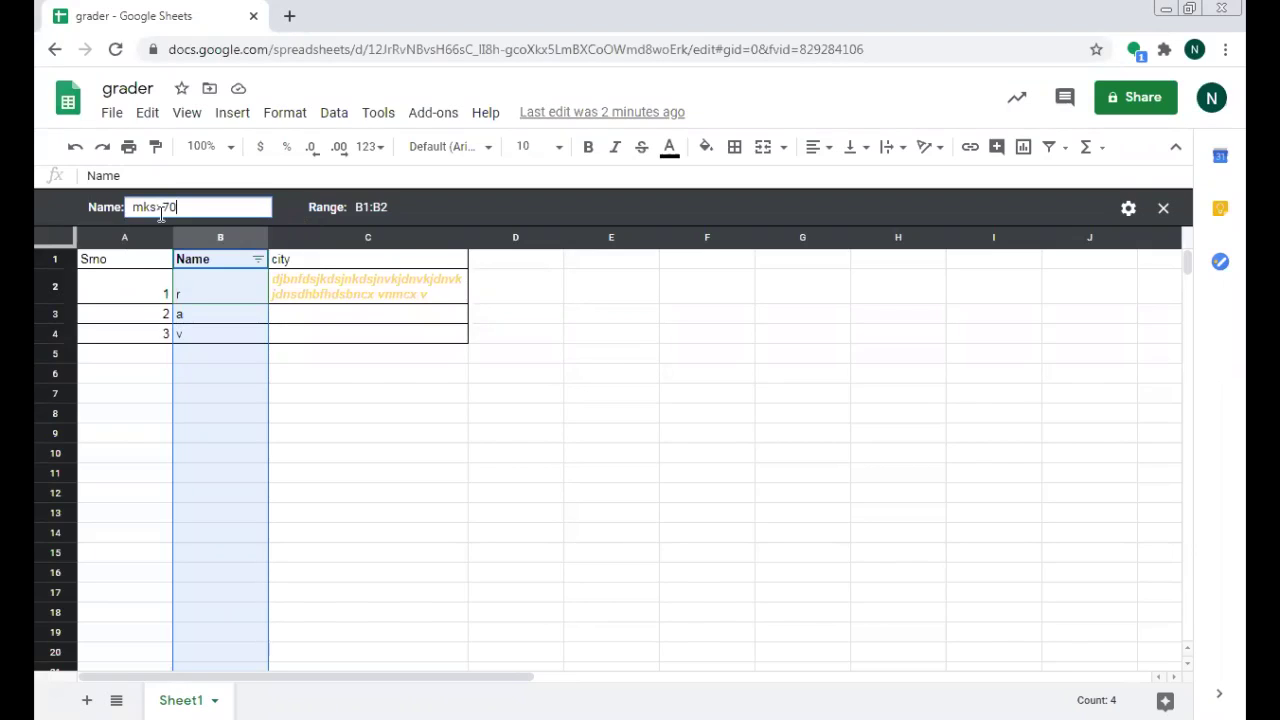
{"action": "key", "text": "Return"}
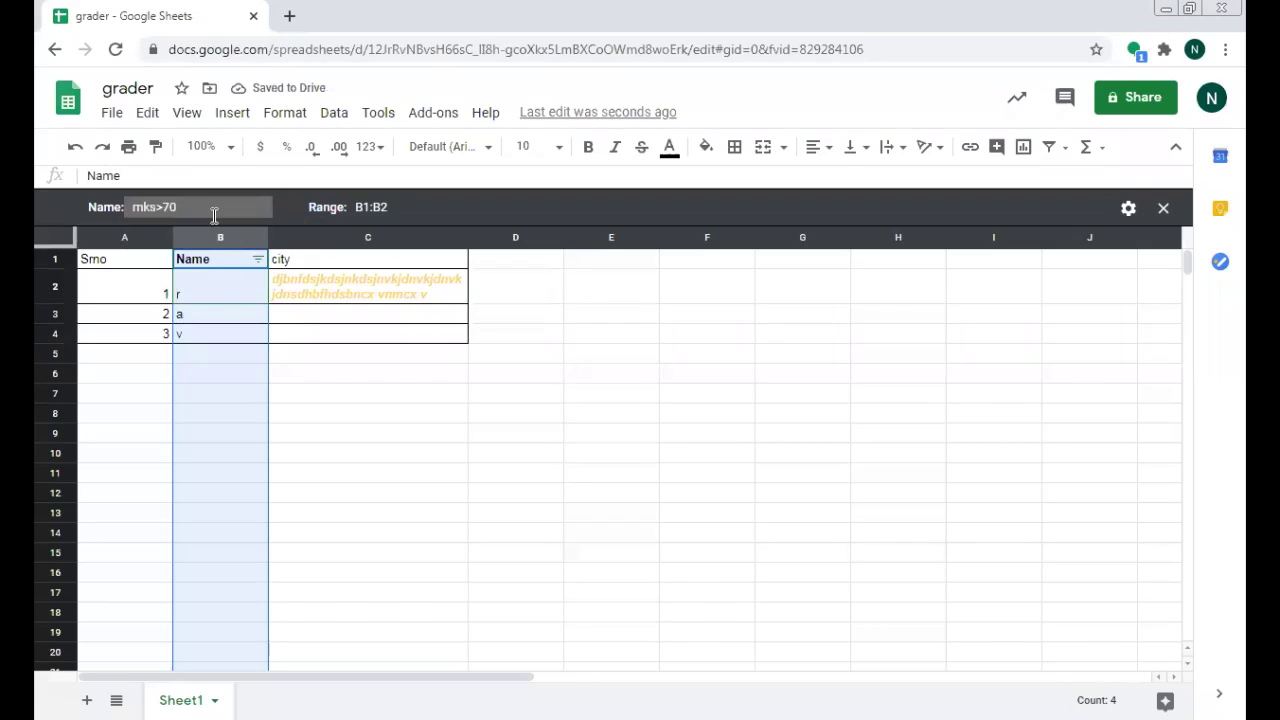
{"action": "left_click", "coordinate": [214, 216]}
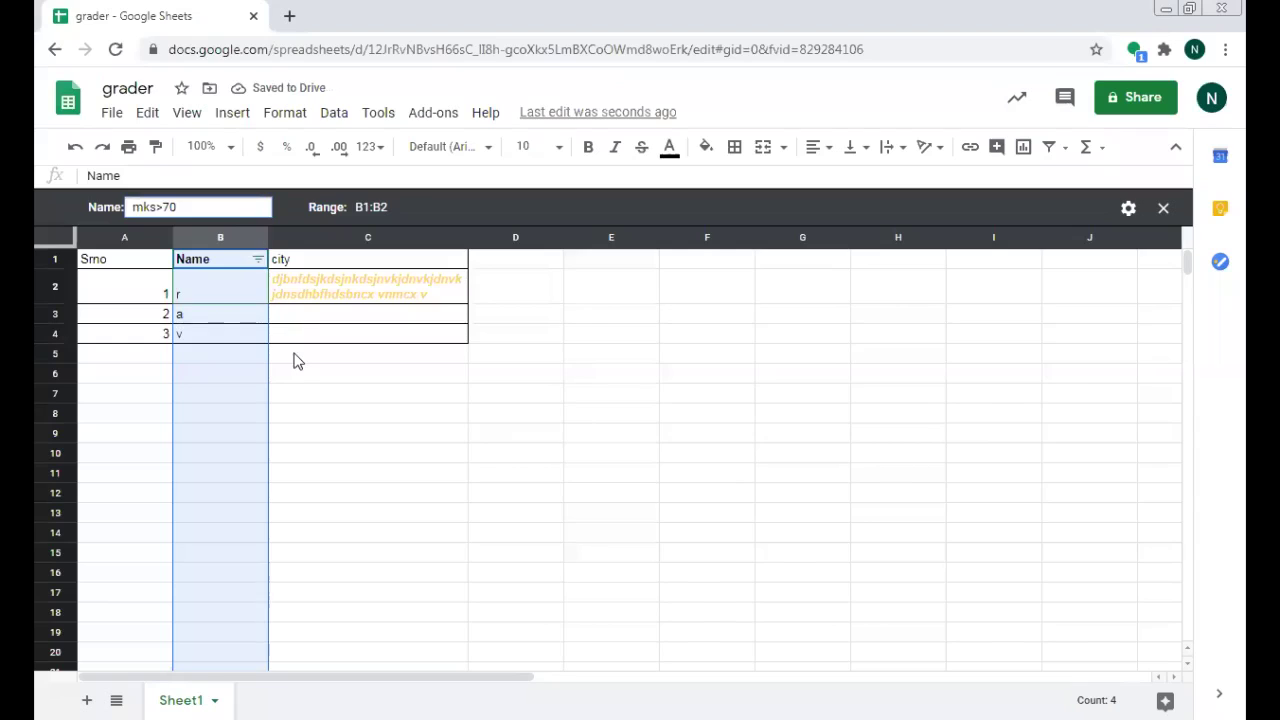
{"action": "left_click", "coordinate": [259, 259]}
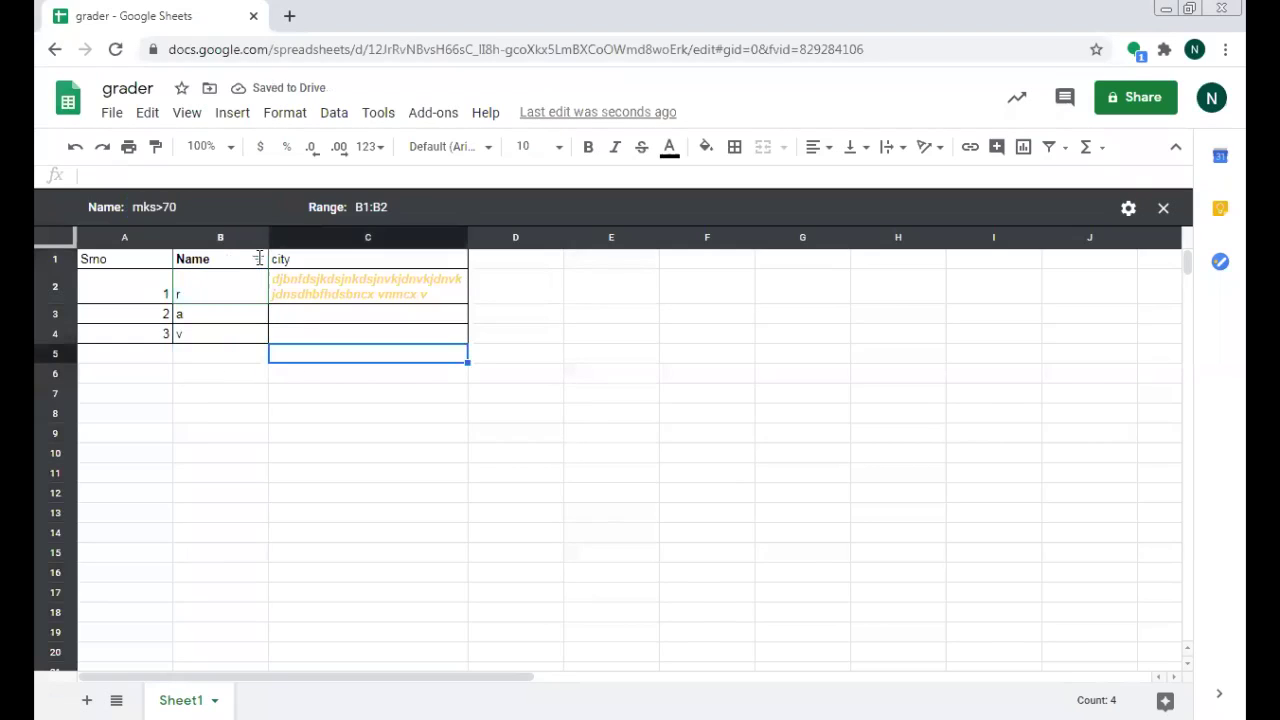
{"action": "double_click", "coordinate": [260, 258]}
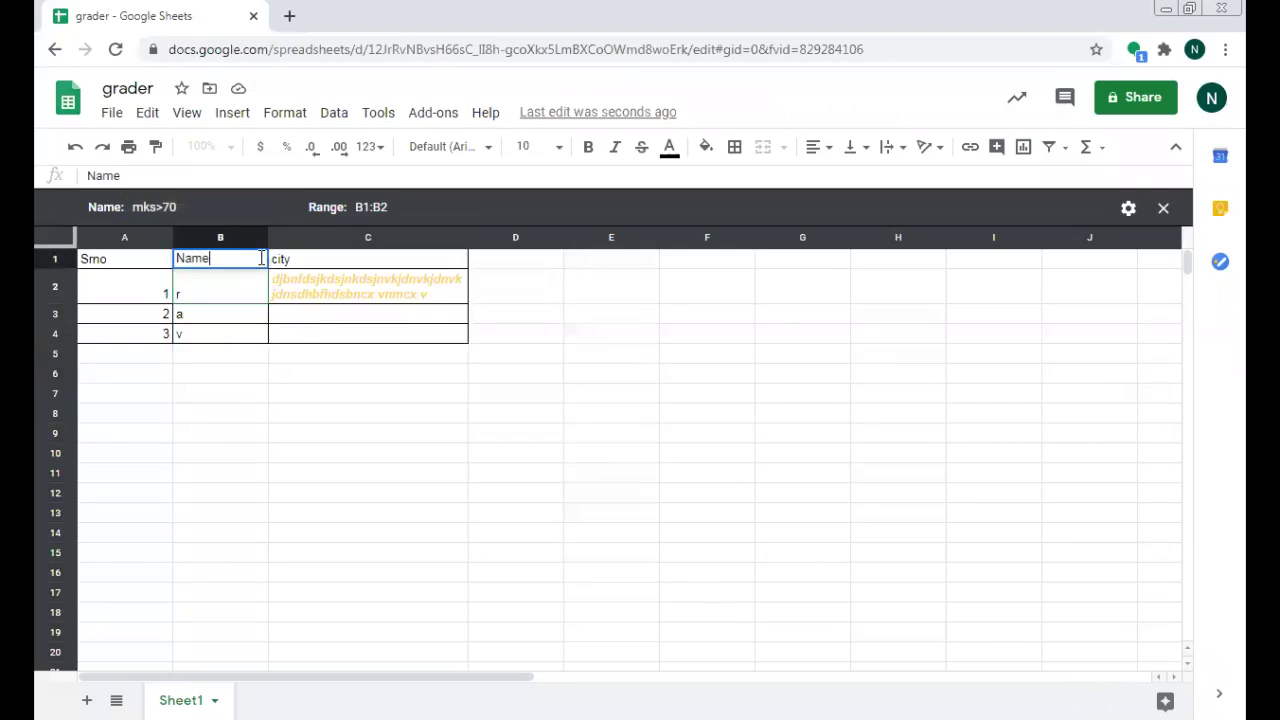
{"action": "key", "text": "Escape"}
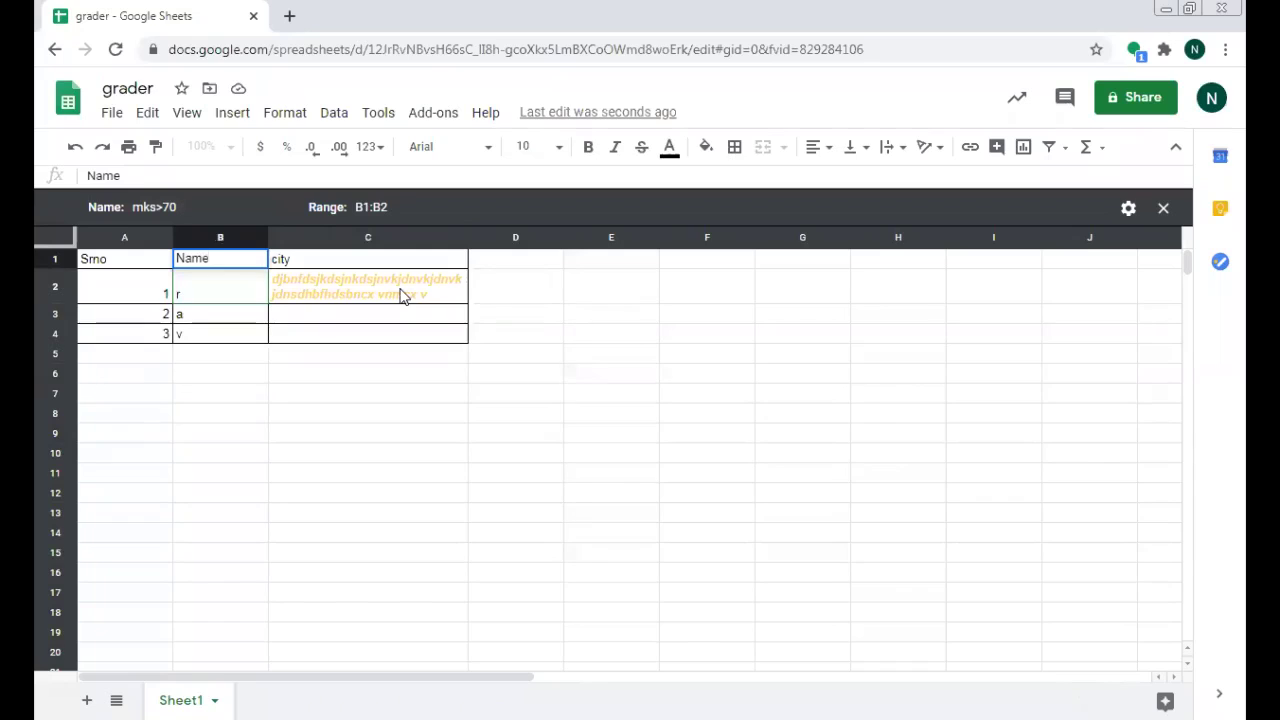
{"action": "left_click", "coordinate": [493, 264]}
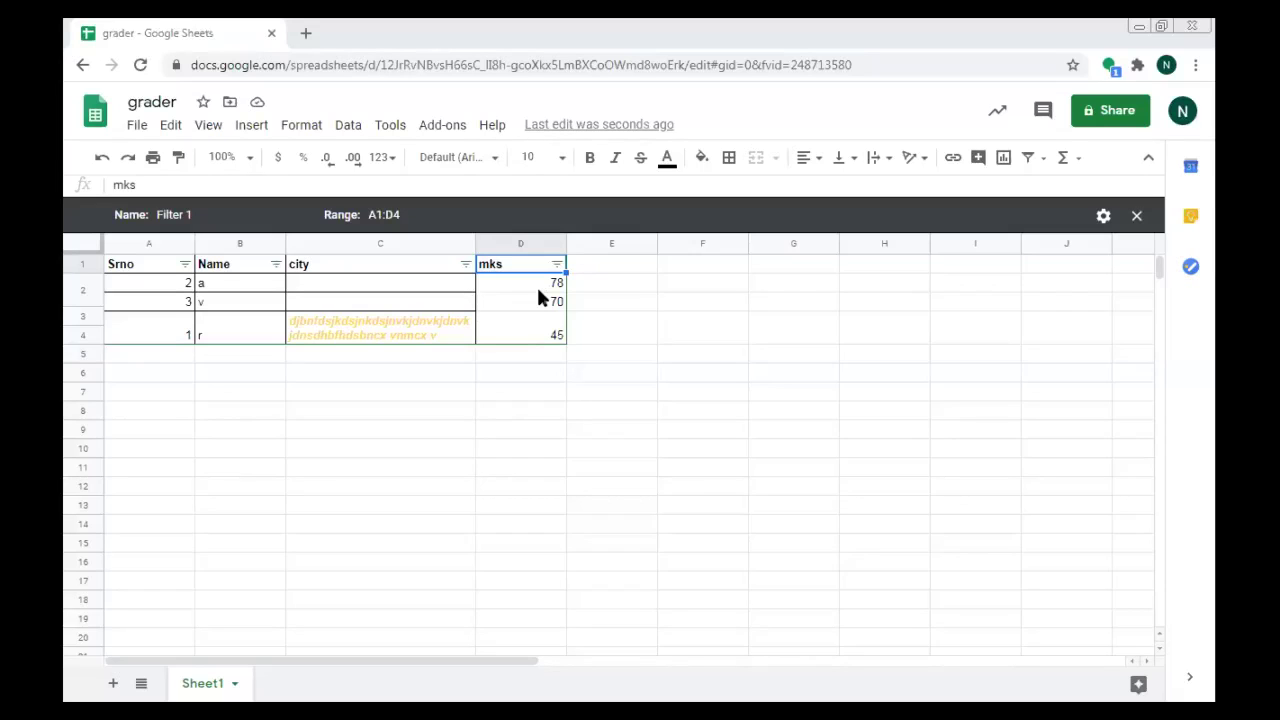
Choose Custom formula is as the filter condition for the mks column in the A1:D4 filter view
{"action": "left_click", "coordinate": [541, 287]}
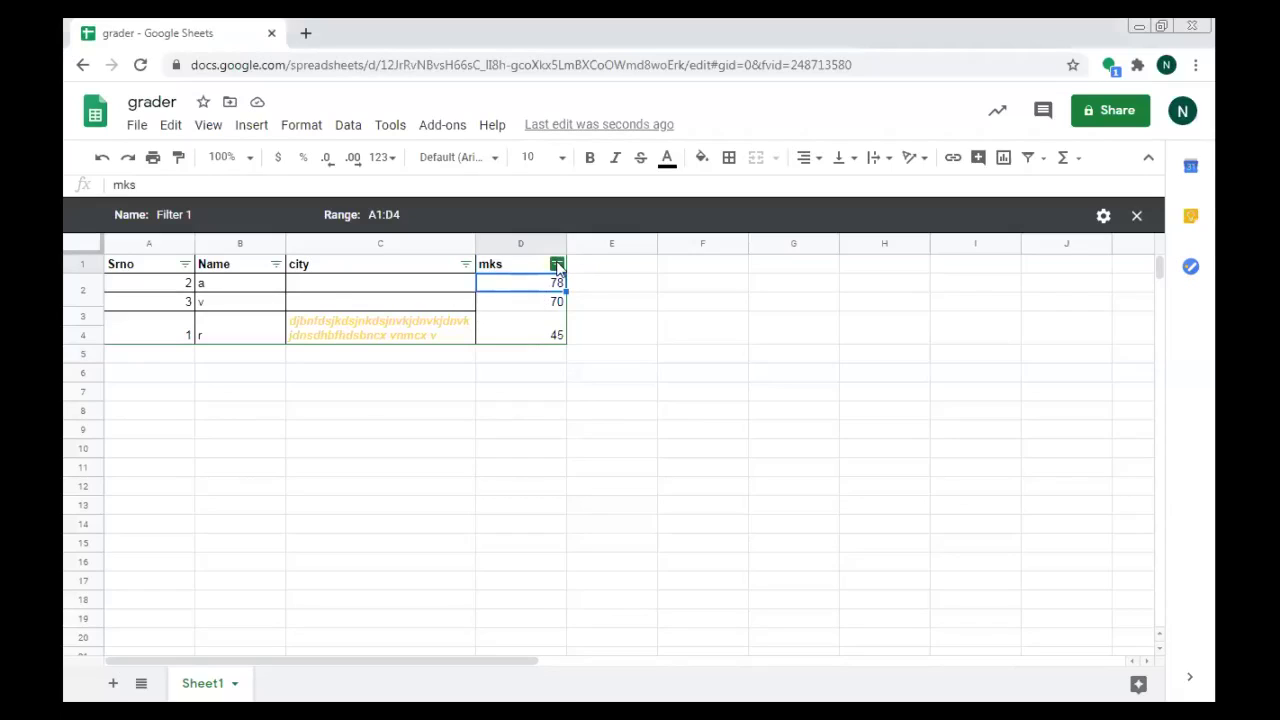
{"action": "left_click", "coordinate": [557, 265]}
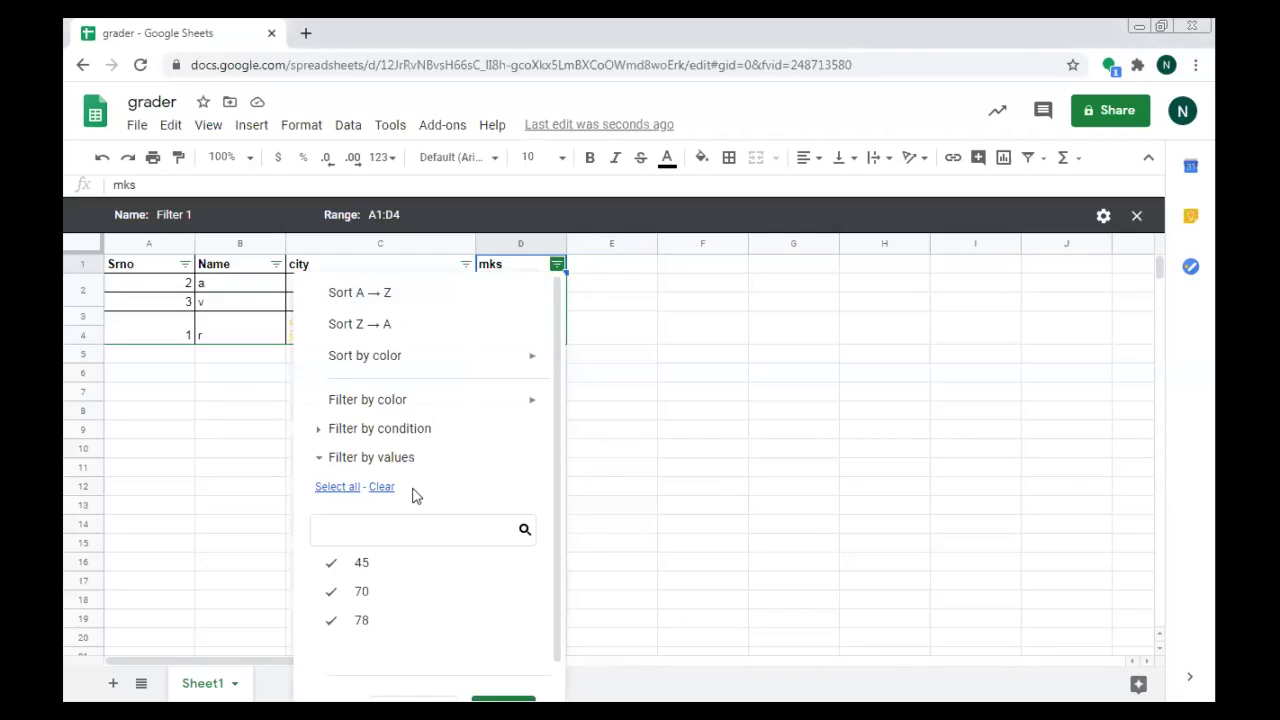
{"action": "left_click", "coordinate": [393, 429]}
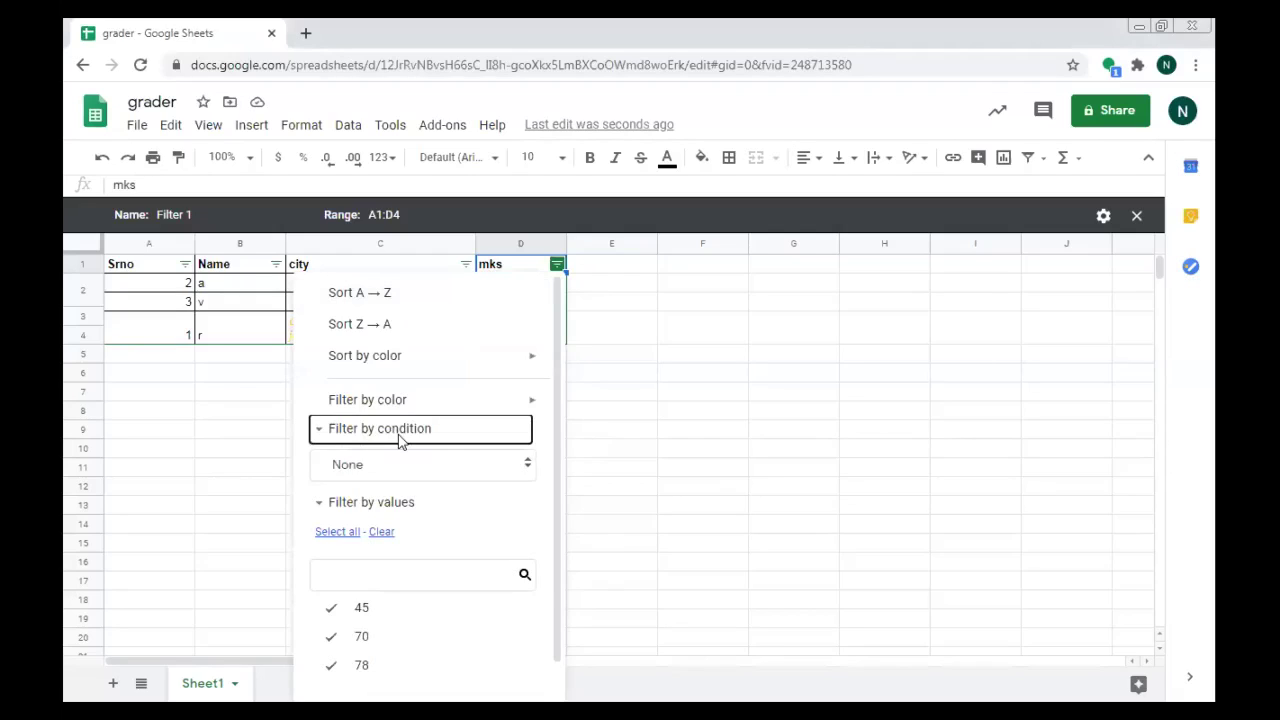
{"action": "left_click", "coordinate": [412, 472]}
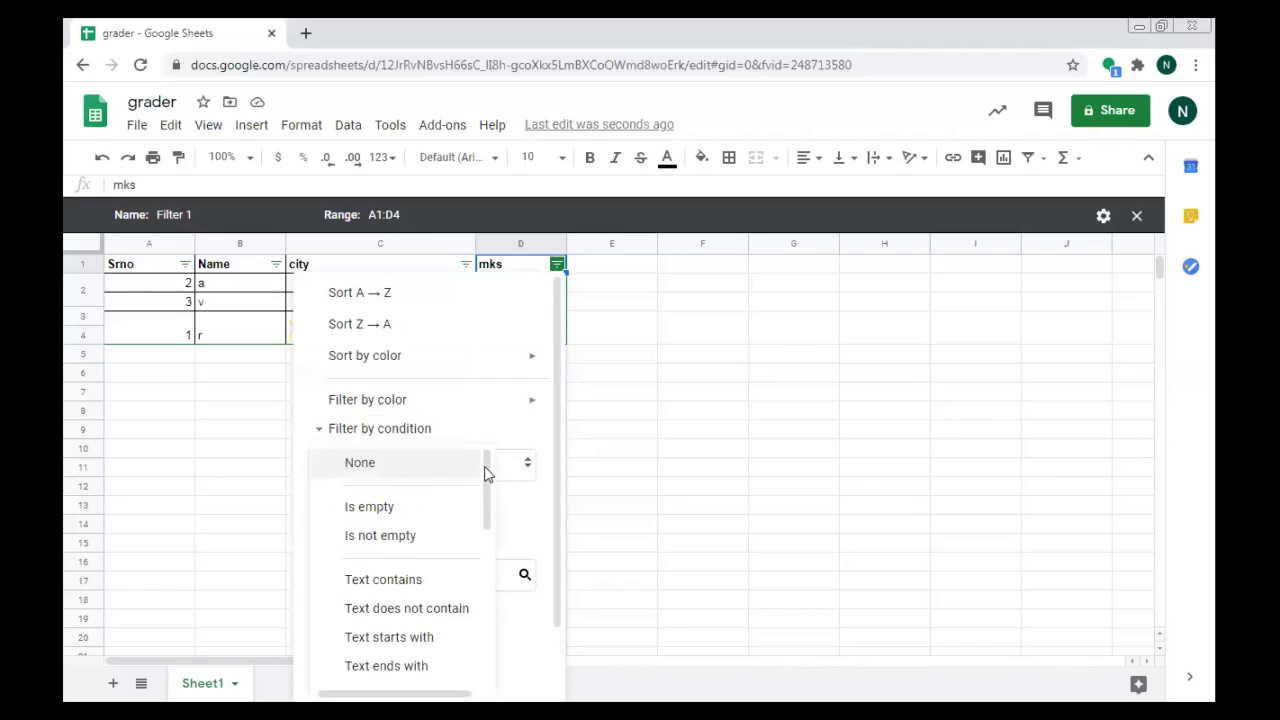
{"action": "scroll", "coordinate": [497, 548], "scroll_direction": "down", "scroll_amount": 4}
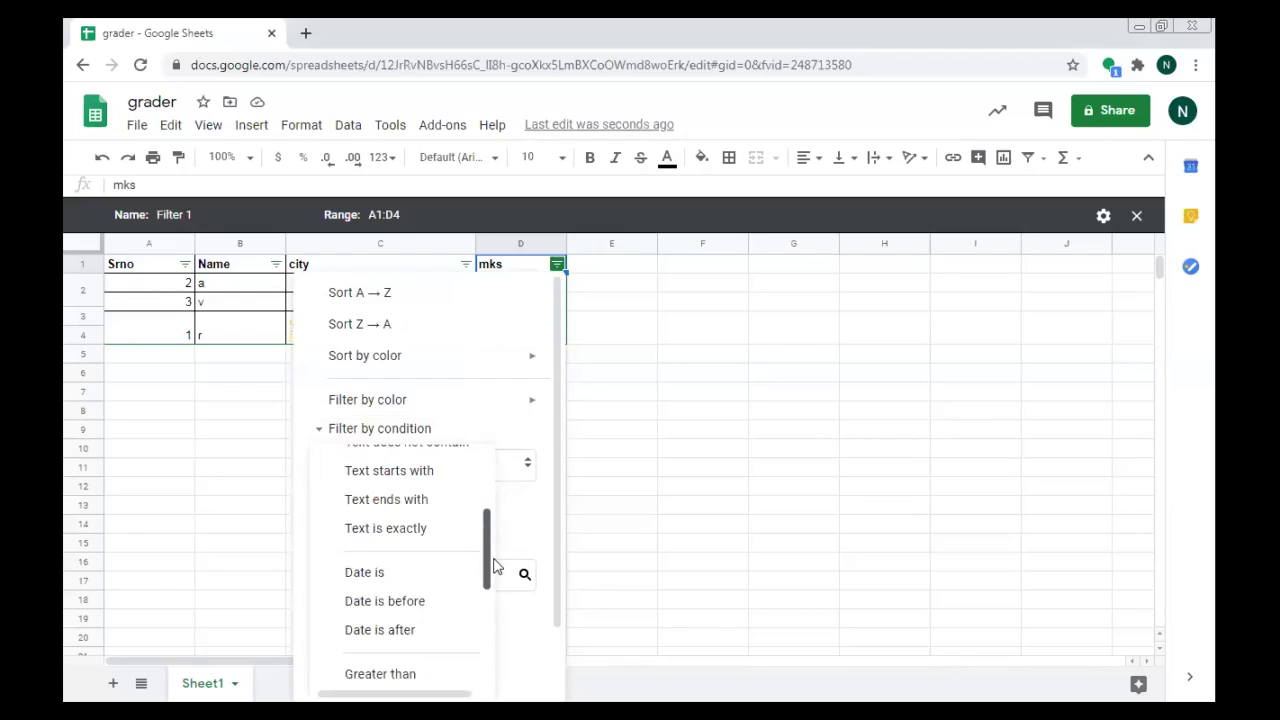
{"action": "scroll", "coordinate": [491, 537], "scroll_direction": "up", "scroll_amount": 4}
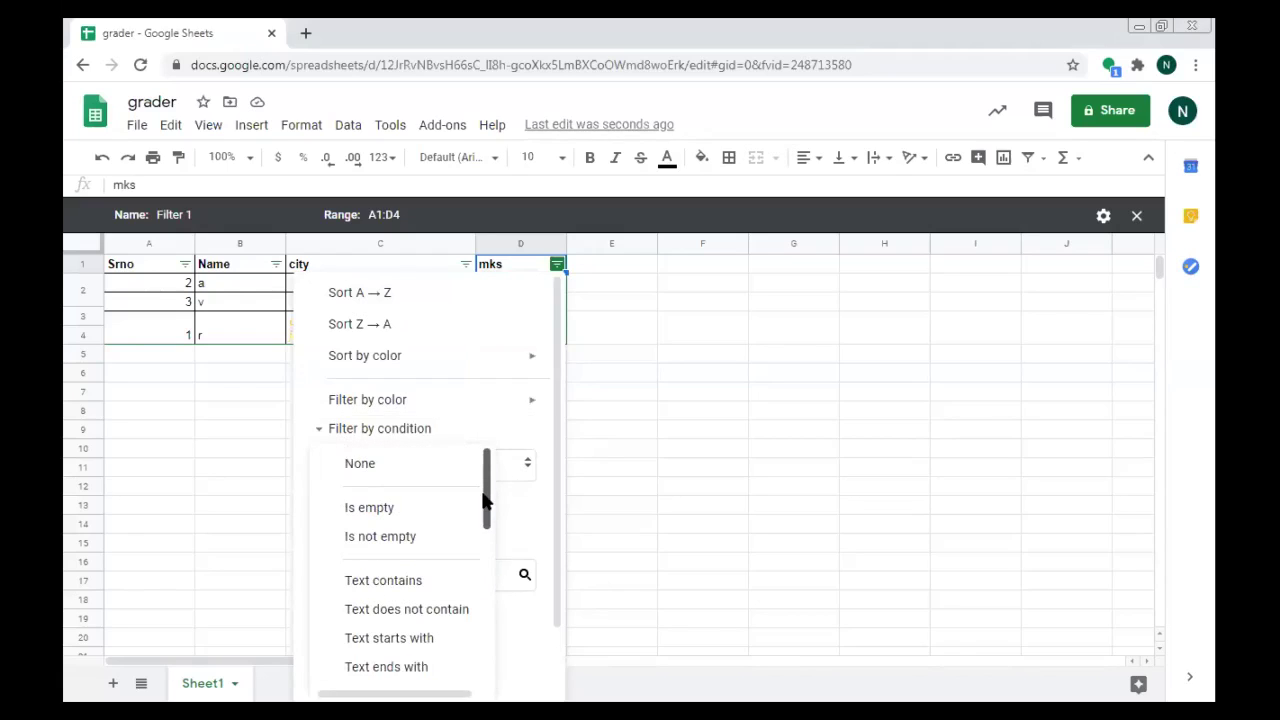
{"action": "scroll", "coordinate": [486, 500], "scroll_direction": "down", "scroll_amount": 3}
{"action": "scroll", "coordinate": [484, 580], "scroll_direction": "down", "scroll_amount": 4}
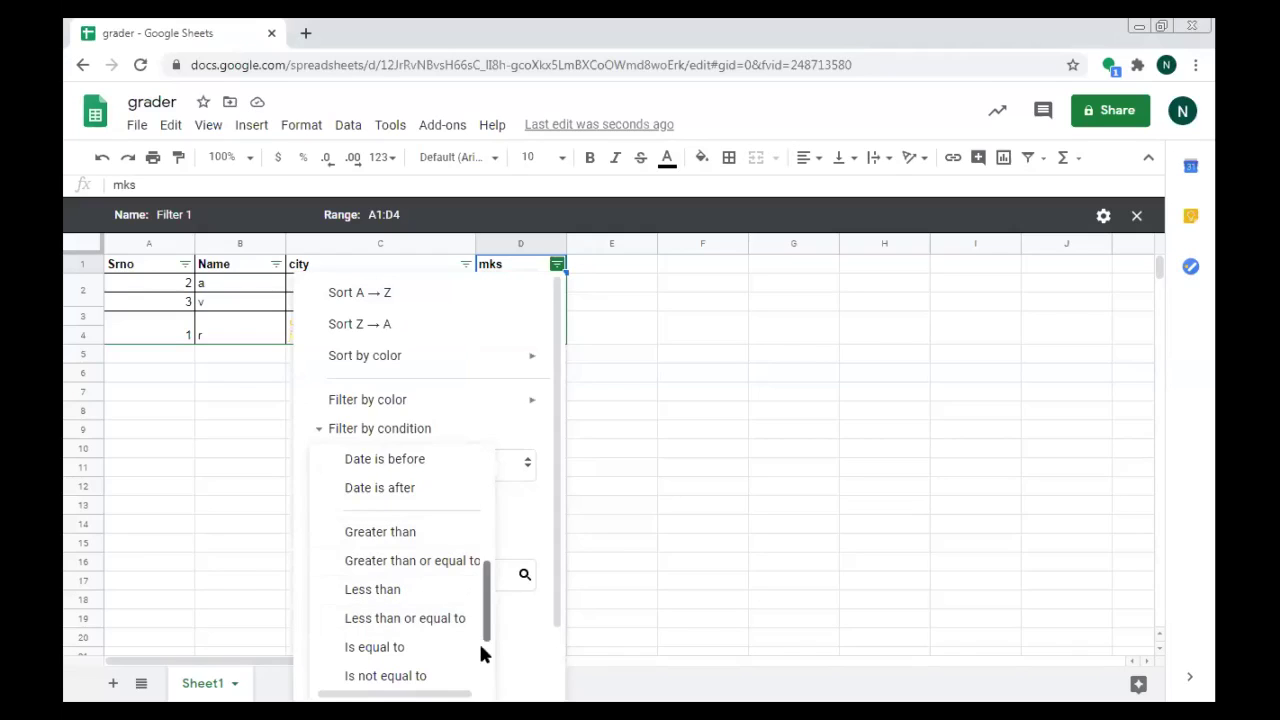
{"action": "scroll", "coordinate": [482, 652], "scroll_direction": "down", "scroll_amount": 2}
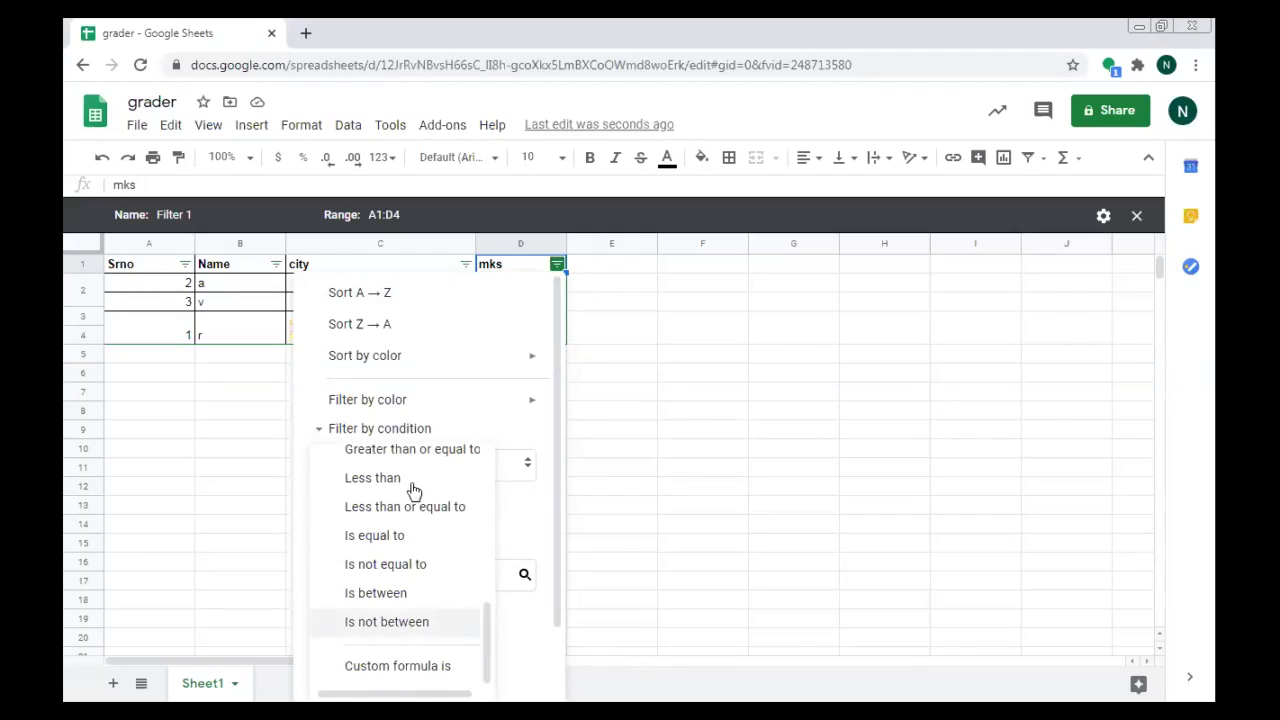
{"action": "left_click", "coordinate": [437, 666]}
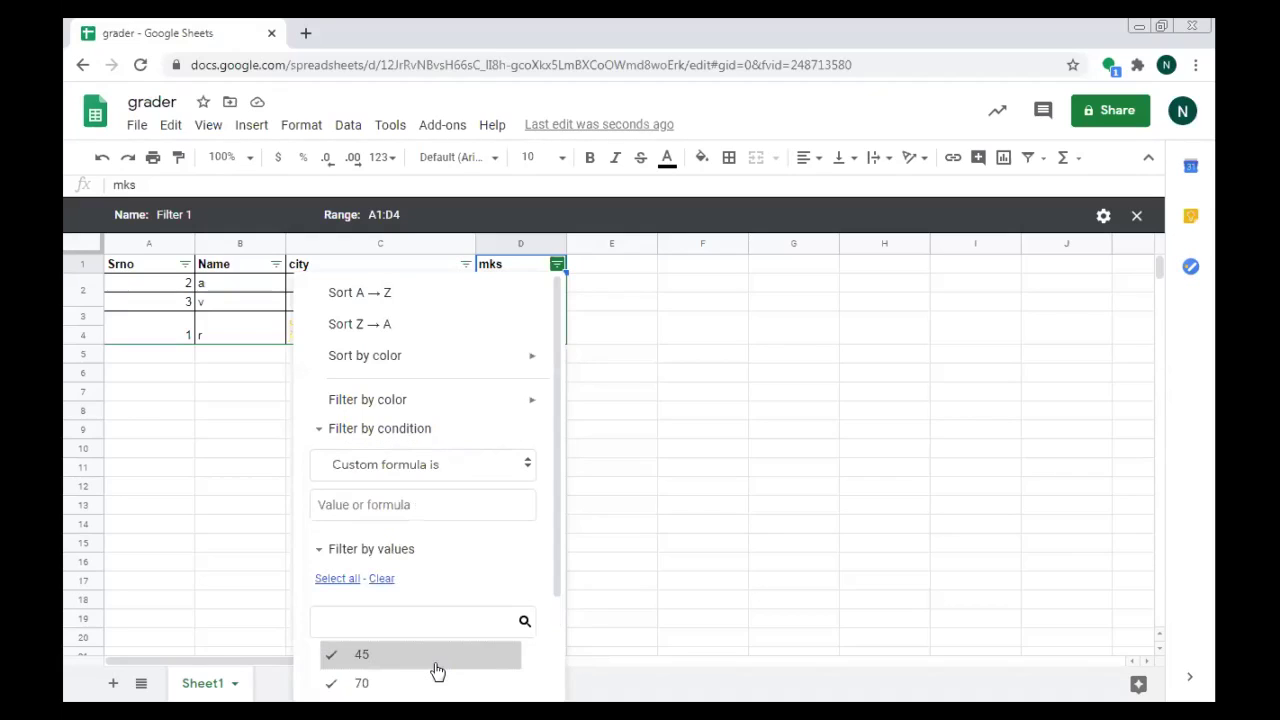
Try Is equal to as the mks filter condition and return it to Custom formula is
{"action": "left_click", "coordinate": [445, 475]}
{"action": "left_click", "coordinate": [419, 504]}
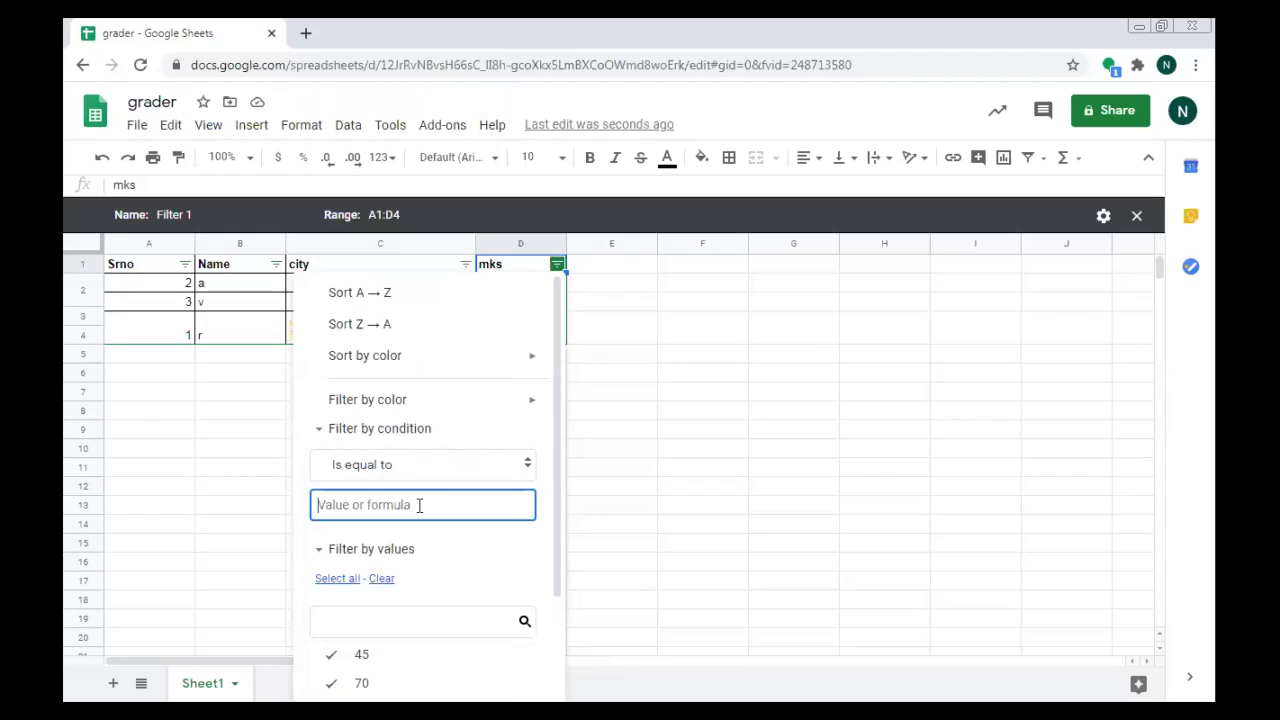
{"action": "left_click", "coordinate": [527, 467]}
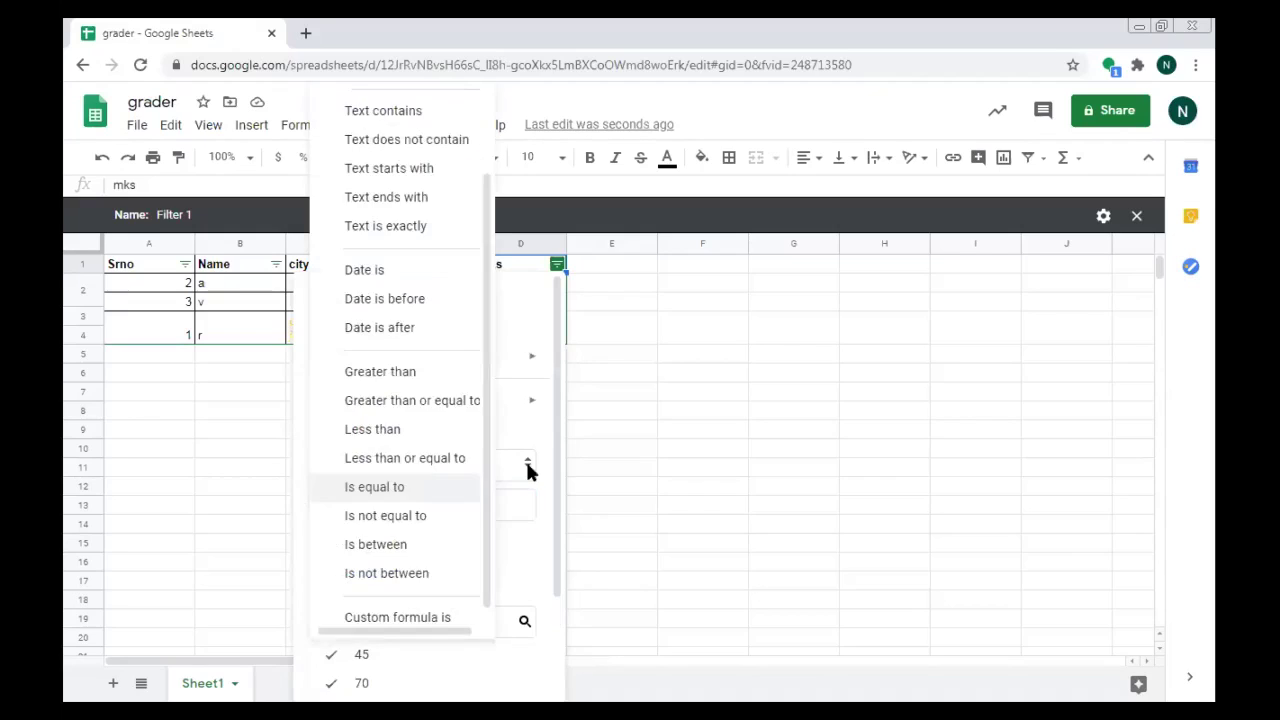
{"action": "left_click", "coordinate": [426, 619]}
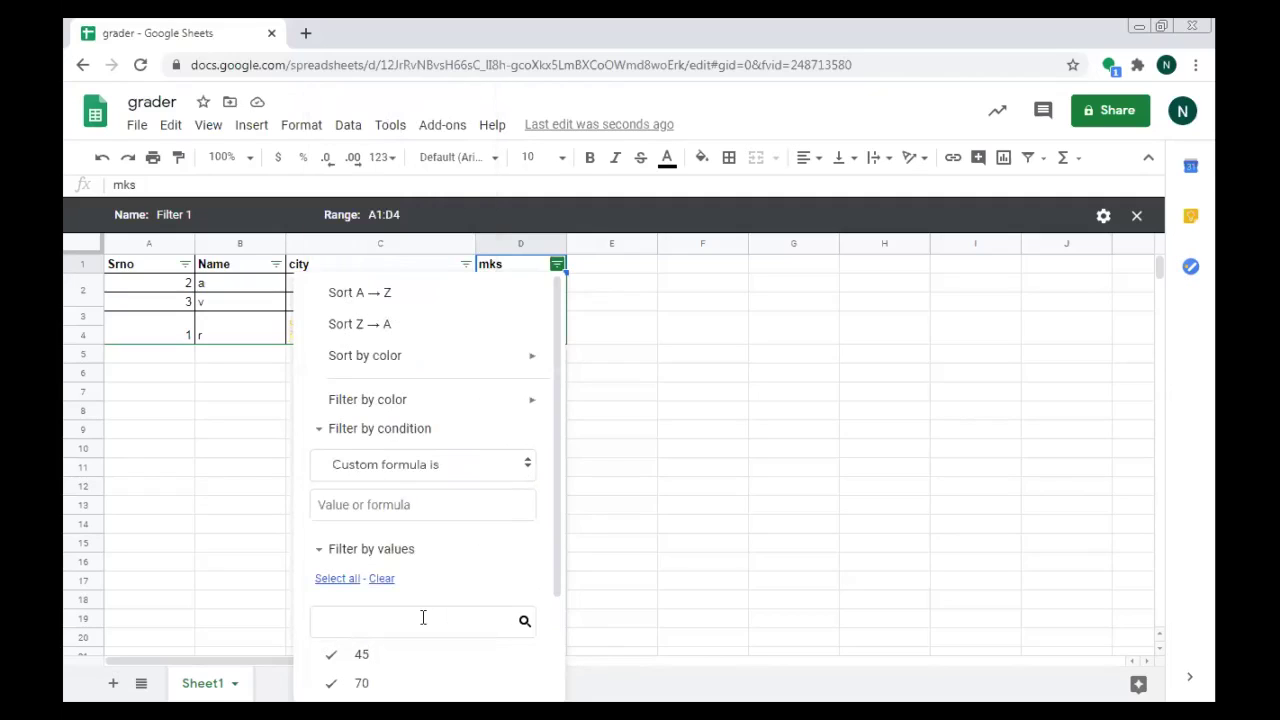
Apply the custom formula mks>75 as the filter on the mks column
{"action": "left_click", "coordinate": [410, 507]}
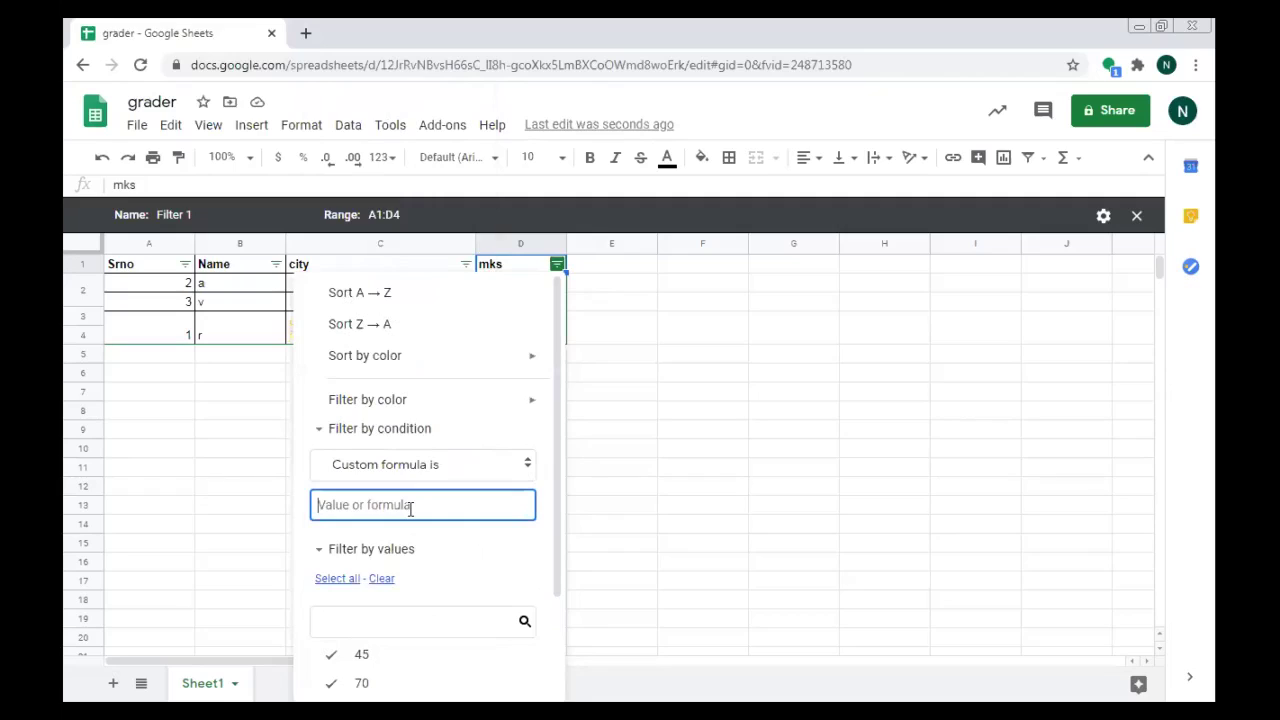
{"action": "type", "text": "mks>"}
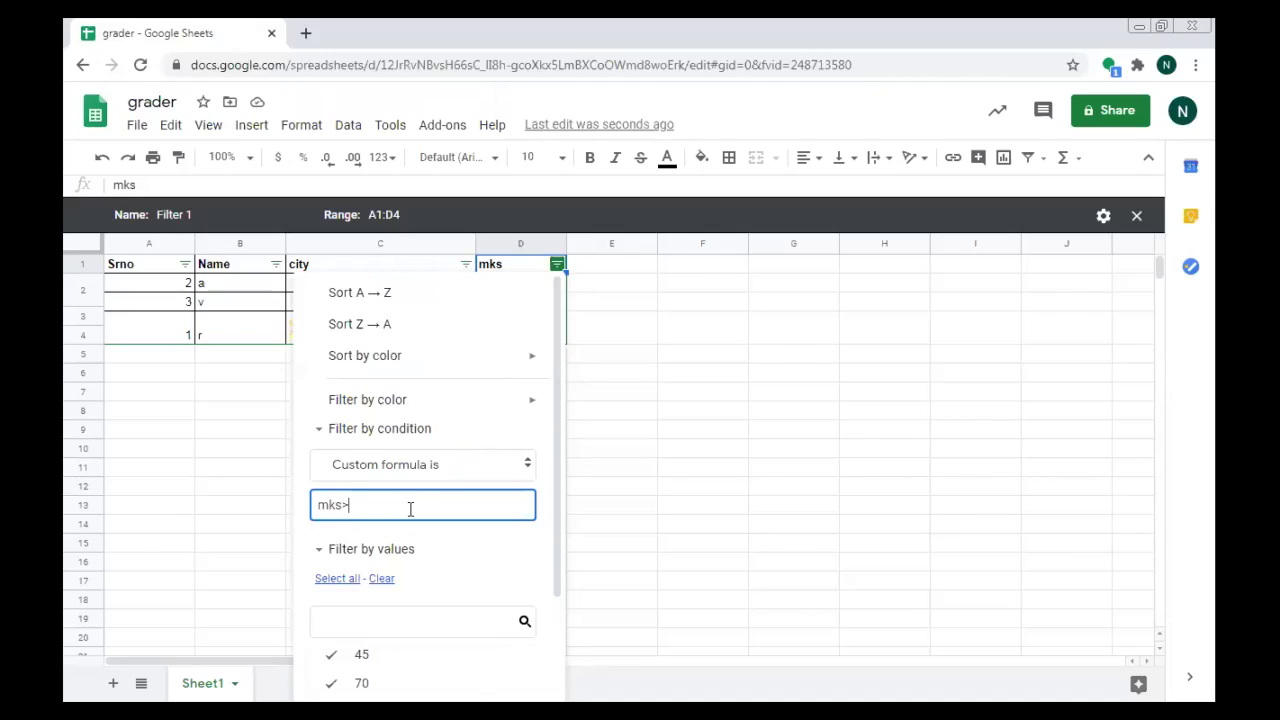
{"action": "type", "text": "75"}
{"action": "scroll", "coordinate": [555, 617], "scroll_direction": "down", "scroll_amount": 2}
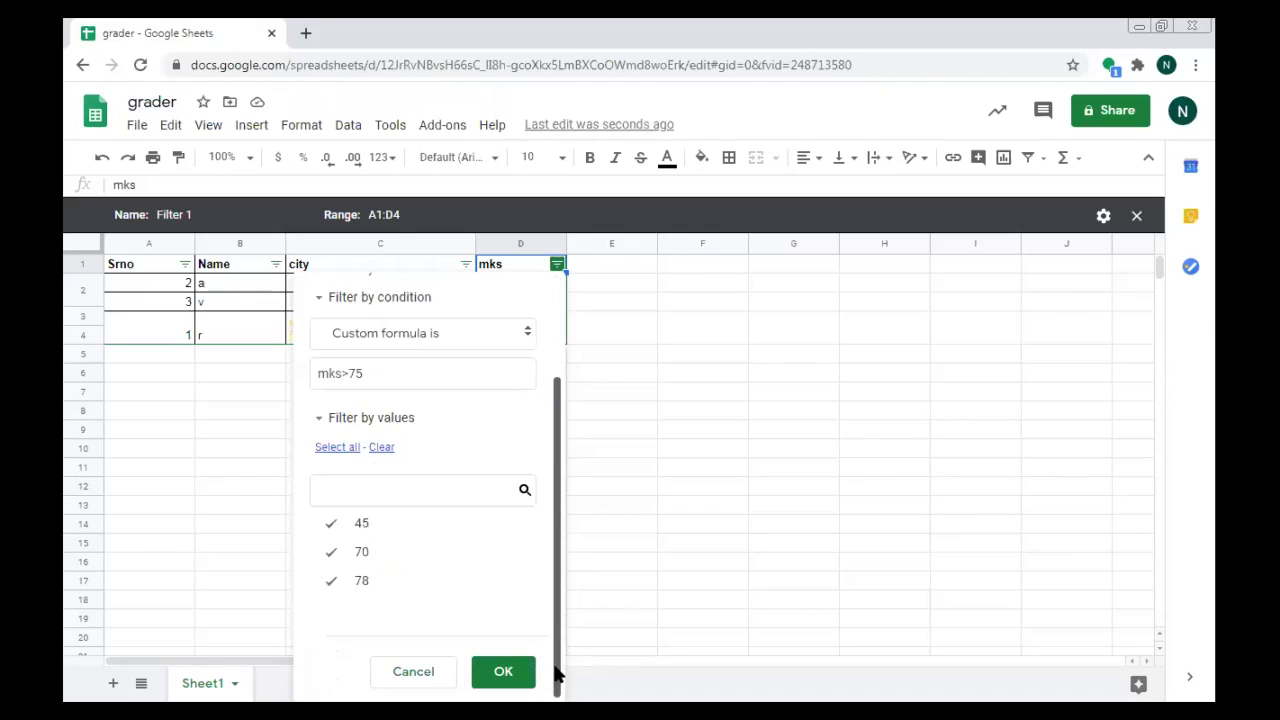
{"action": "left_click", "coordinate": [512, 668]}
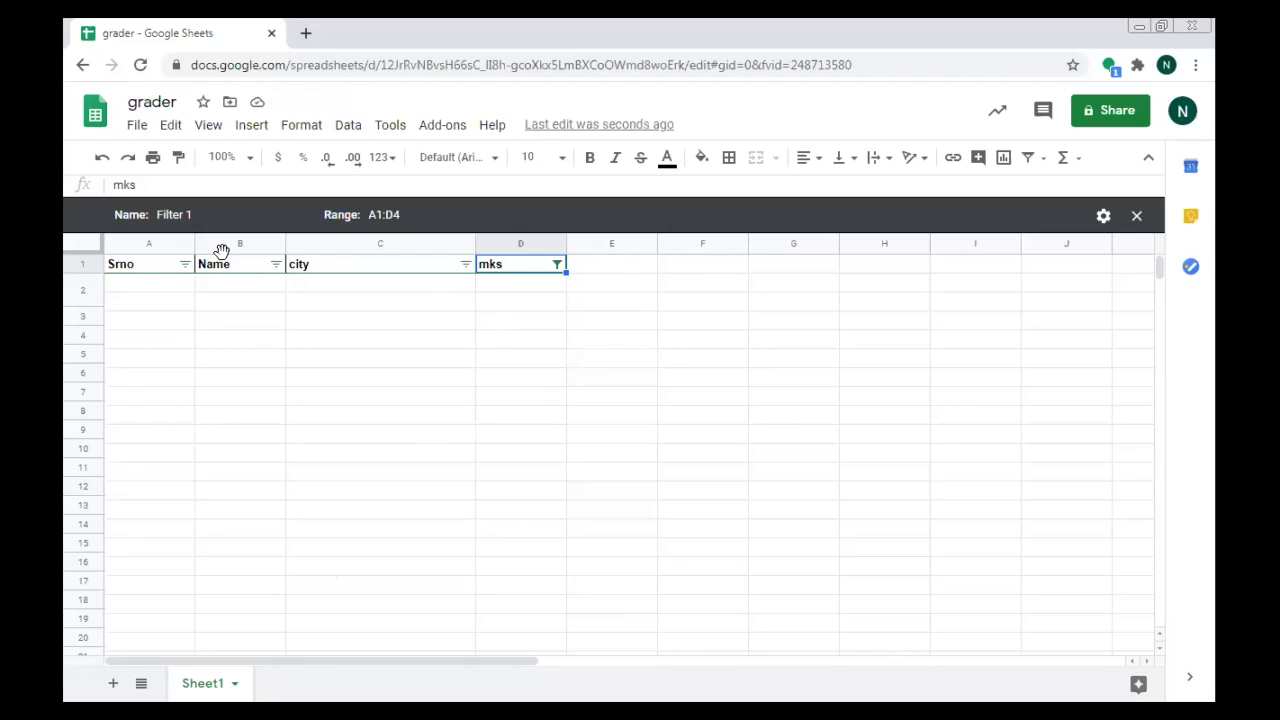
Select the full web address of the filtered grader spreadsheet
{"action": "left_click", "coordinate": [275, 264]}
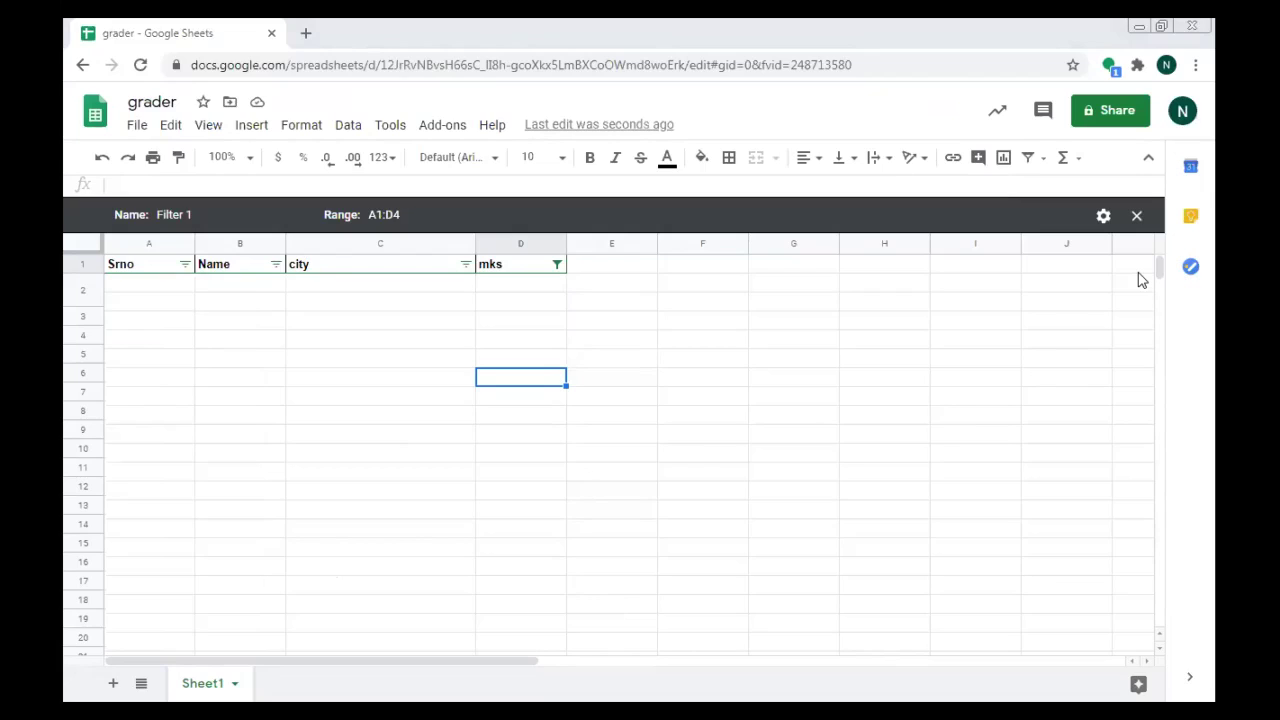
{"action": "double_click", "coordinate": [916, 63]}
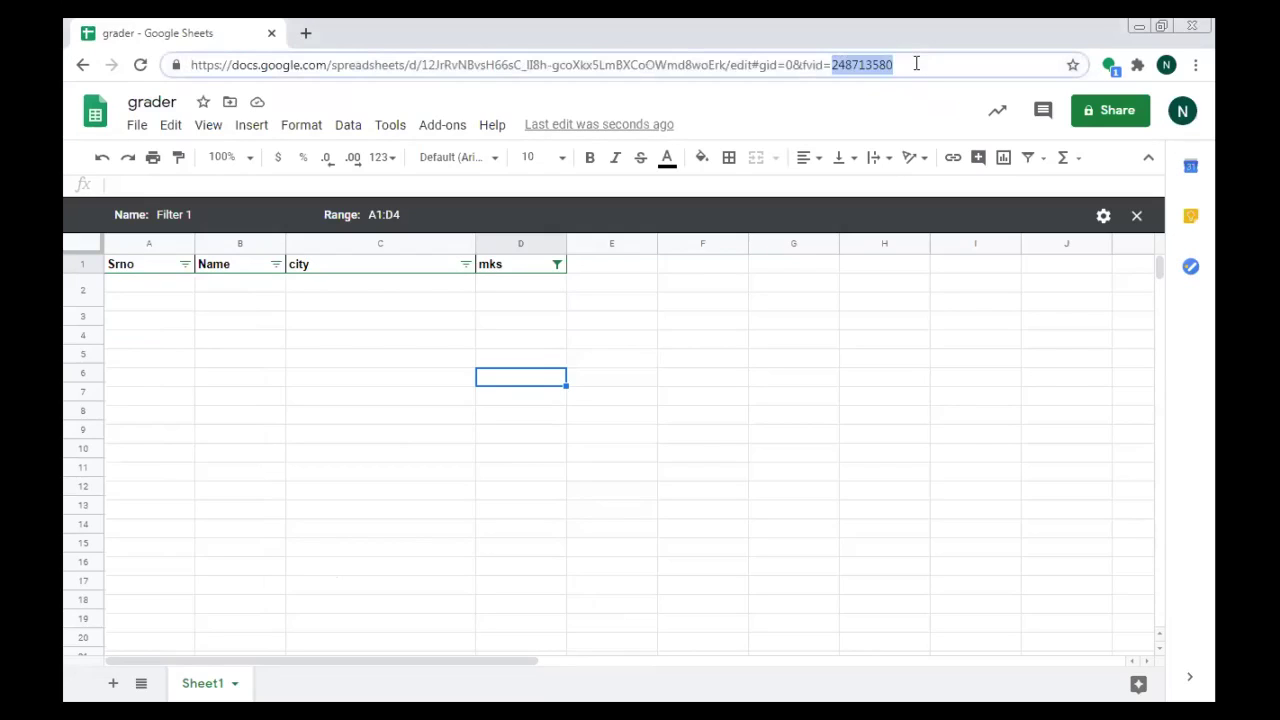
{"action": "left_click", "coordinate": [916, 63]}
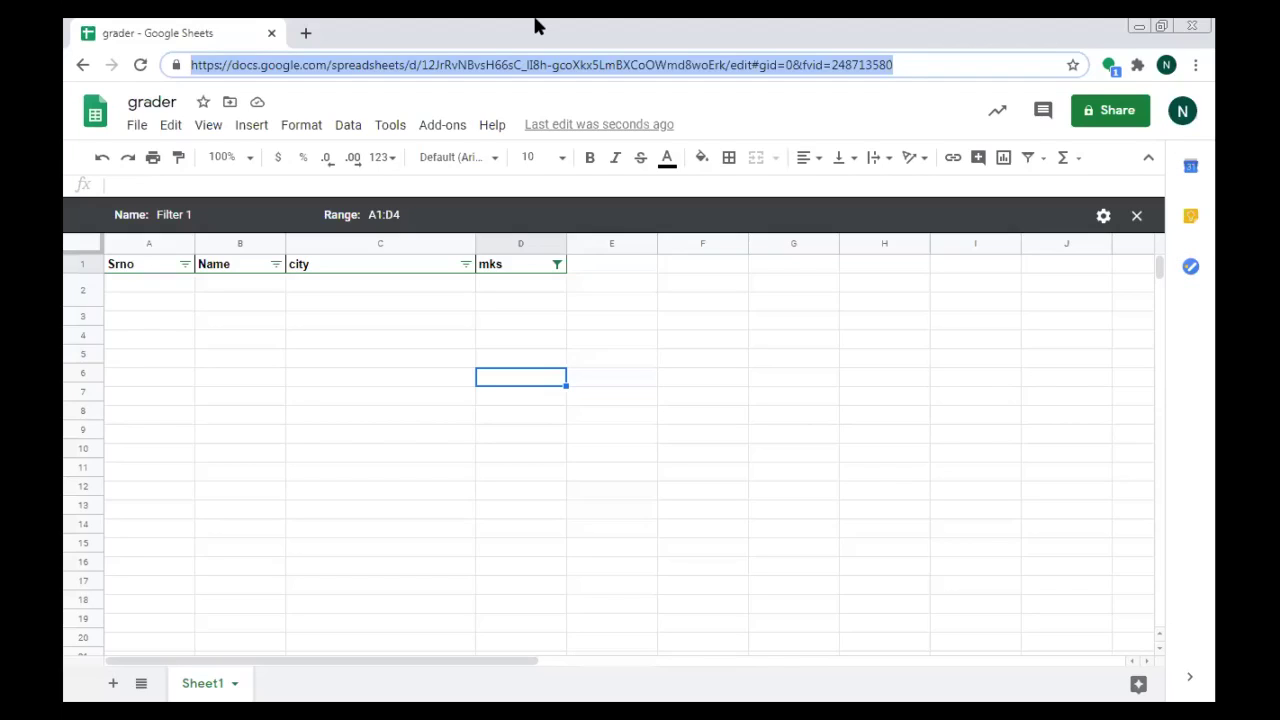
Close the grader spreadsheet, reopen the Chrome browser and go to Google Drive
{"action": "left_click", "coordinate": [271, 34]}
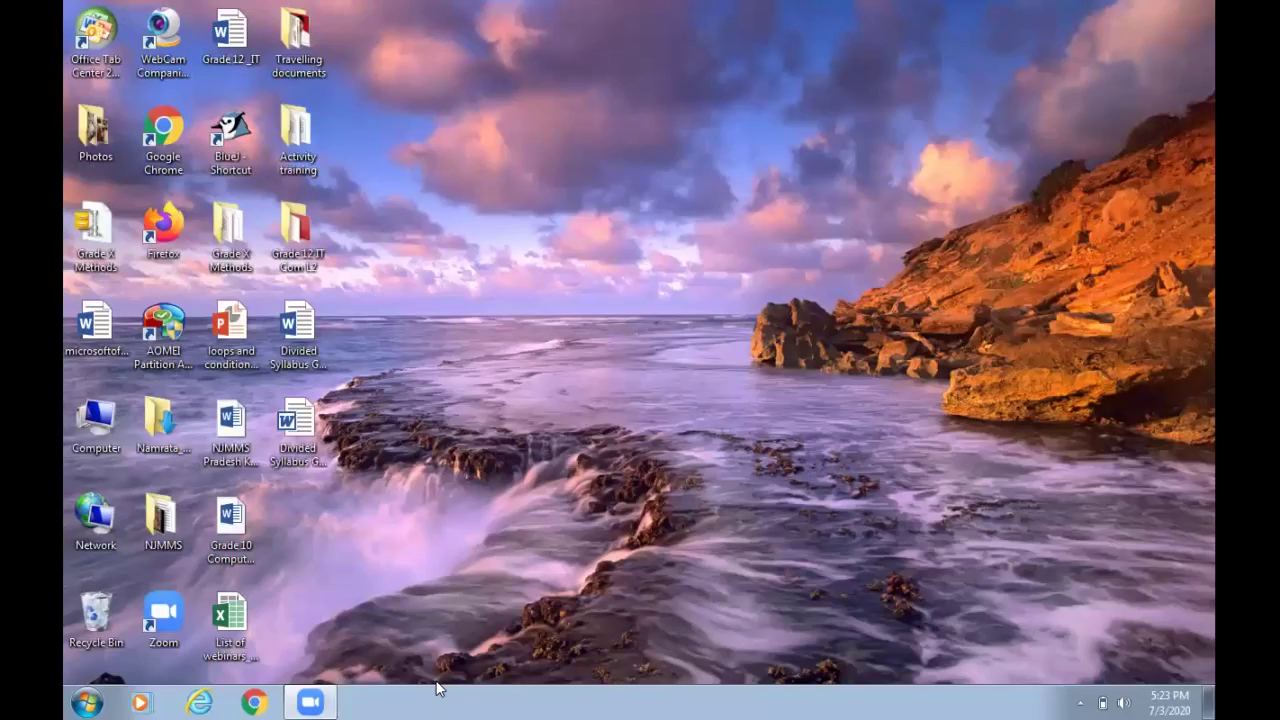
{"action": "left_click", "coordinate": [255, 702]}
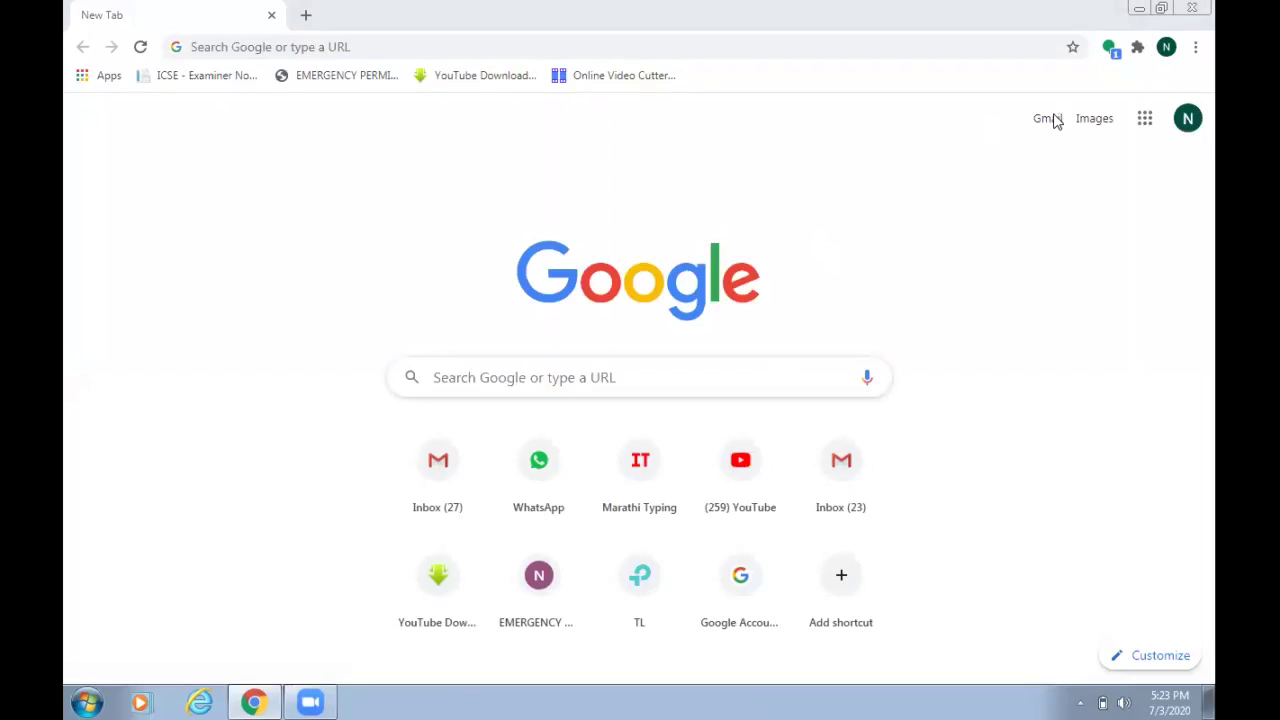
{"action": "left_click", "coordinate": [1150, 121]}
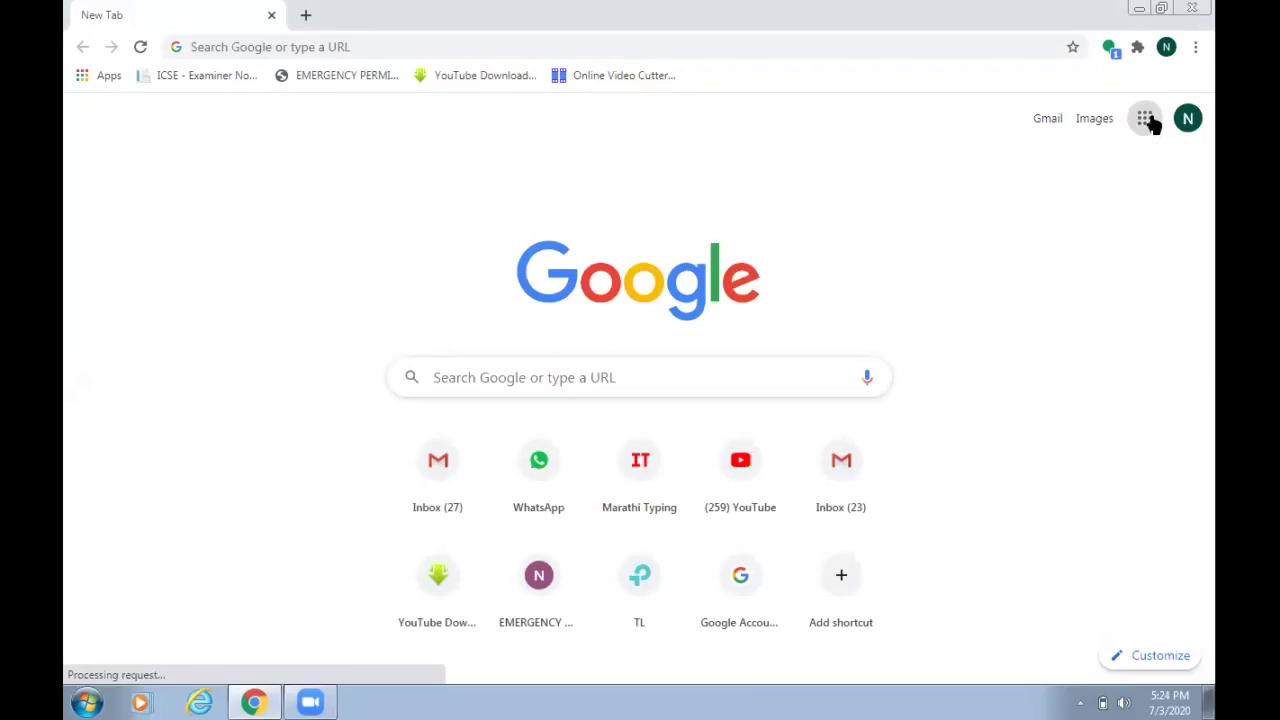
{"action": "left_click", "coordinate": [1148, 199]}
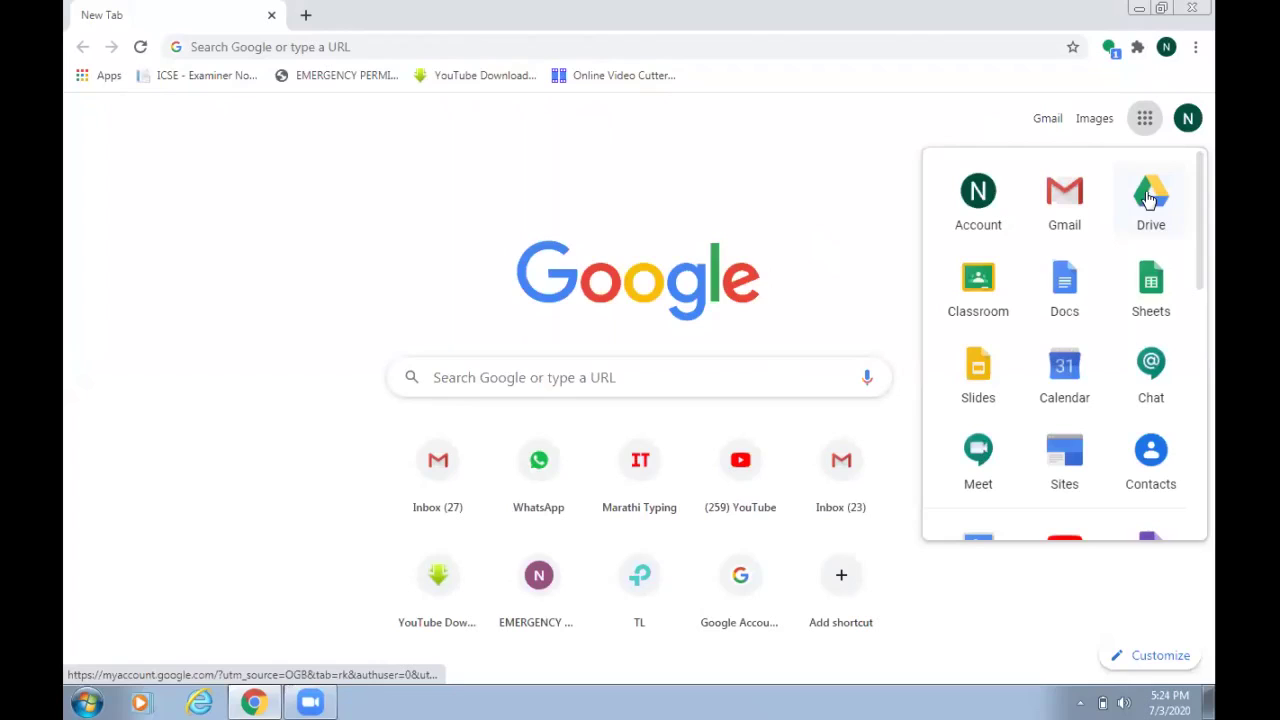
{"action": "left_click", "coordinate": [1148, 199]}
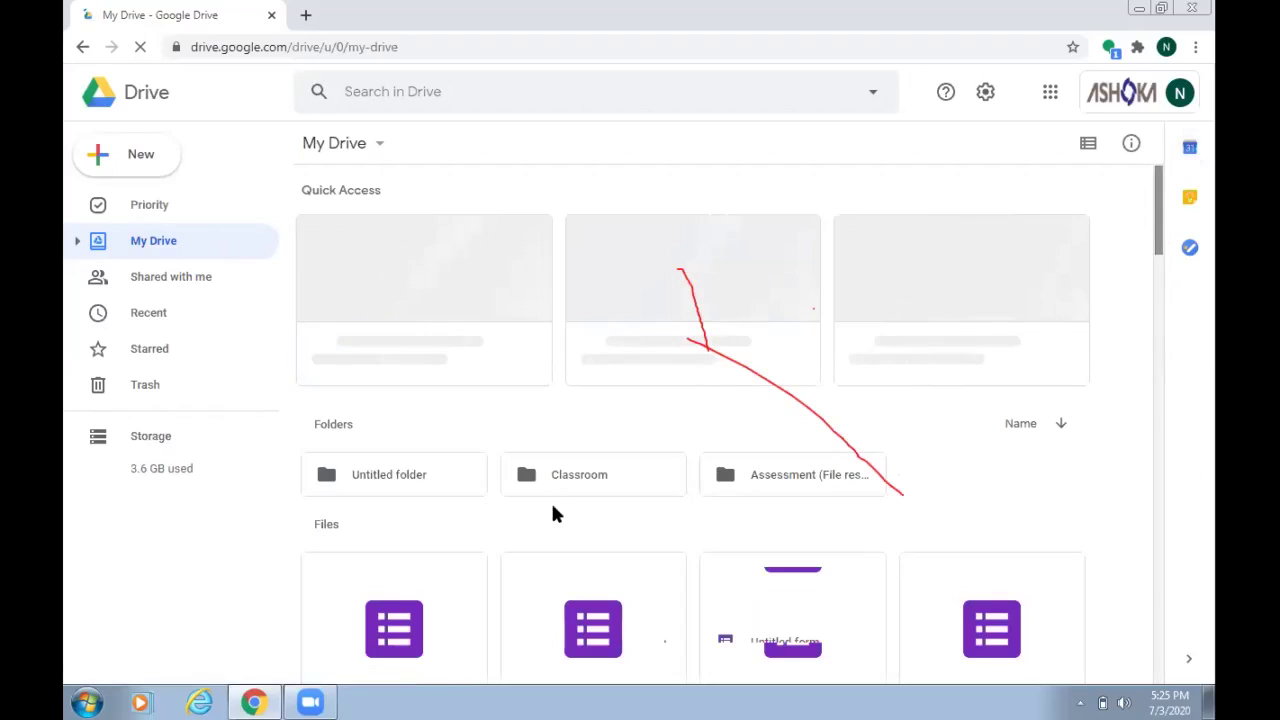
Find the grader spreadsheet in My Drive, open it and close it again
{"action": "scroll", "coordinate": [553, 511], "scroll_direction": "down", "scroll_amount": 4}
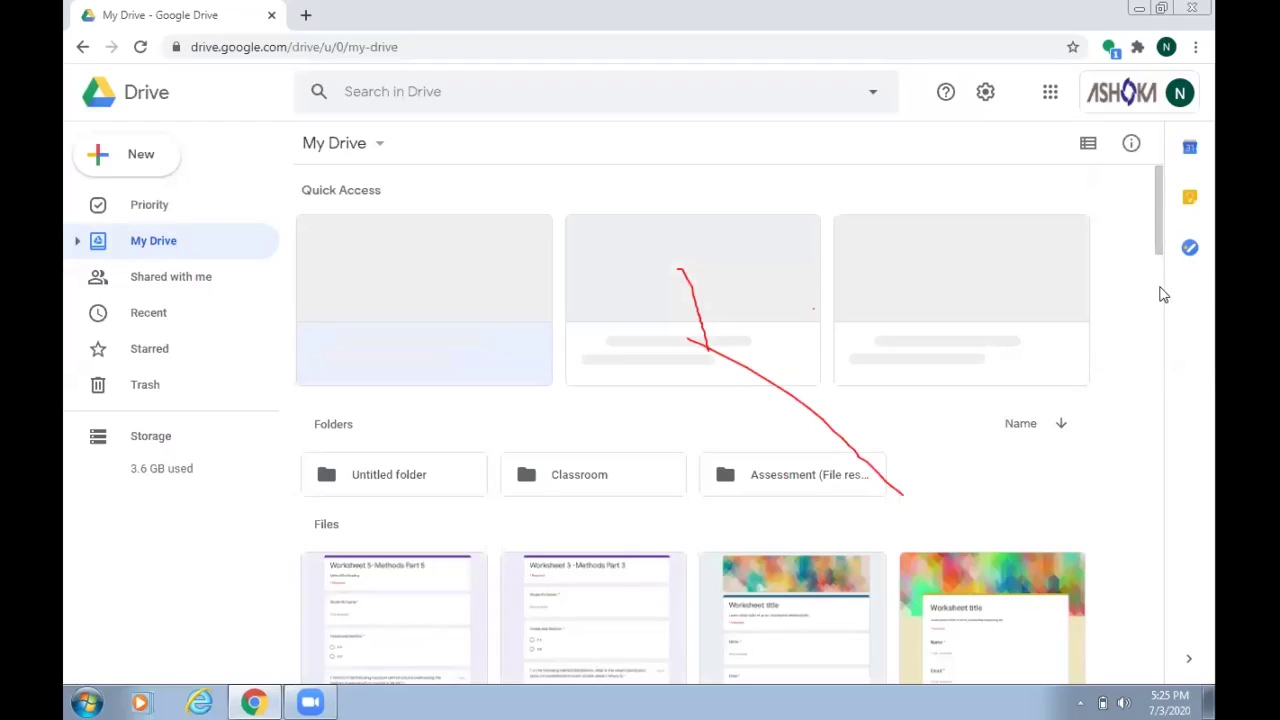
{"action": "scroll", "coordinate": [1188, 238], "scroll_direction": "down", "scroll_amount": 3}
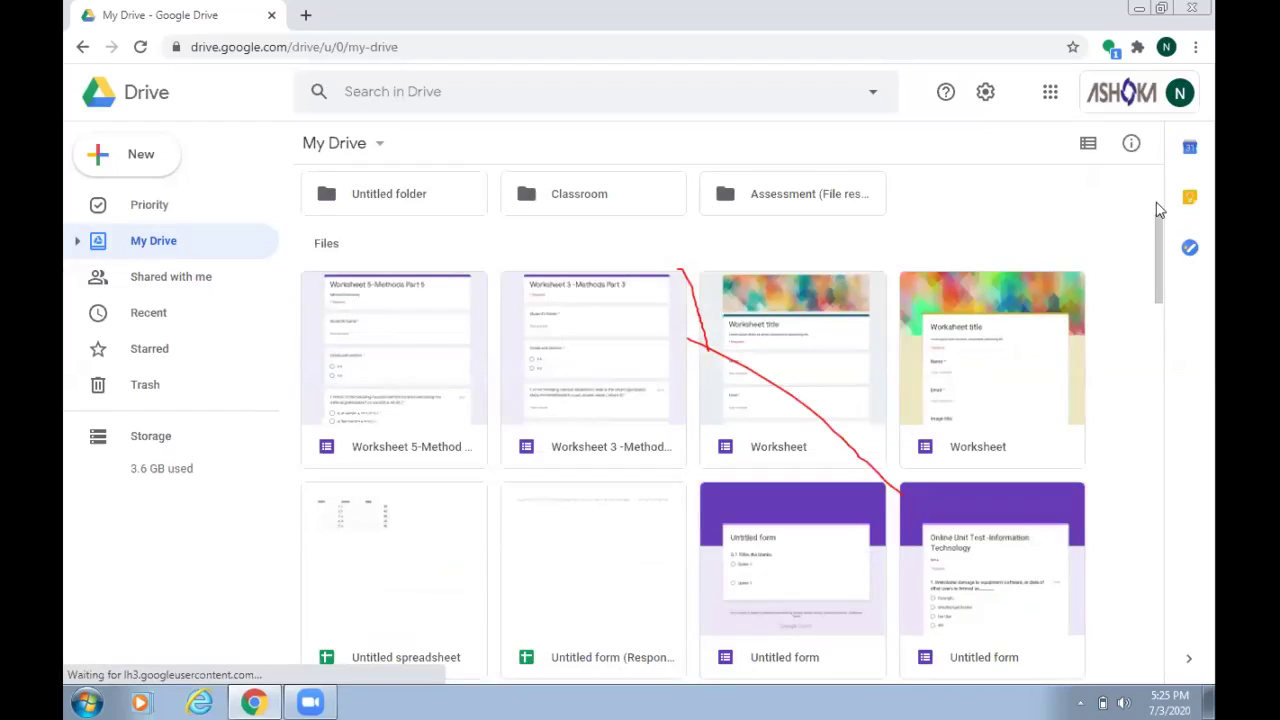
{"action": "scroll", "coordinate": [1001, 197], "scroll_direction": "up", "scroll_amount": 2}
{"action": "scroll", "coordinate": [686, 228], "scroll_direction": "up", "scroll_amount": 1}
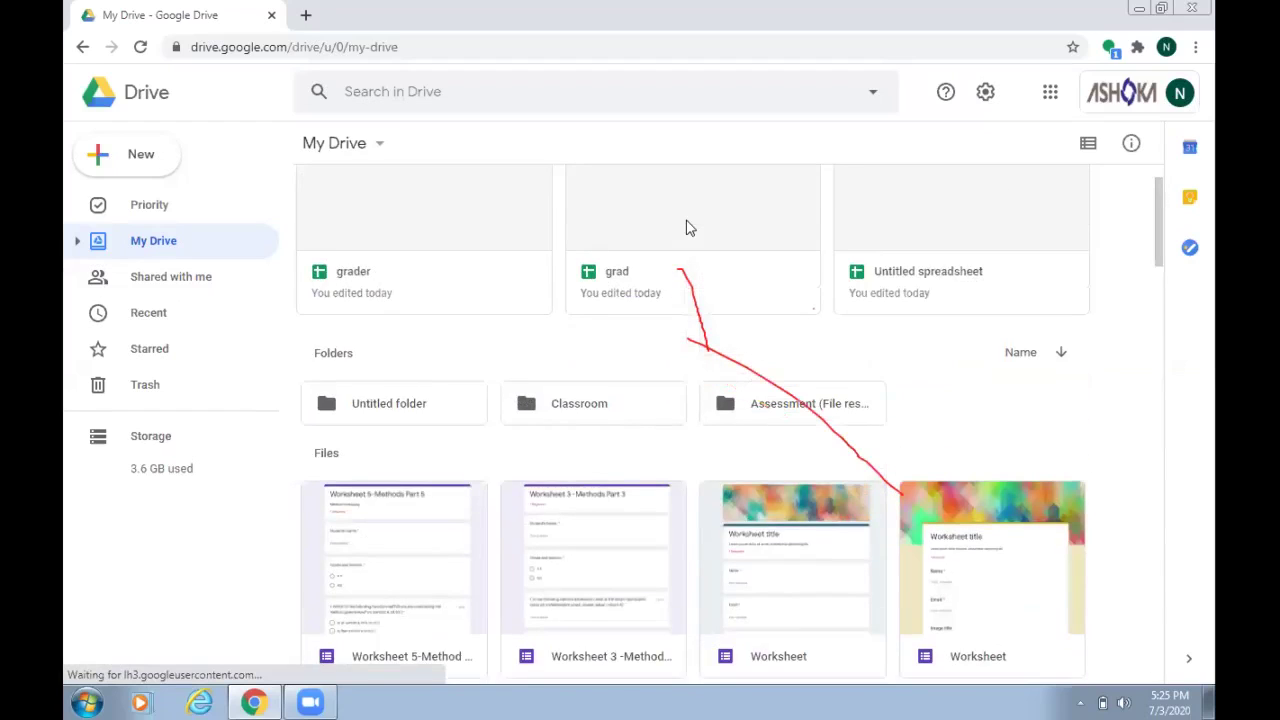
{"action": "double_click", "coordinate": [495, 229]}
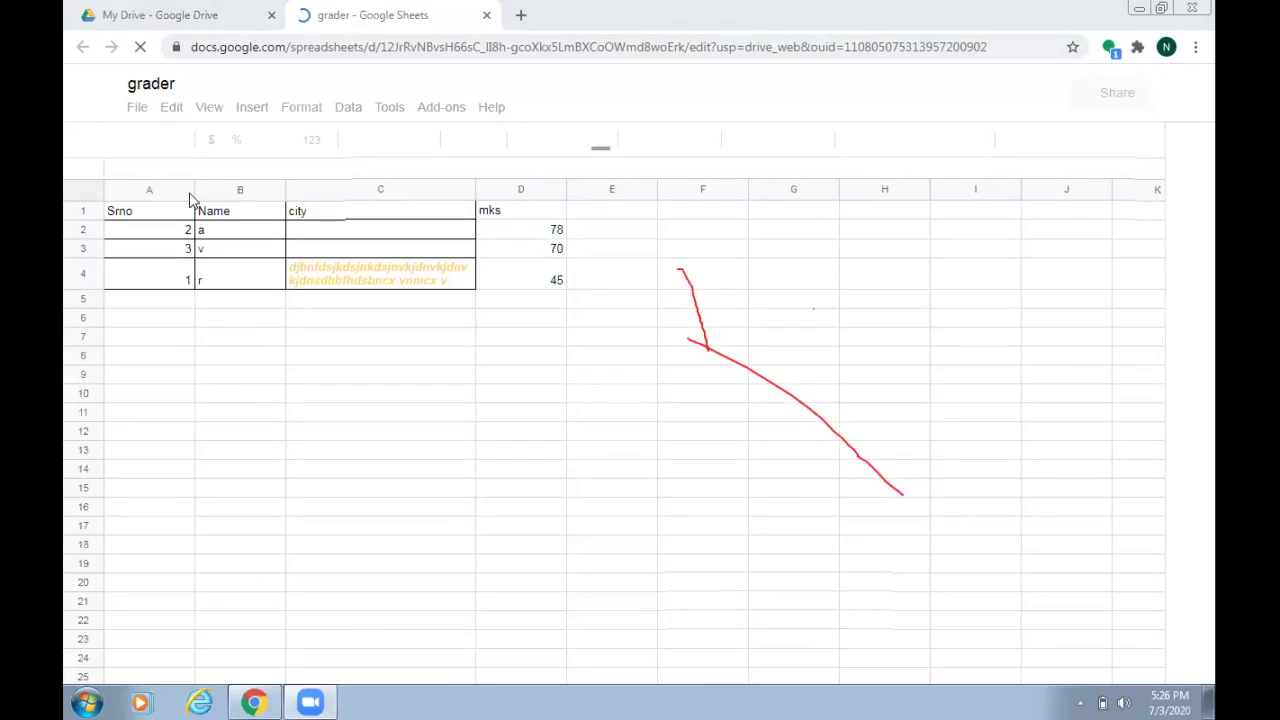
{"action": "key", "text": "ctrl+w"}
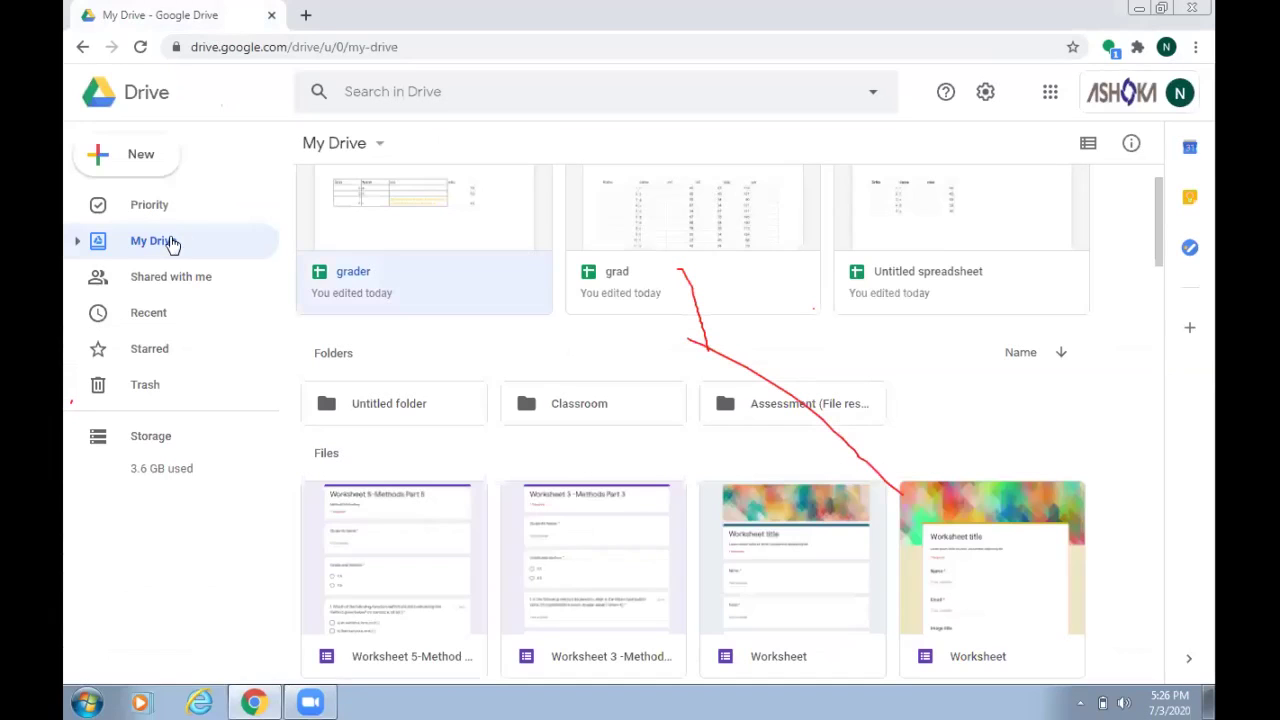
Expand the My Drive folder list and show the options for creating a Google Sheets file in My Drive
{"action": "left_click", "coordinate": [168, 238]}
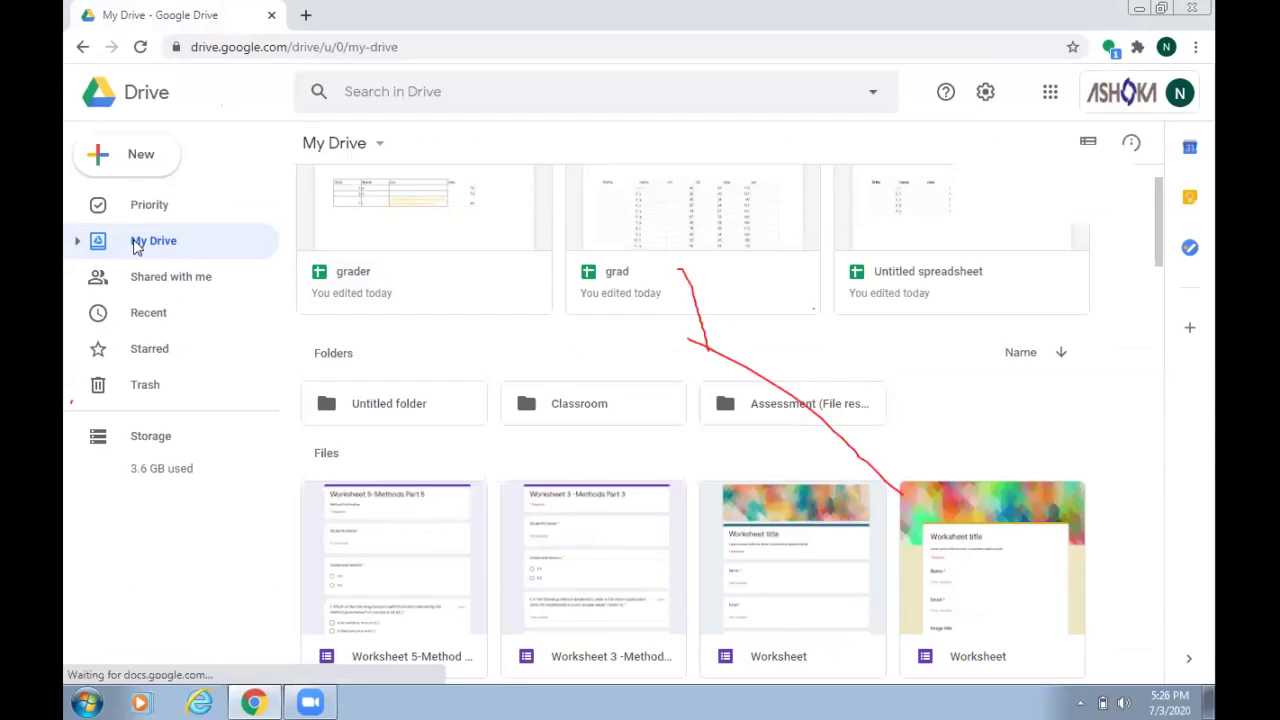
{"action": "right_click", "coordinate": [296, 420]}
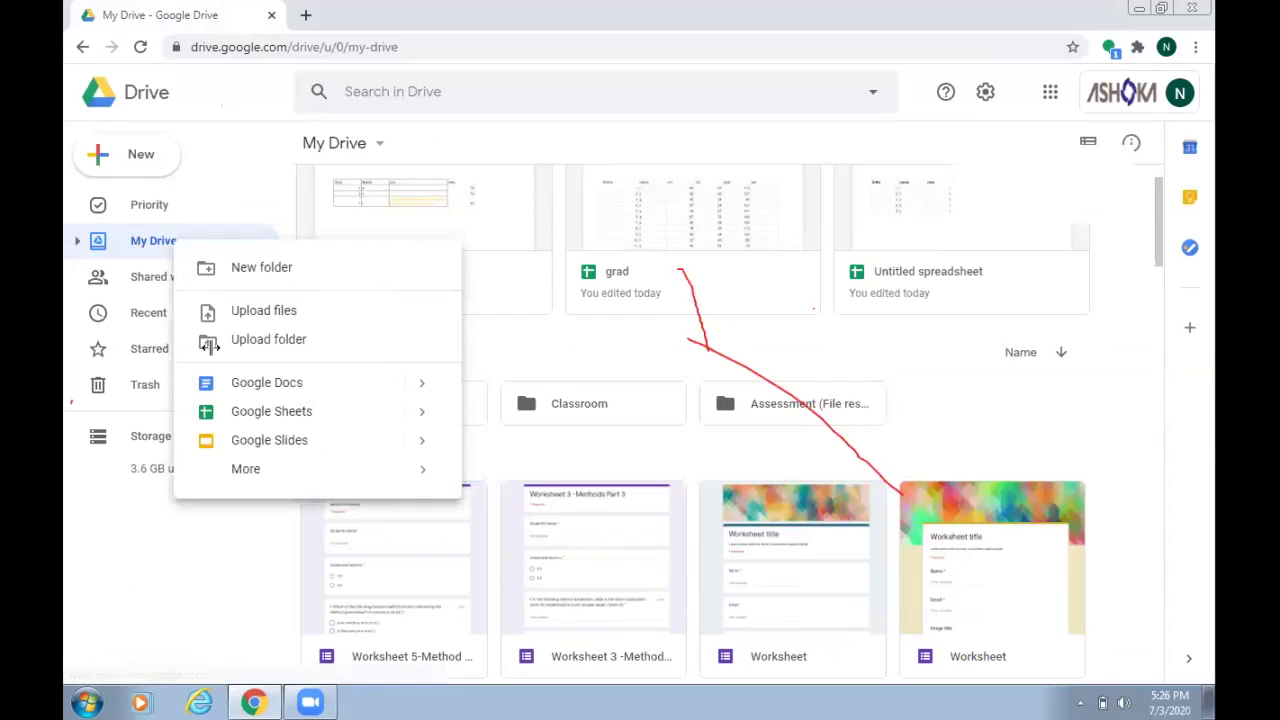
{"action": "left_click", "coordinate": [209, 346]}
{"action": "double_click", "coordinate": [171, 245]}
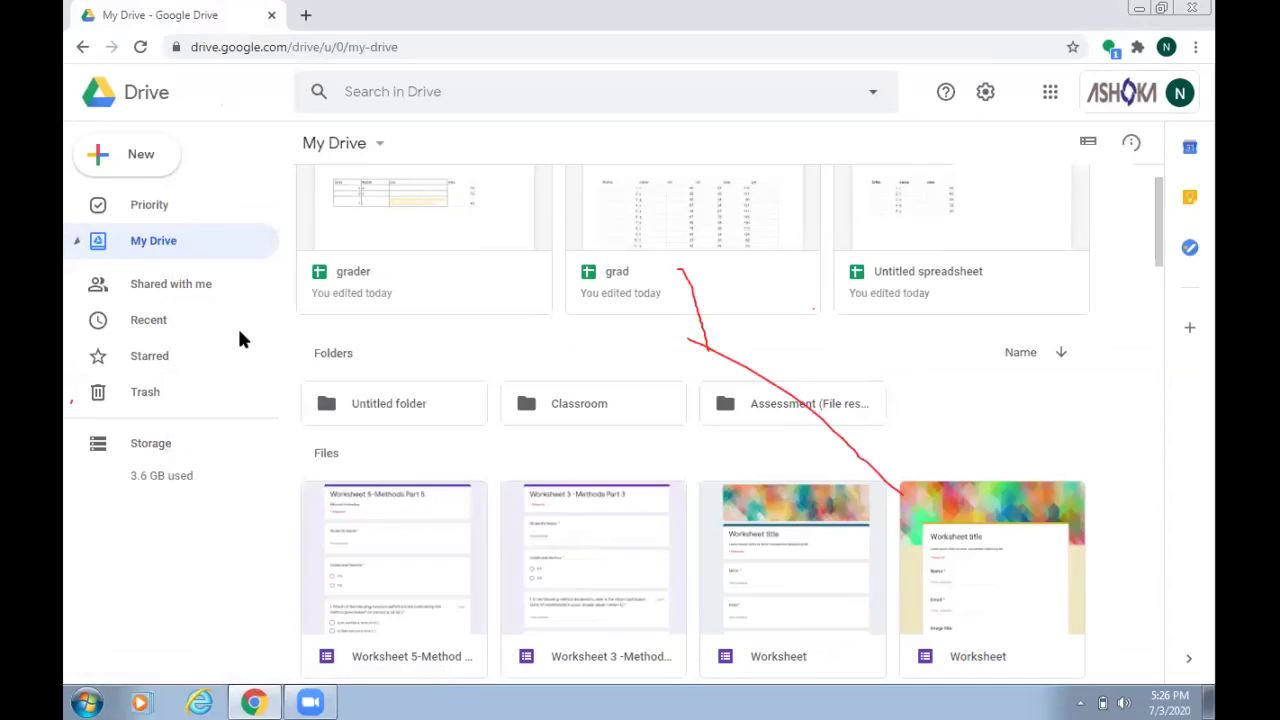
{"action": "right_click", "coordinate": [232, 248]}
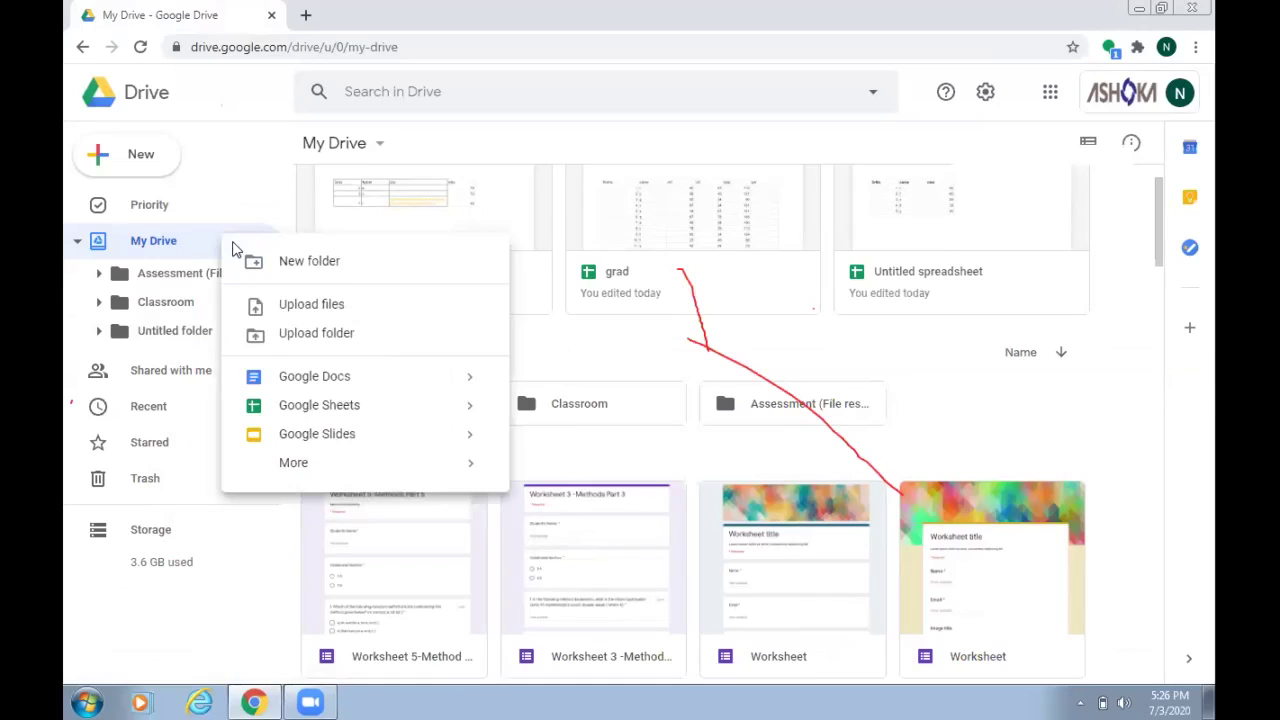
{"action": "left_click", "coordinate": [468, 405]}
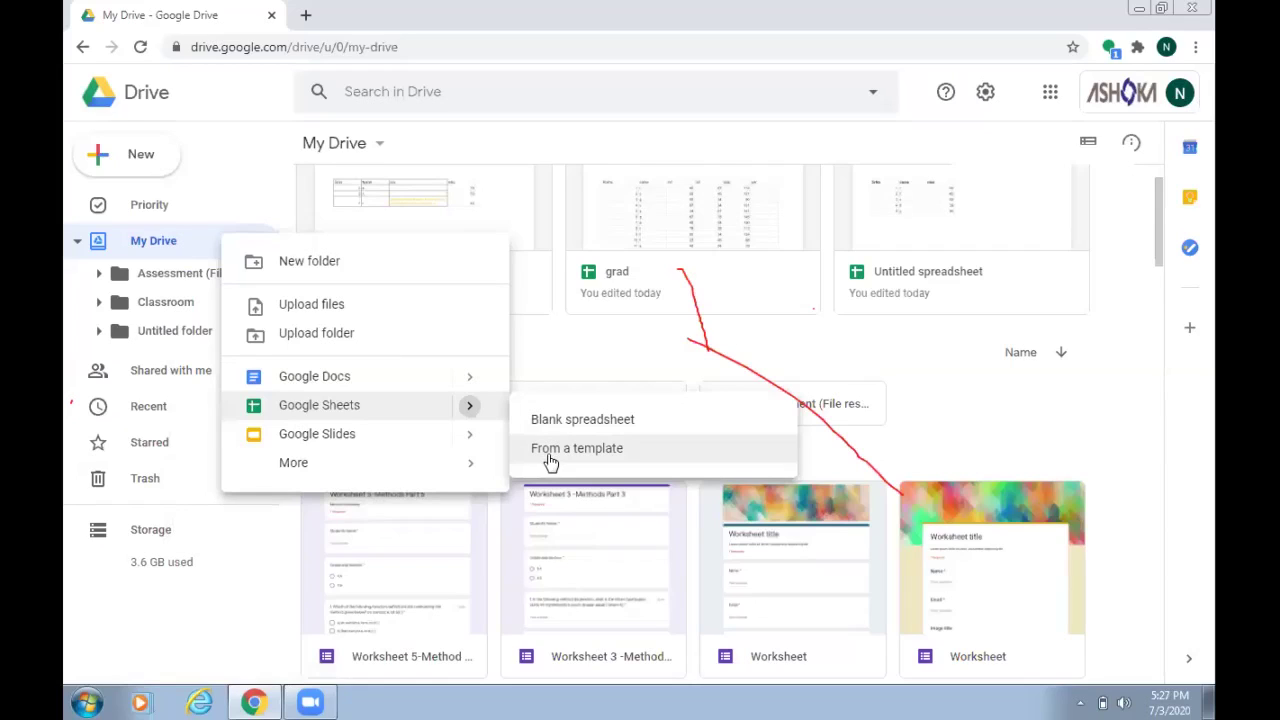
Dismiss the file creation options and open Google Sheets from the Google apps list
{"action": "left_click", "coordinate": [1052, 92]}
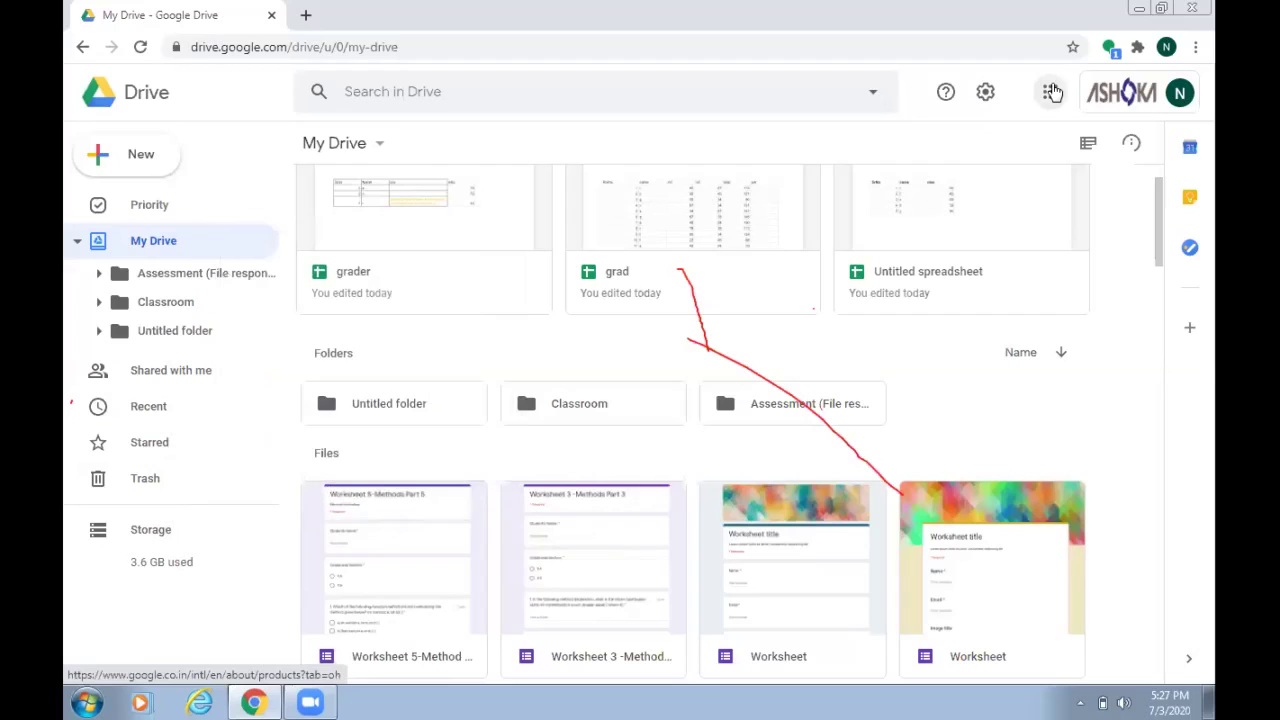
{"action": "left_click", "coordinate": [1052, 92]}
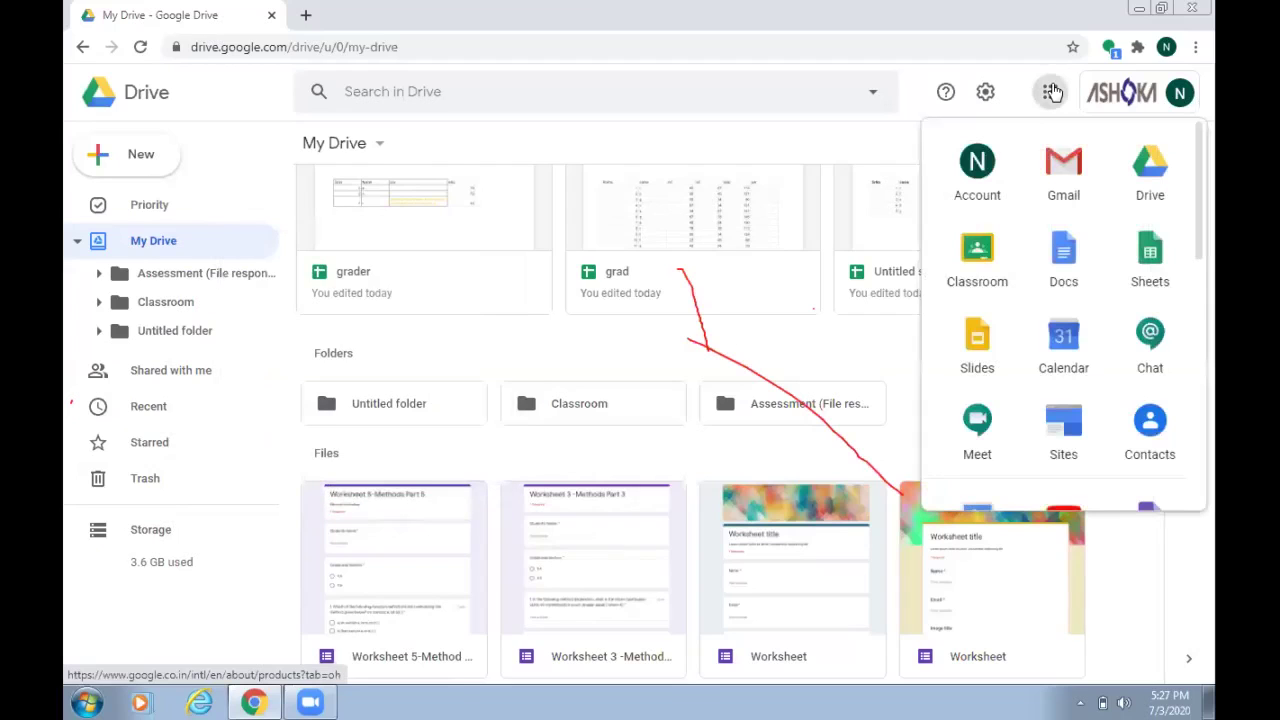
{"action": "left_click", "coordinate": [1152, 258]}
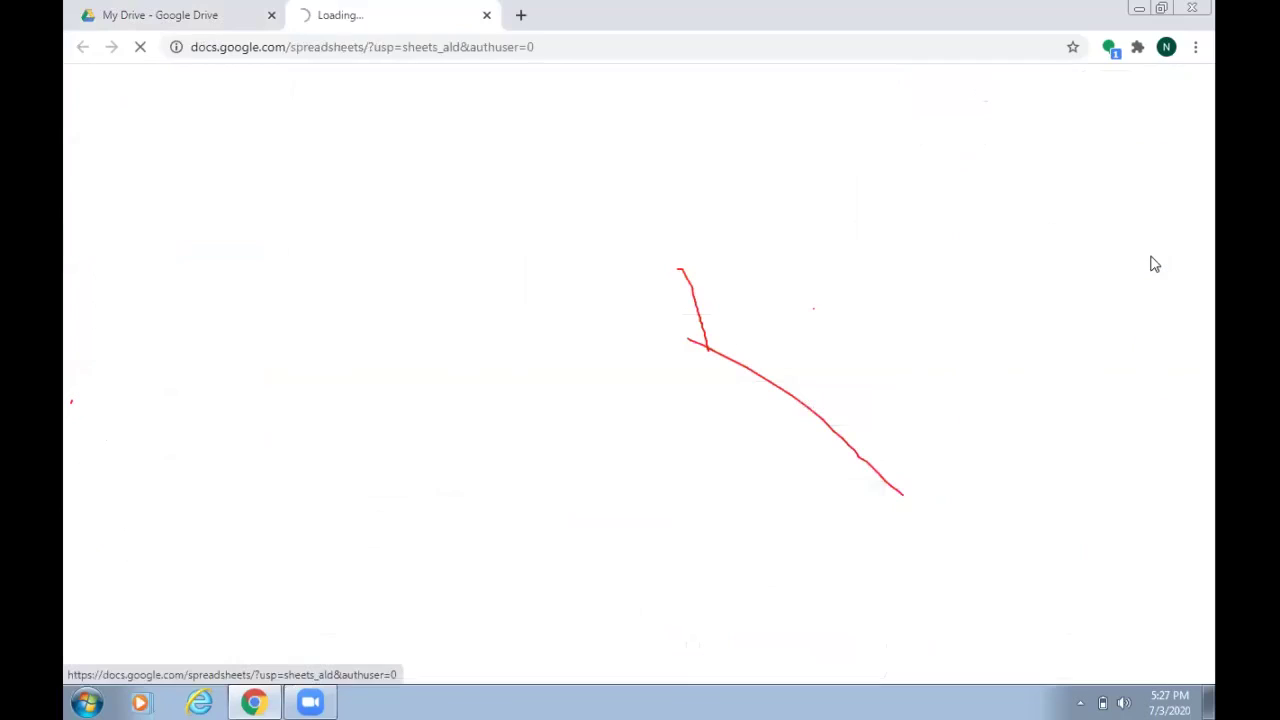
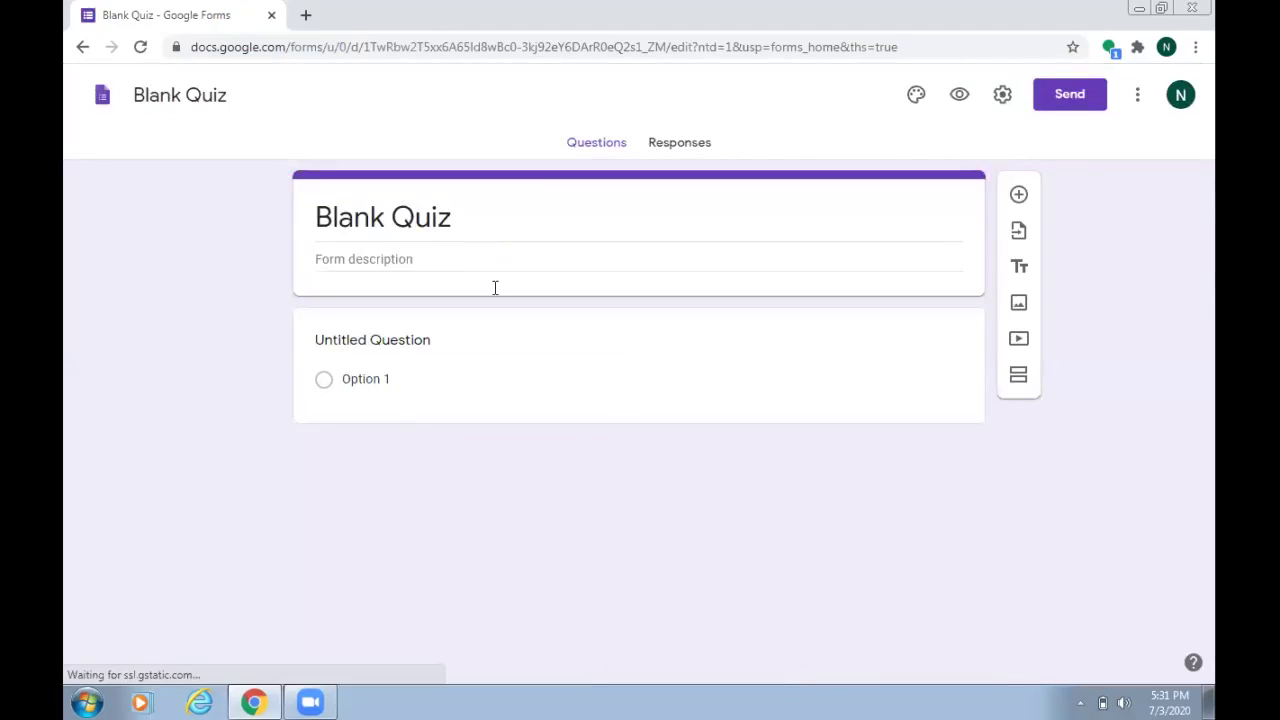
Add two new questions to the Blank Quiz form in Google Forms
{"action": "left_click", "coordinate": [1019, 195]}
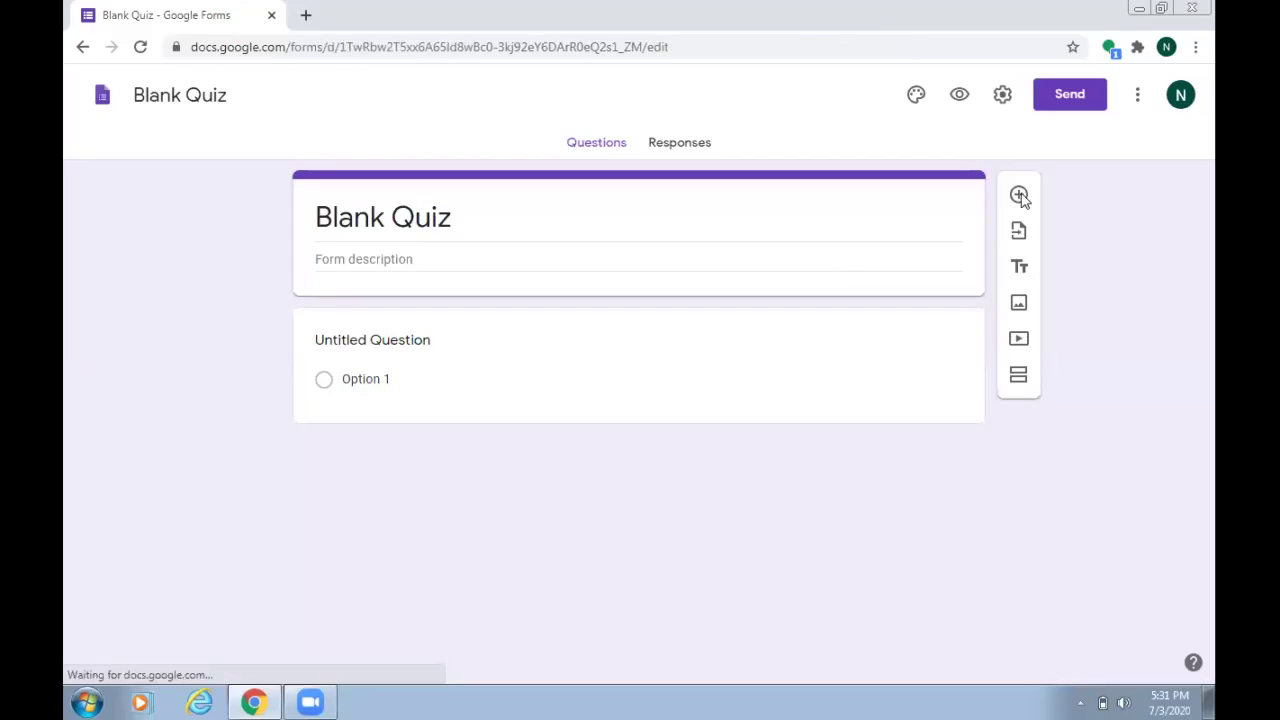
{"action": "left_click", "coordinate": [1019, 195]}
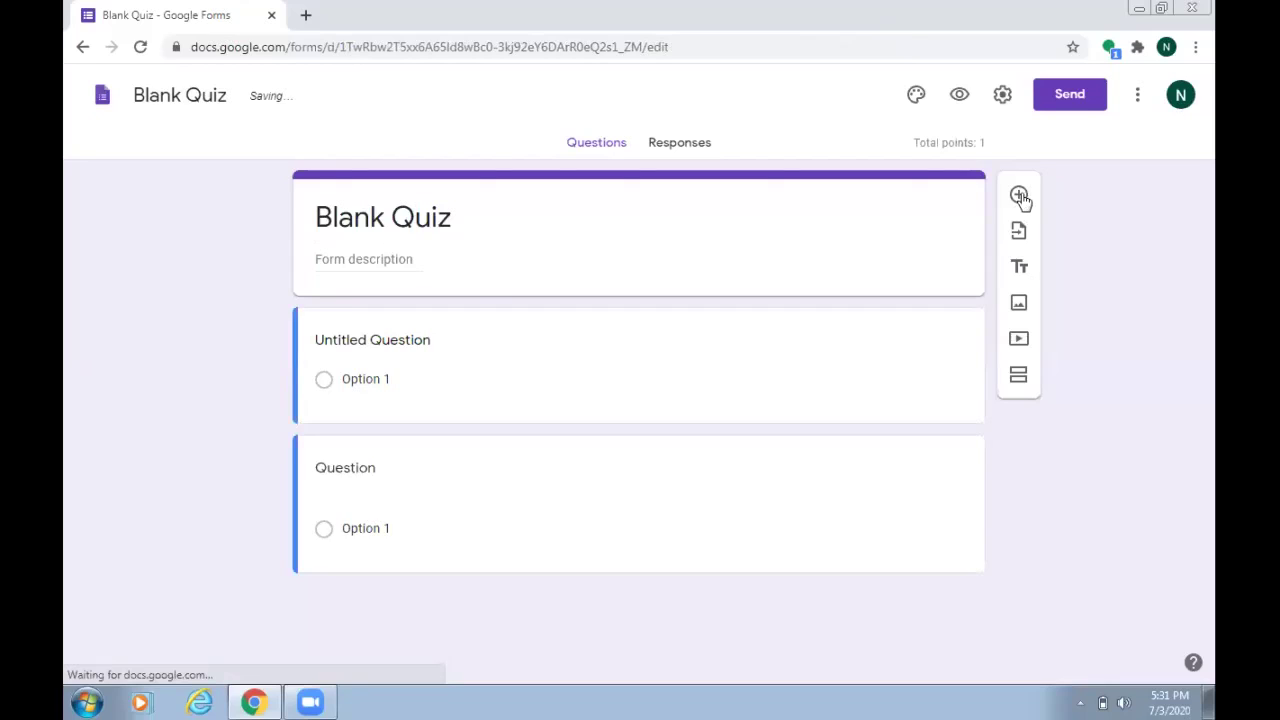
{"action": "left_click", "coordinate": [1019, 195]}
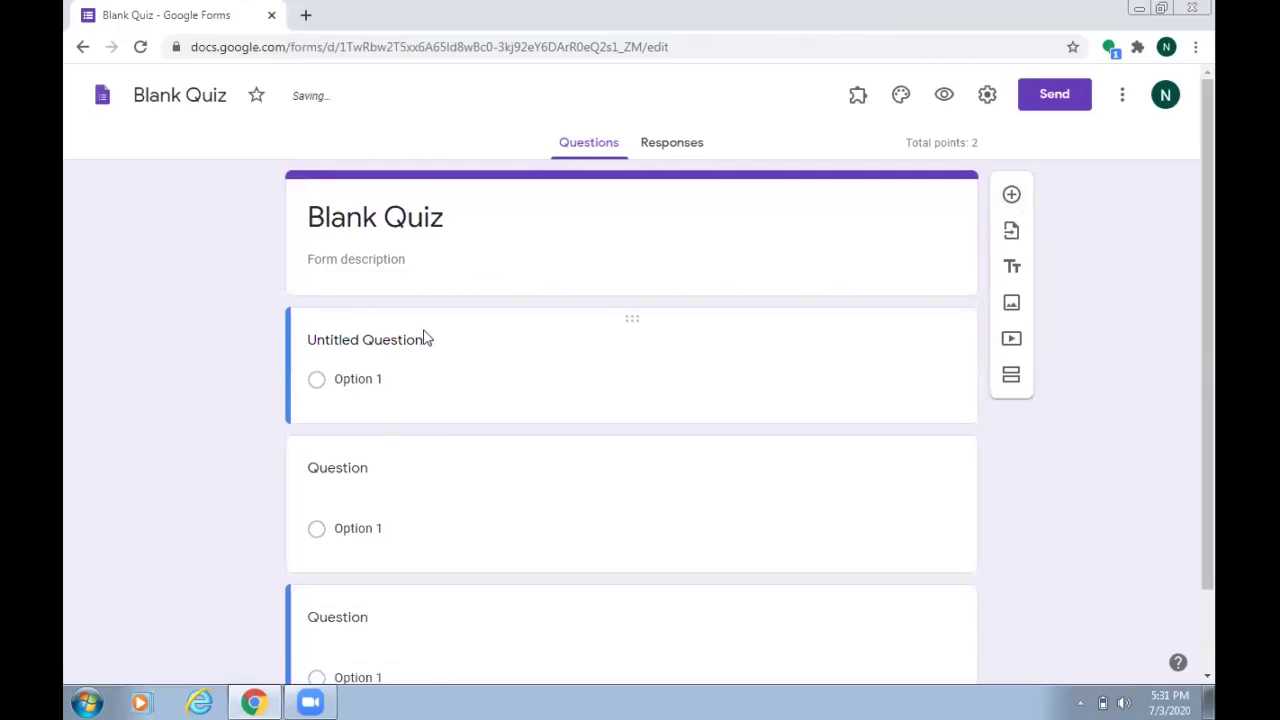
Replace the first question's title, Untitled Question, with Name
{"action": "left_click", "coordinate": [416, 346]}
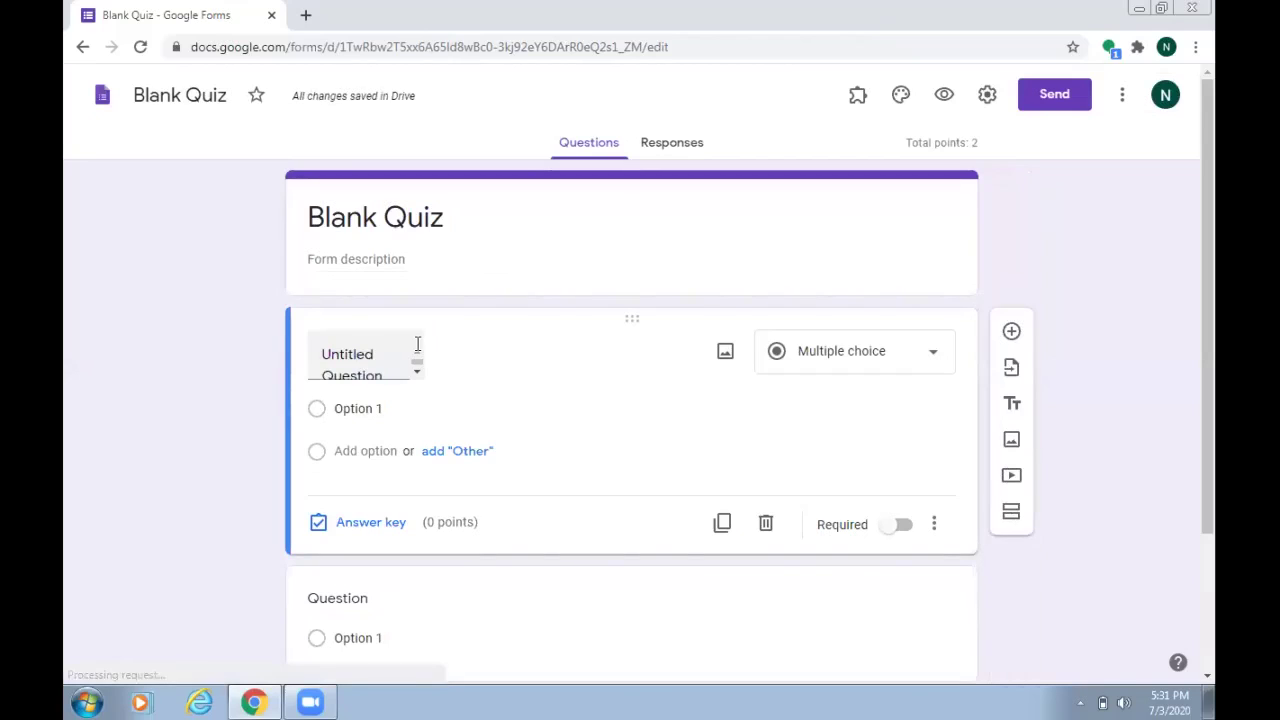
{"action": "left_click", "coordinate": [364, 354]}
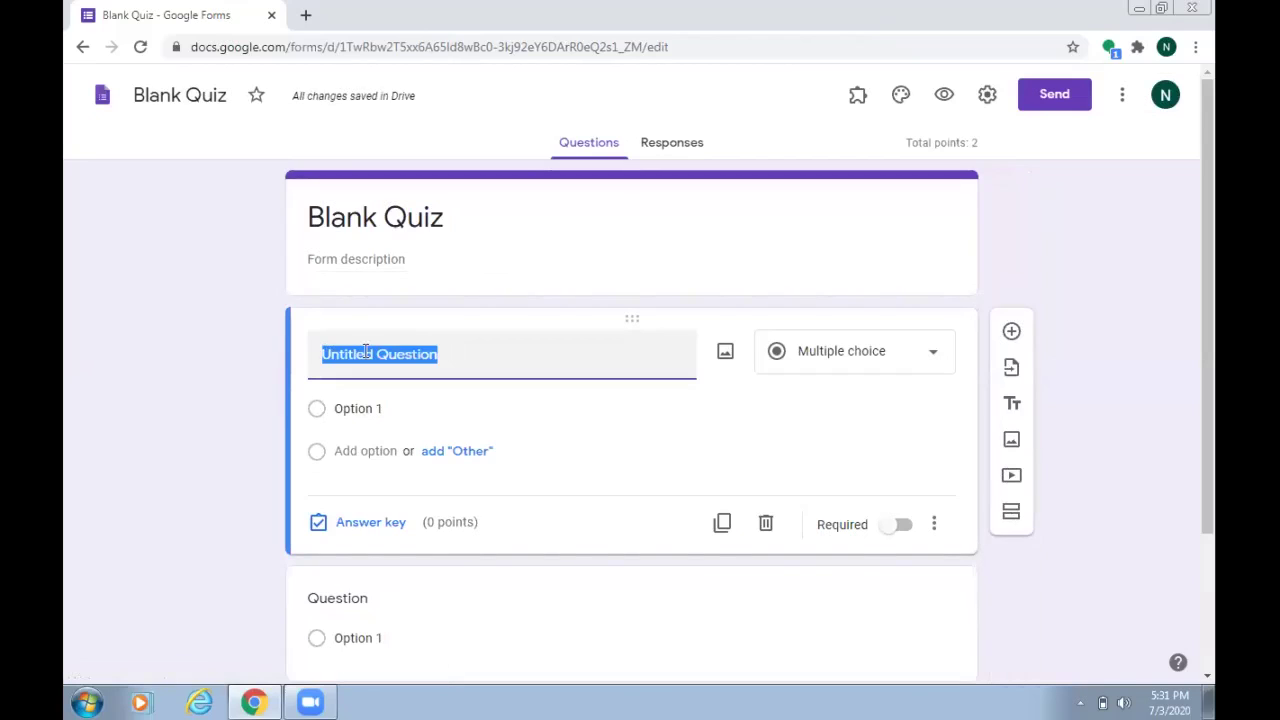
{"action": "type", "text": "Nam"}
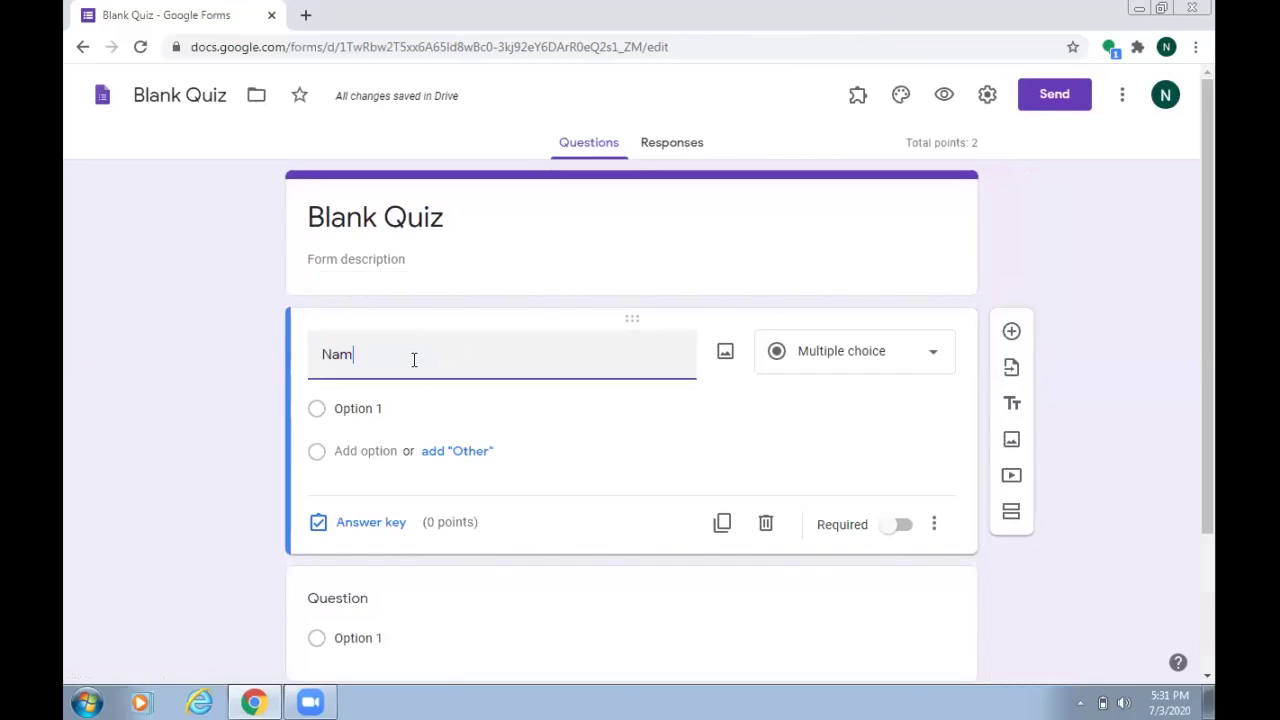
{"action": "type", "text": "e"}
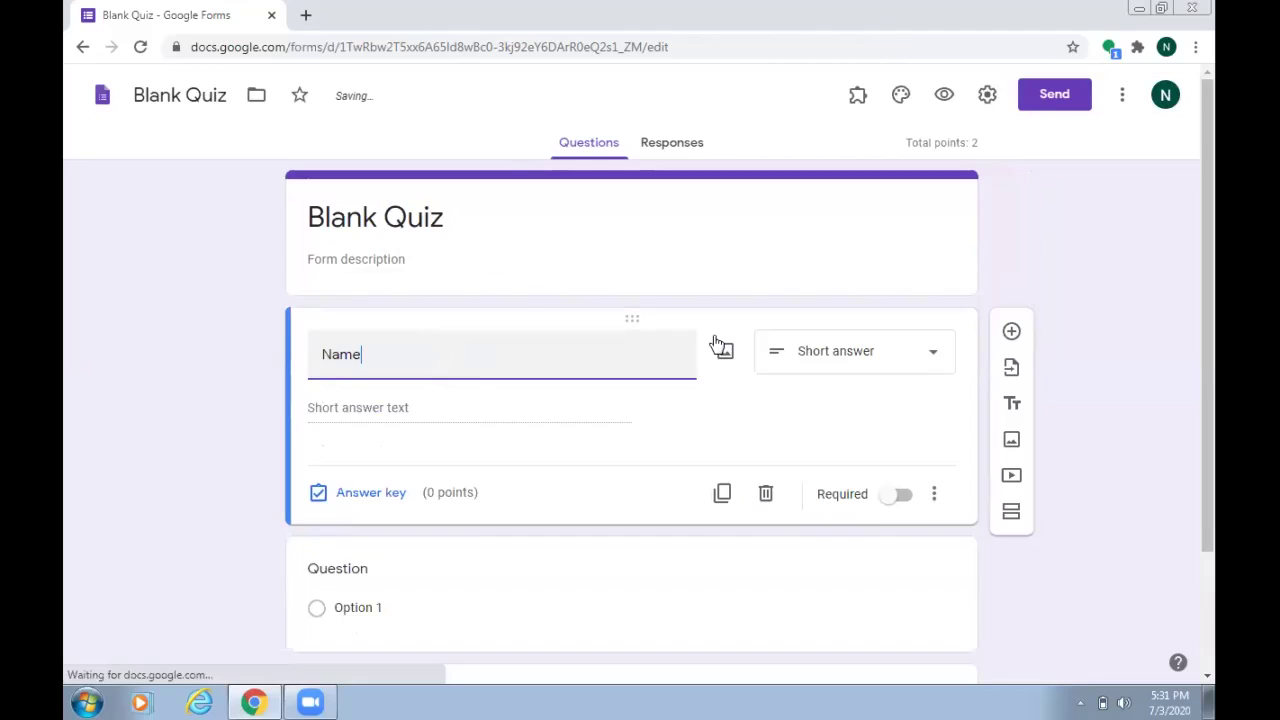
Try Dropdown as the answer type of the Name question and return it to Short answer
{"action": "left_click", "coordinate": [934, 357]}
{"action": "left_click", "coordinate": [931, 345]}
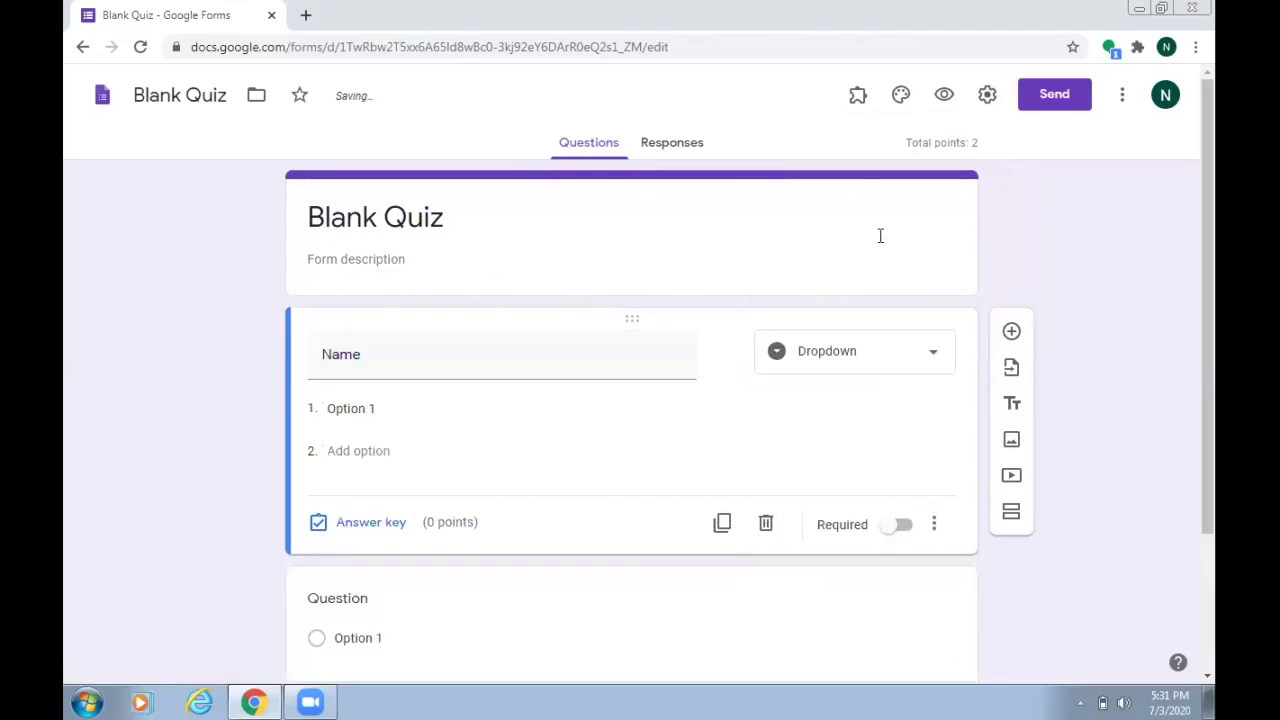
{"action": "left_click", "coordinate": [938, 362]}
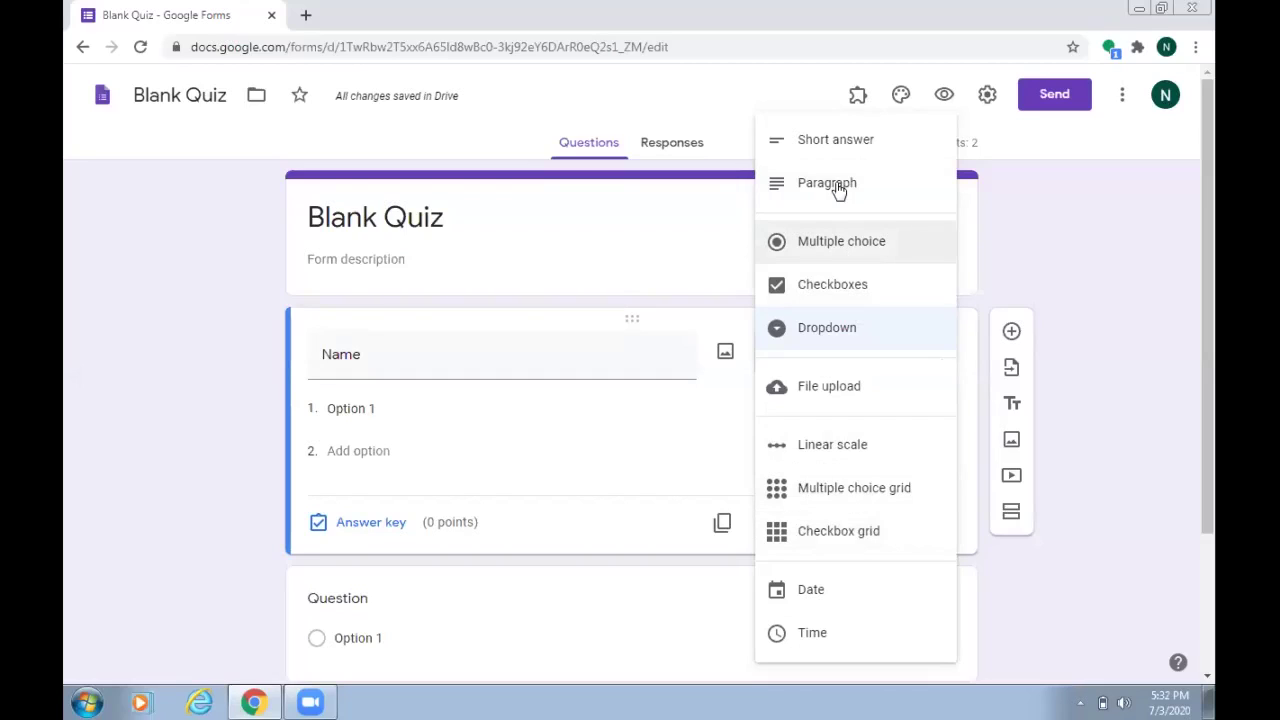
{"action": "left_click", "coordinate": [838, 146]}
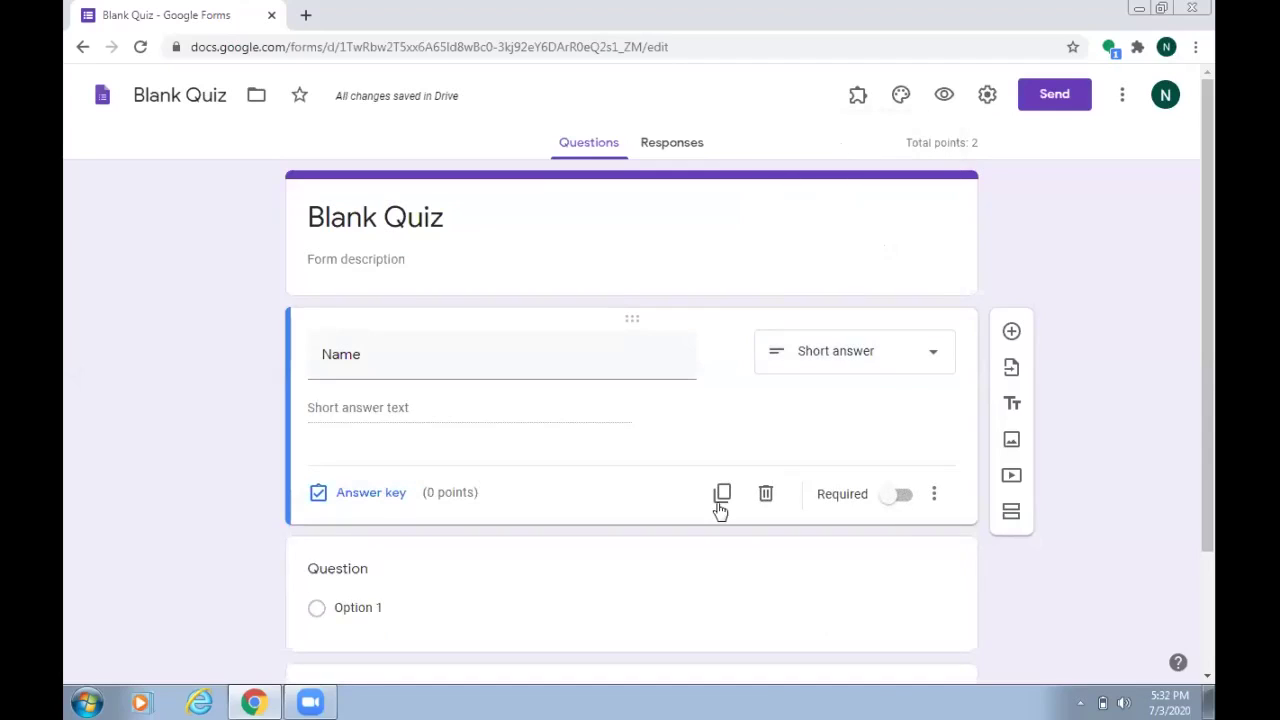
Try a sample correct answer in the Name question's answer key, remove it, and cancel adding answer feedback
{"action": "left_click", "coordinate": [377, 500]}
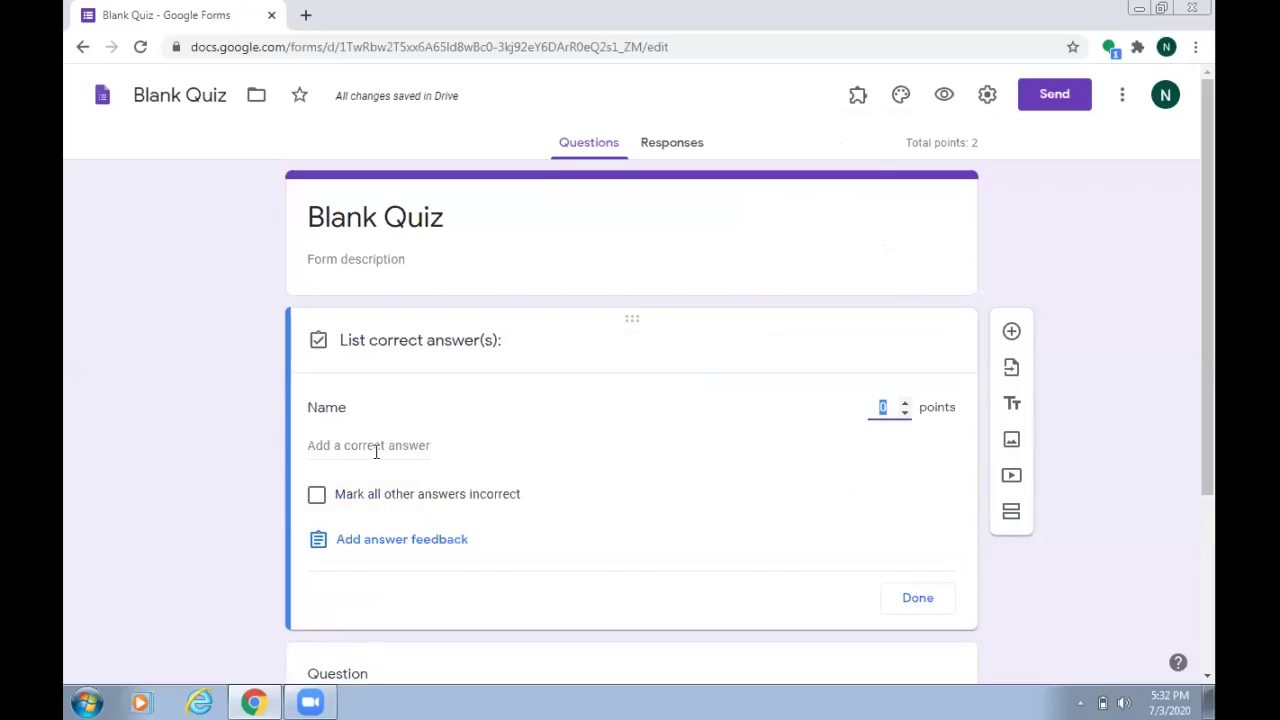
{"action": "left_click", "coordinate": [378, 456]}
{"action": "type", "text": "Nam"}
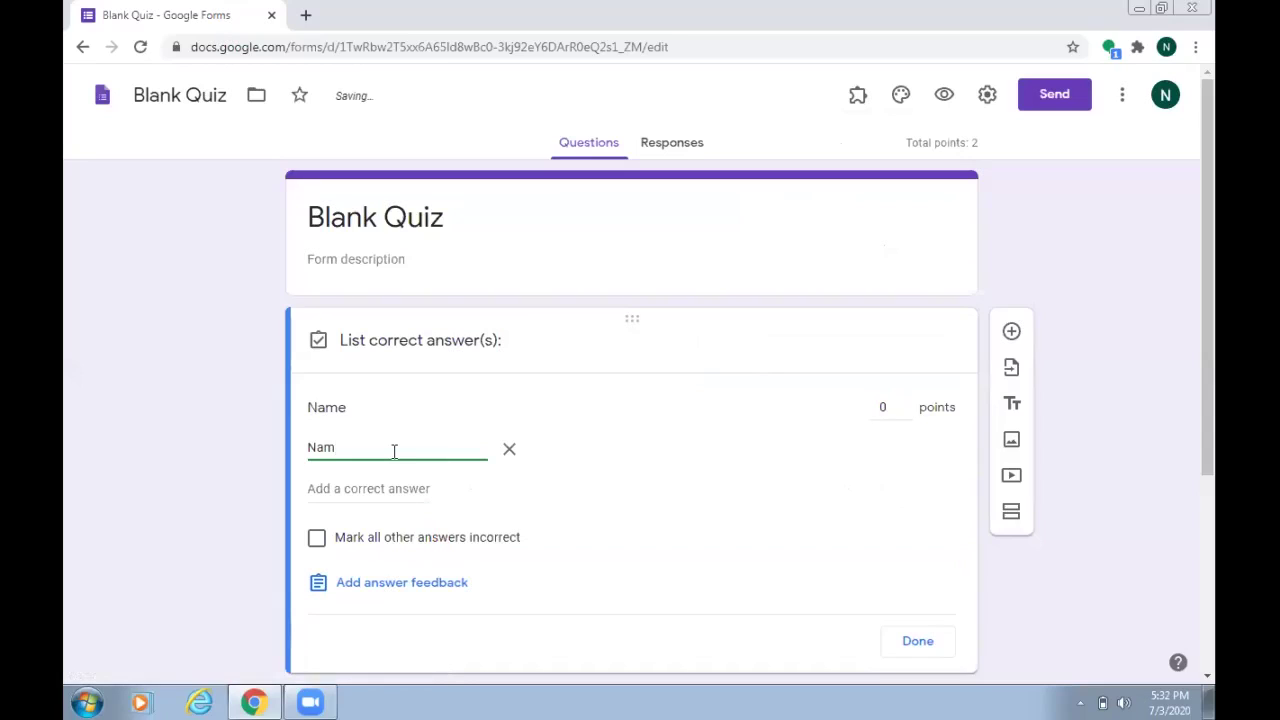
{"action": "left_click", "coordinate": [511, 452]}
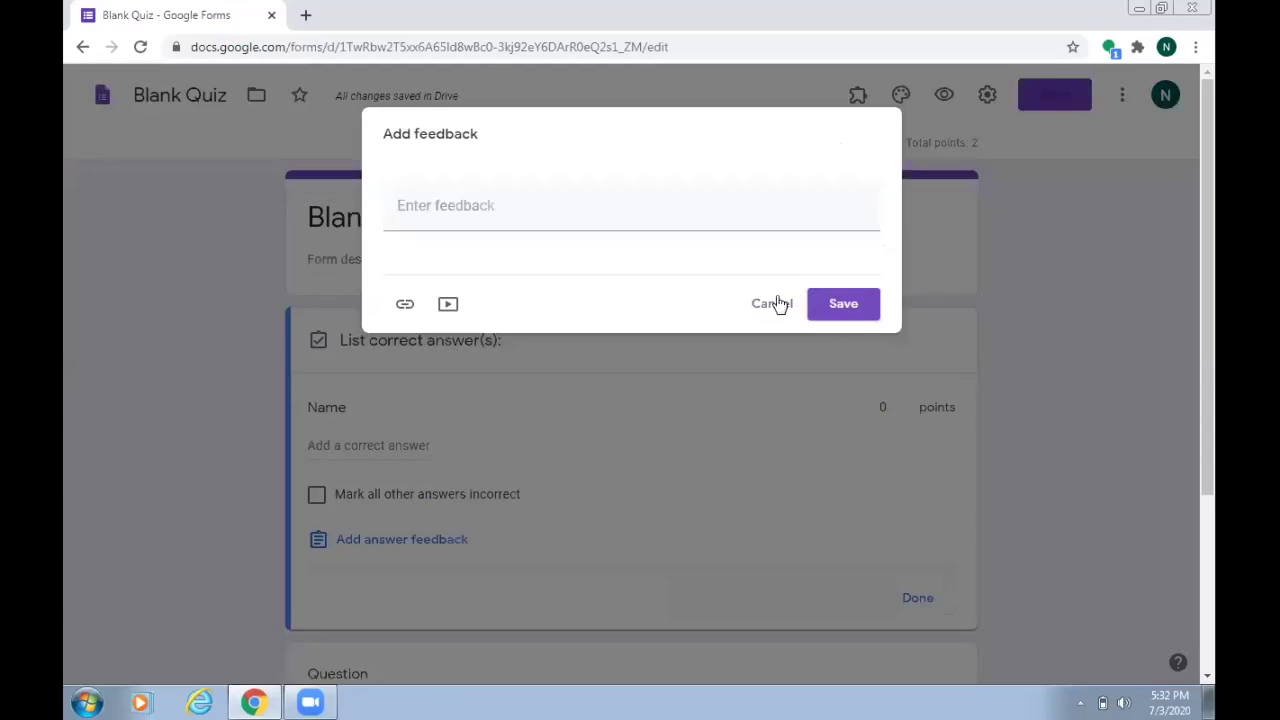
{"action": "left_click", "coordinate": [777, 303]}
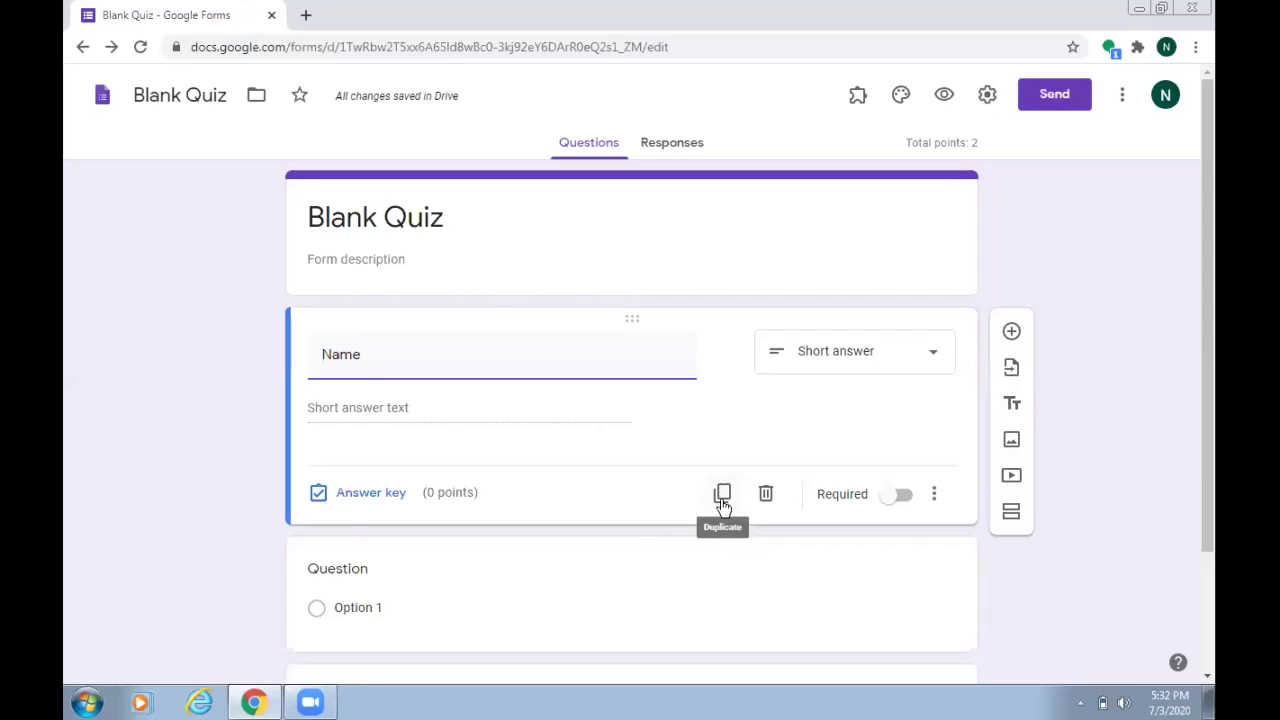
Duplicate the Name question and select the original question again
{"action": "left_click", "coordinate": [722, 500]}
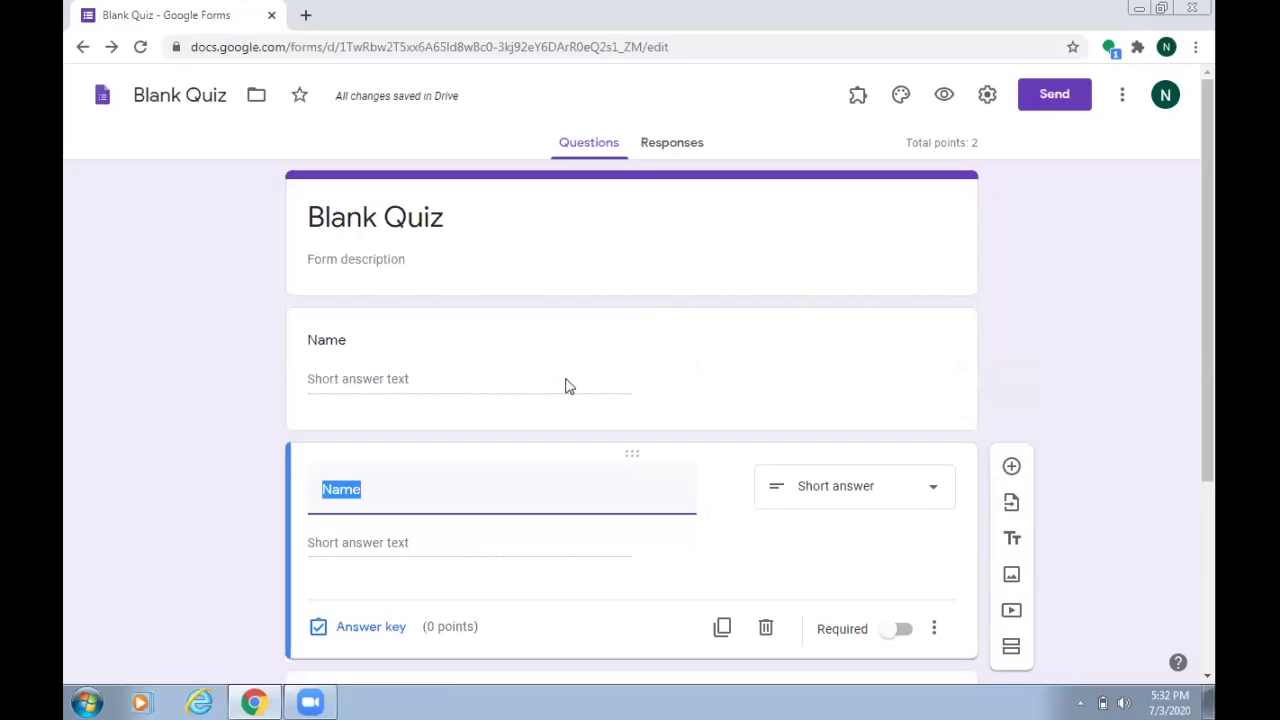
{"action": "left_click", "coordinate": [680, 380]}
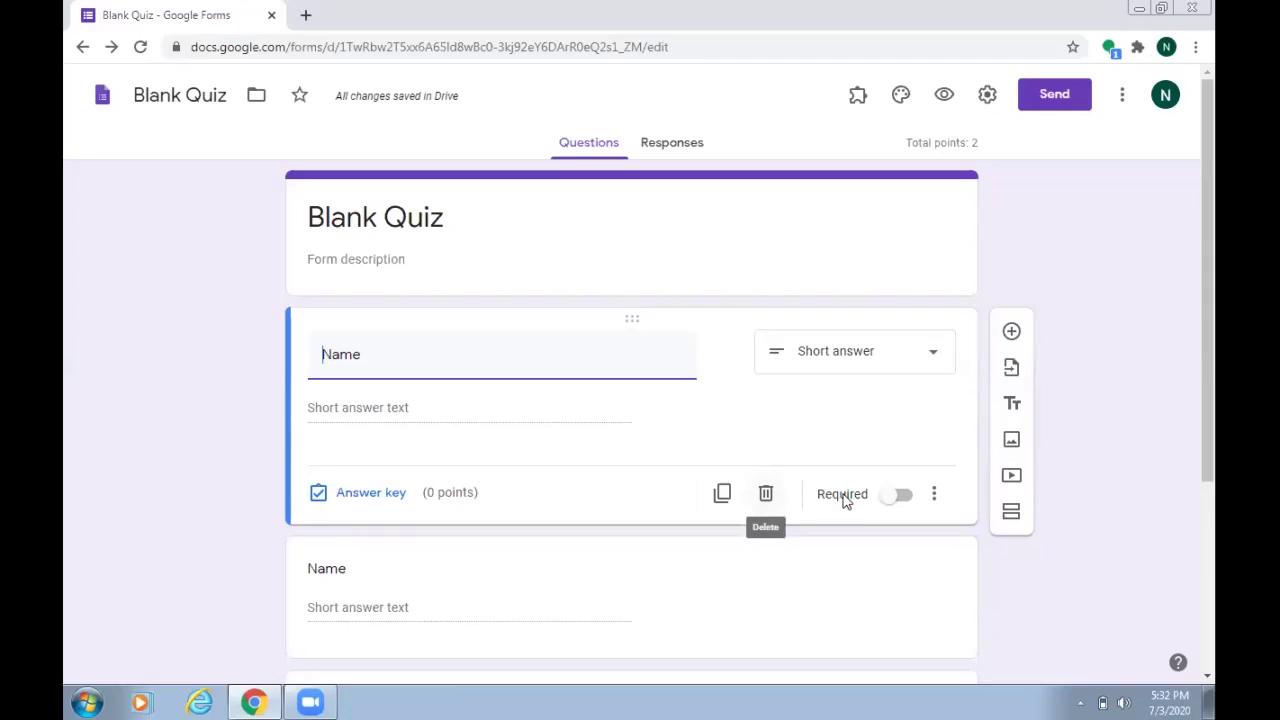
Make the first Name question required and check which additional options it can show
{"action": "left_click", "coordinate": [910, 502]}
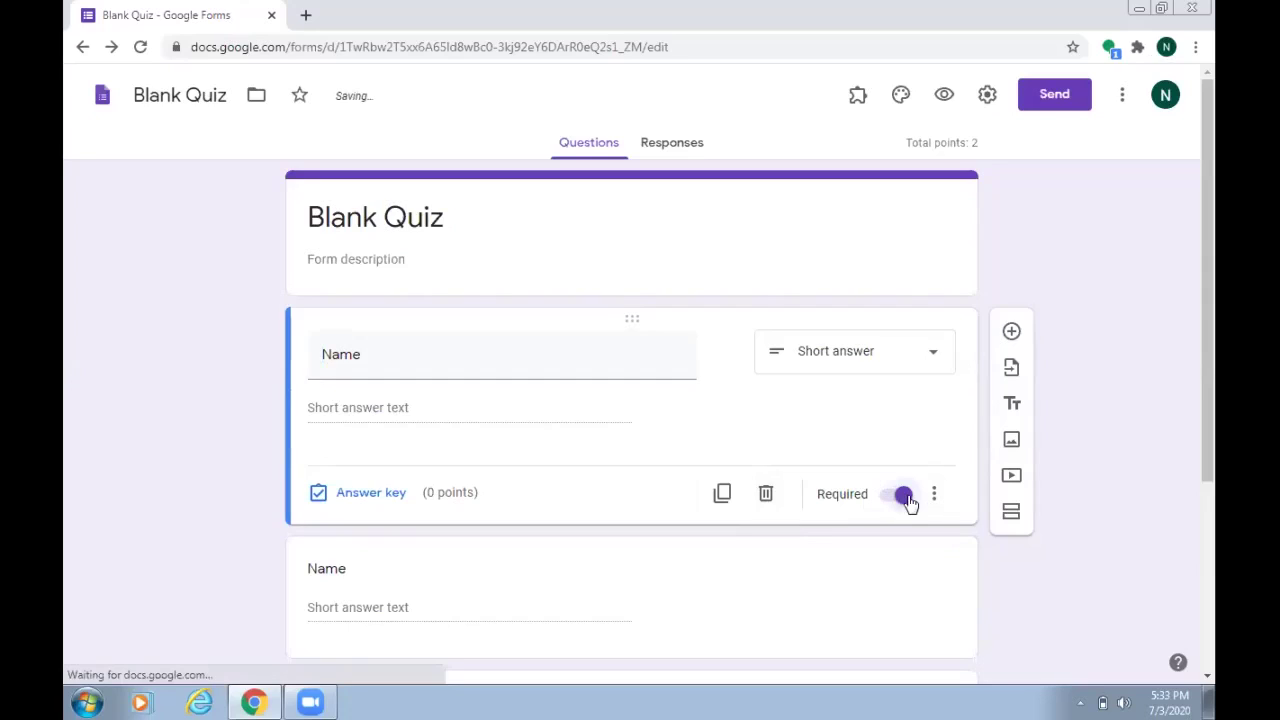
{"action": "left_click", "coordinate": [897, 501]}
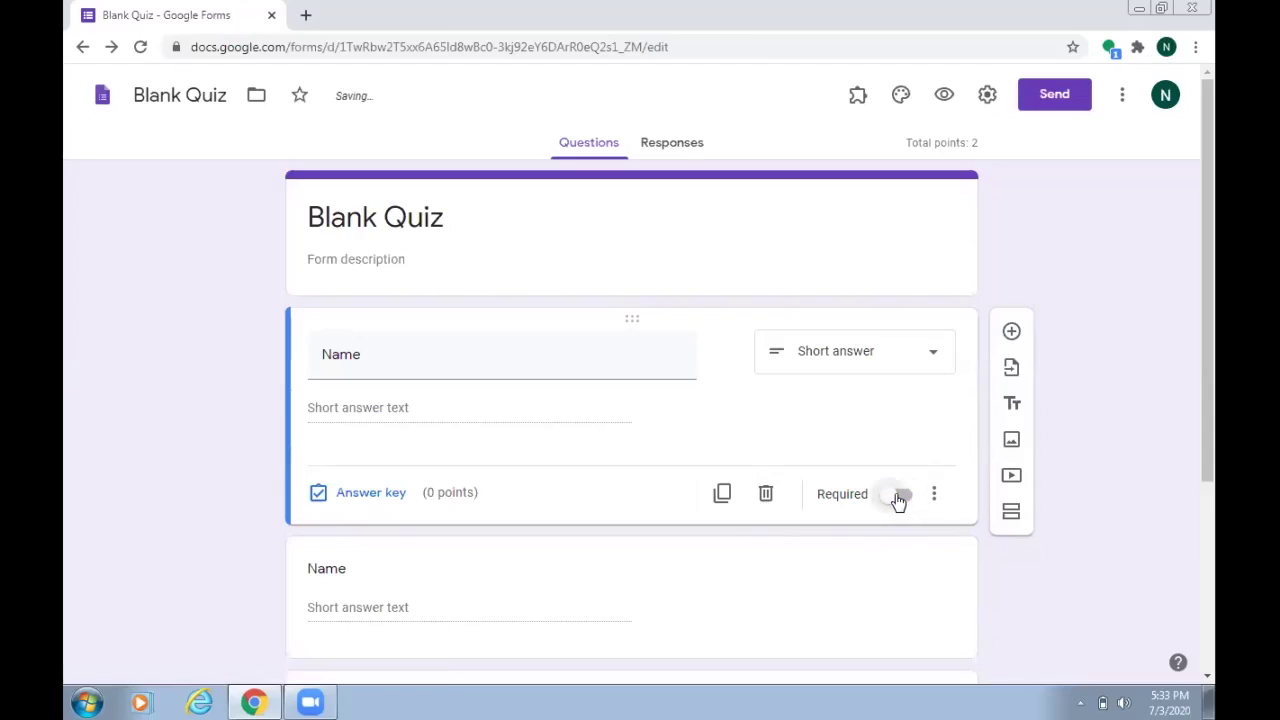
{"action": "left_click", "coordinate": [908, 501]}
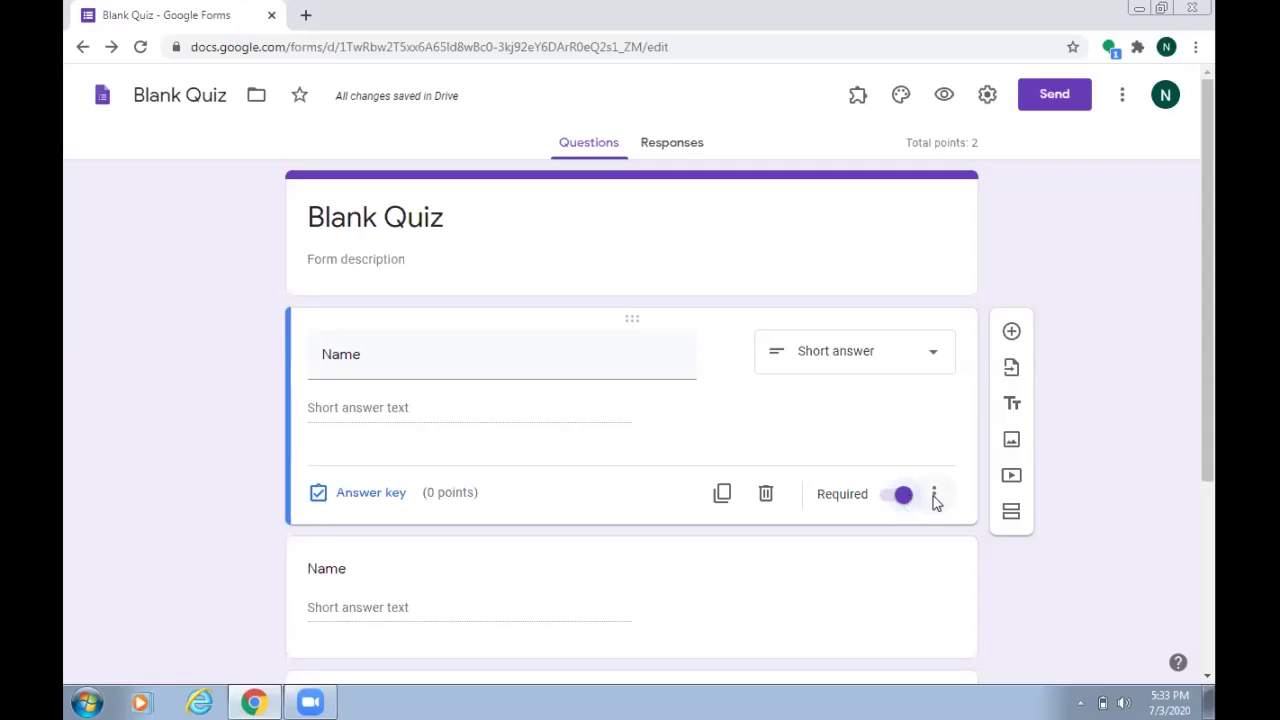
{"action": "left_click", "coordinate": [934, 494]}
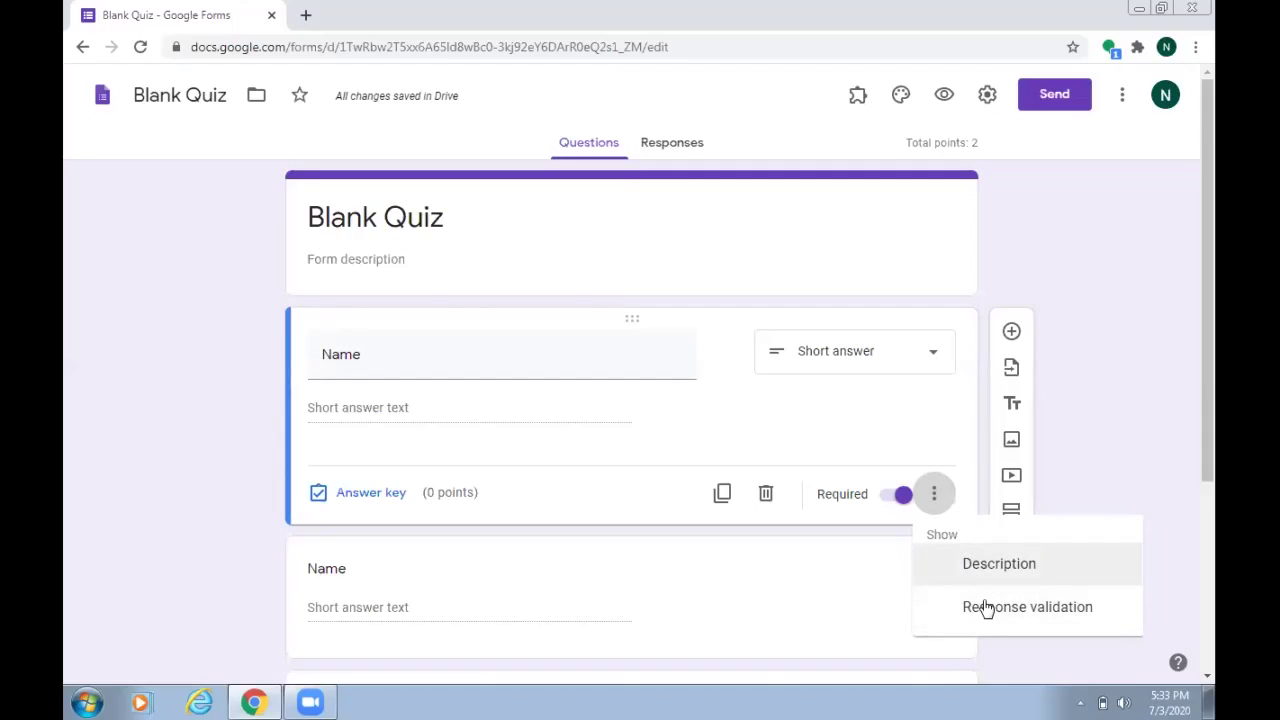
{"action": "left_click", "coordinate": [940, 497]}
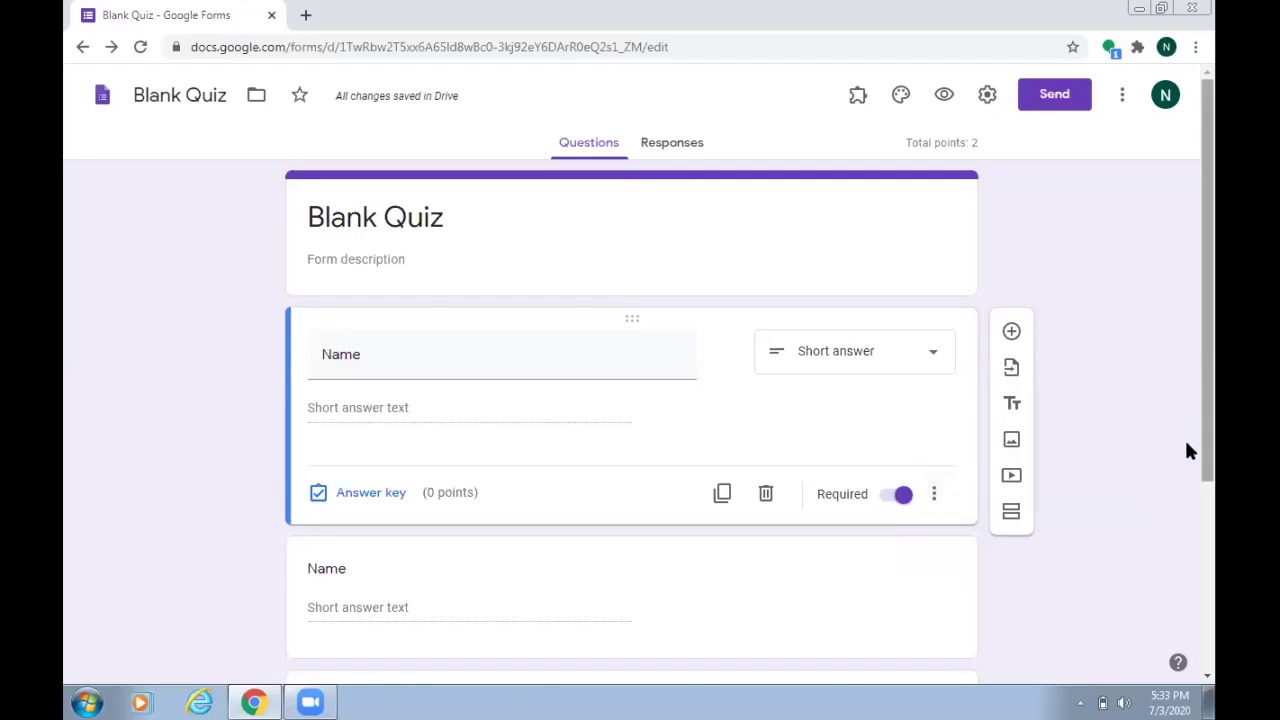
Change the duplicated Name question to Multiple choice and retitle it Grade and Div
{"action": "scroll", "coordinate": [951, 423], "scroll_direction": "down", "scroll_amount": 1}
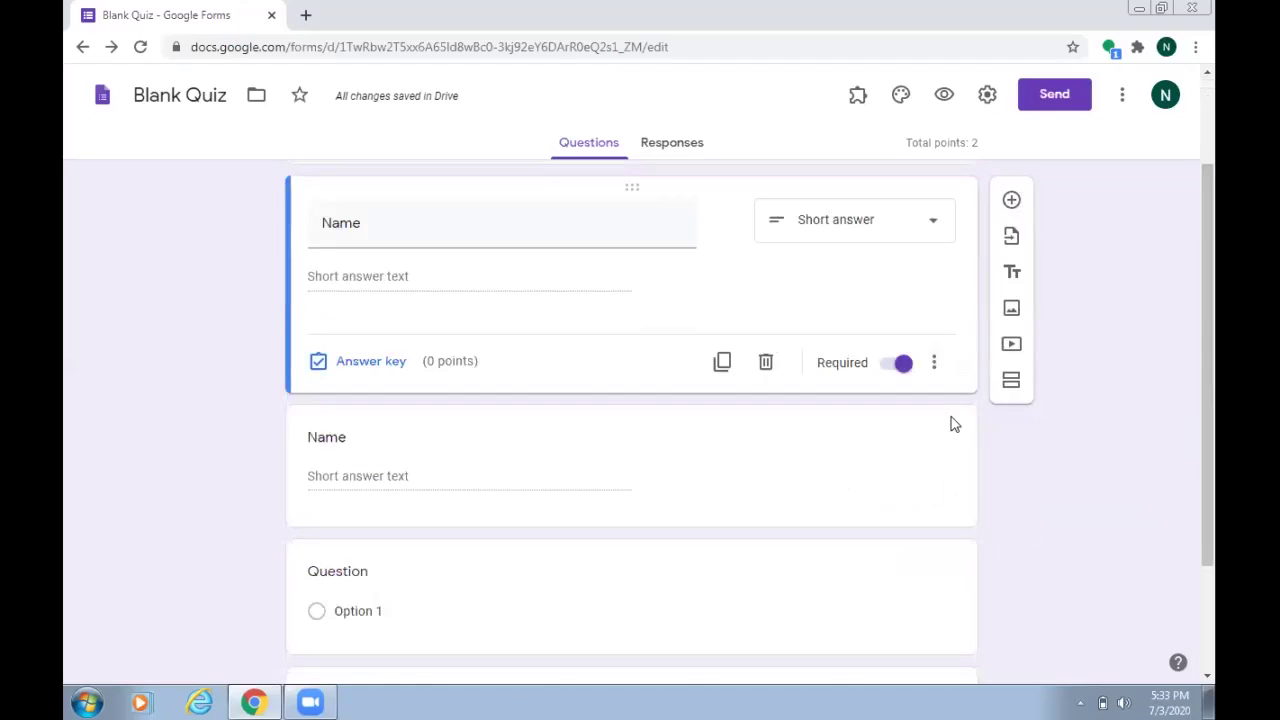
{"action": "left_click", "coordinate": [727, 455]}
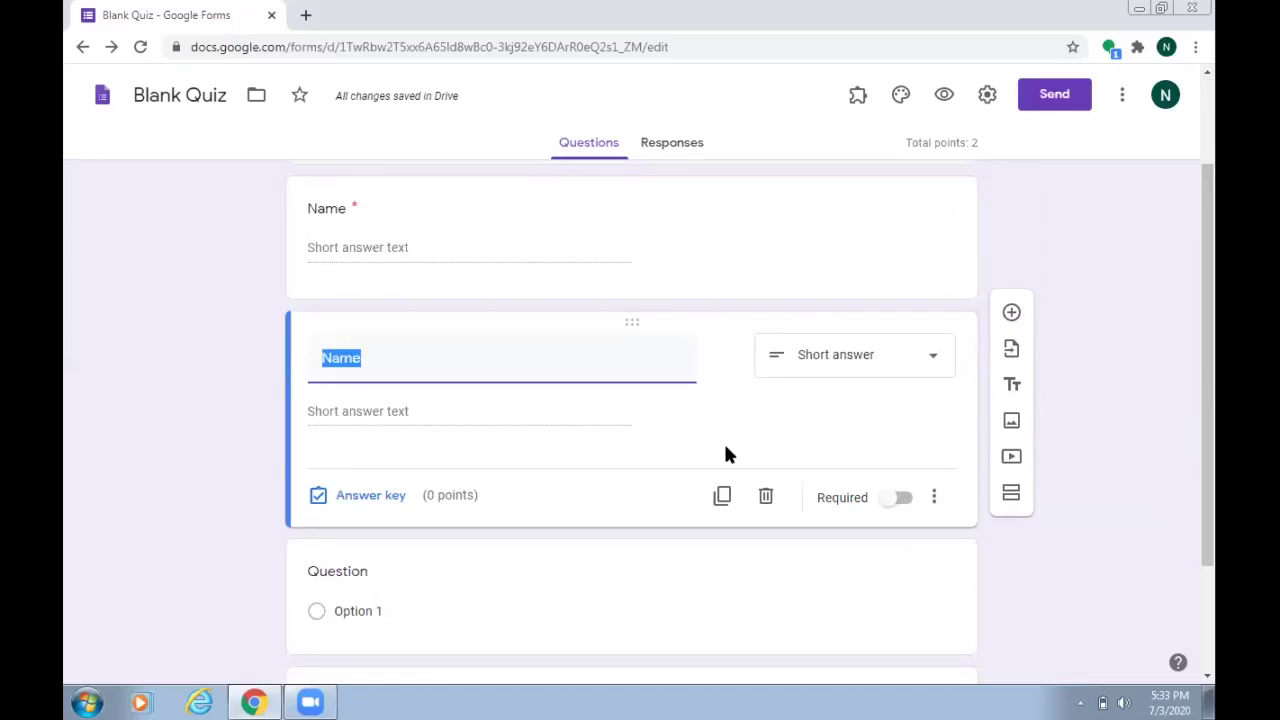
{"action": "left_click", "coordinate": [937, 363]}
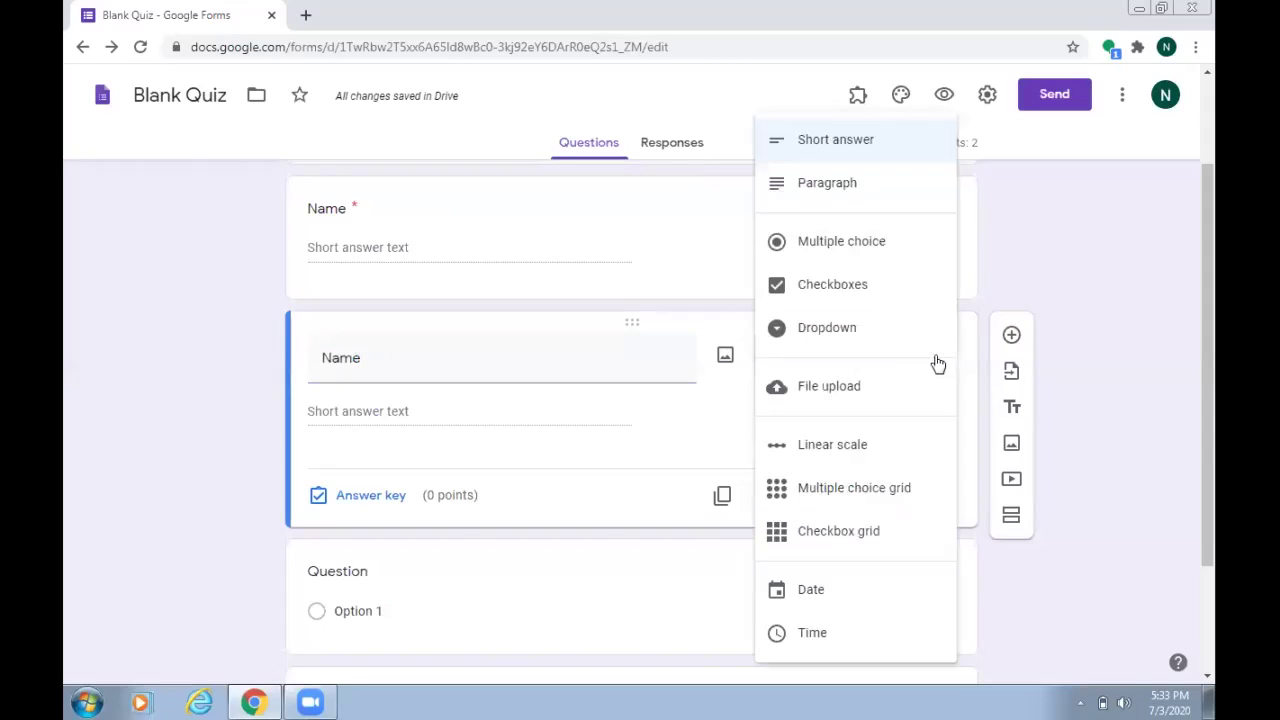
{"action": "left_click", "coordinate": [852, 254]}
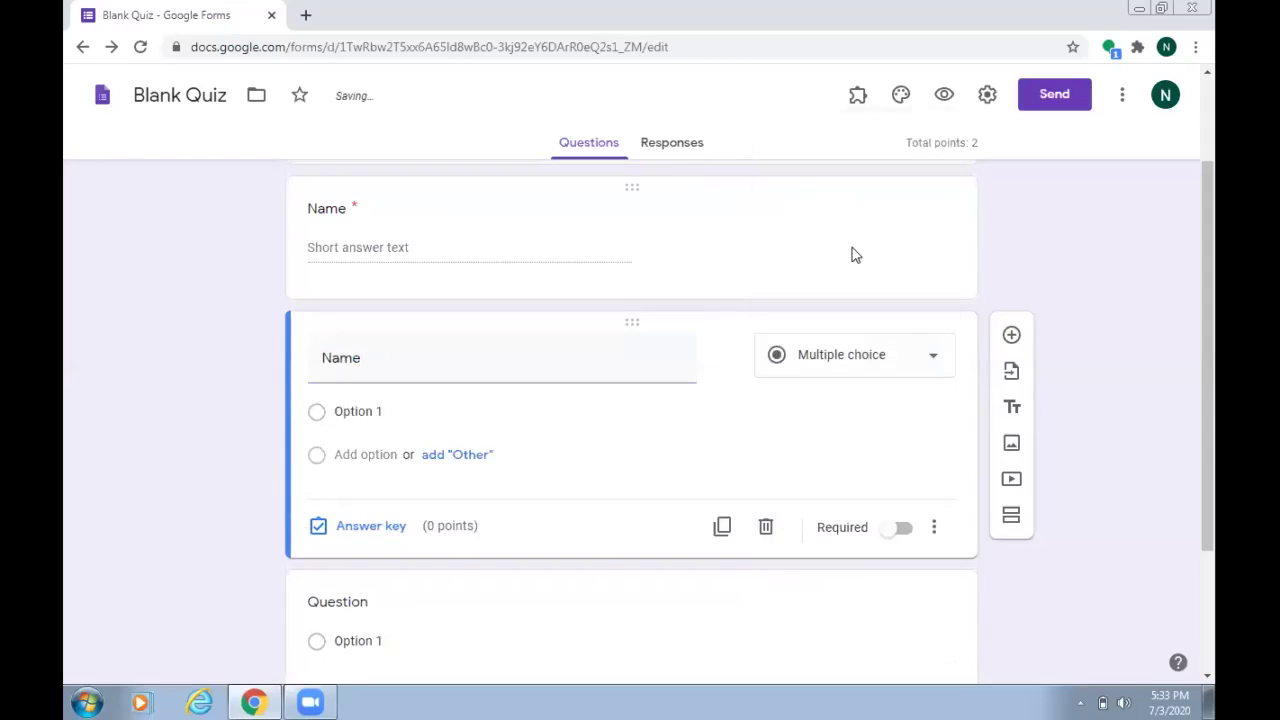
{"action": "double_click", "coordinate": [387, 363]}
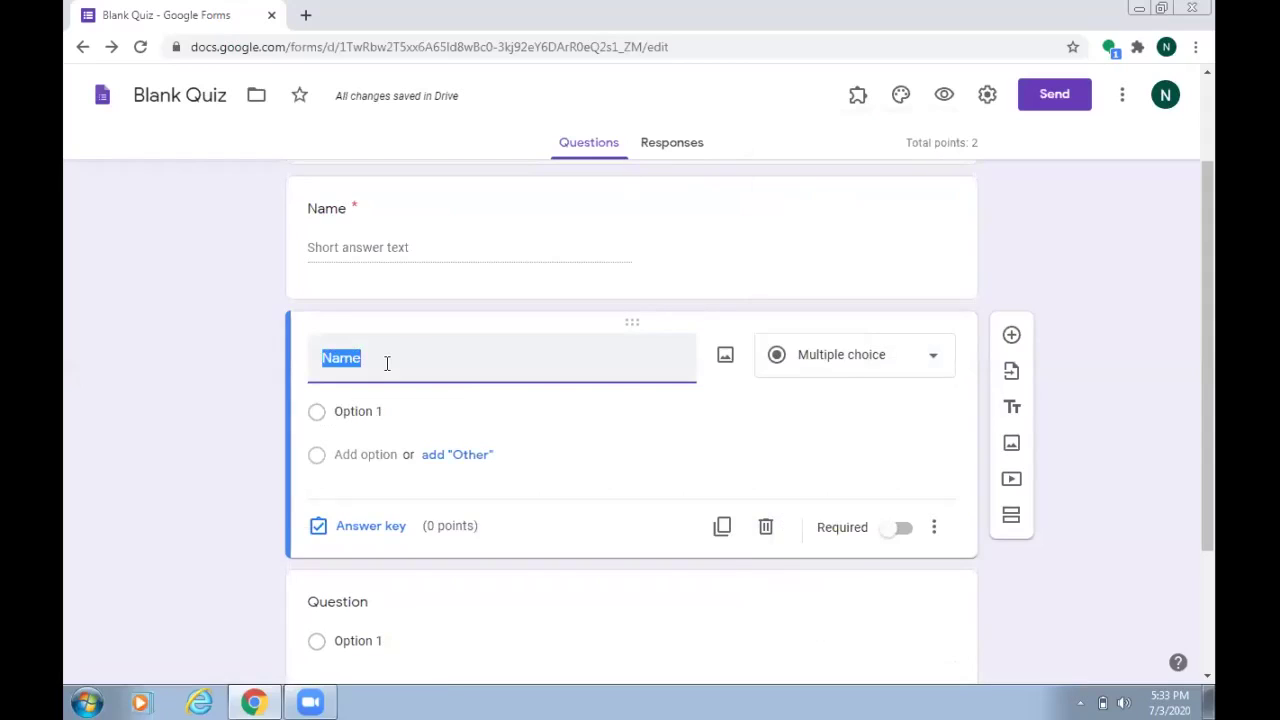
{"action": "type", "text": "Grade and Div"}
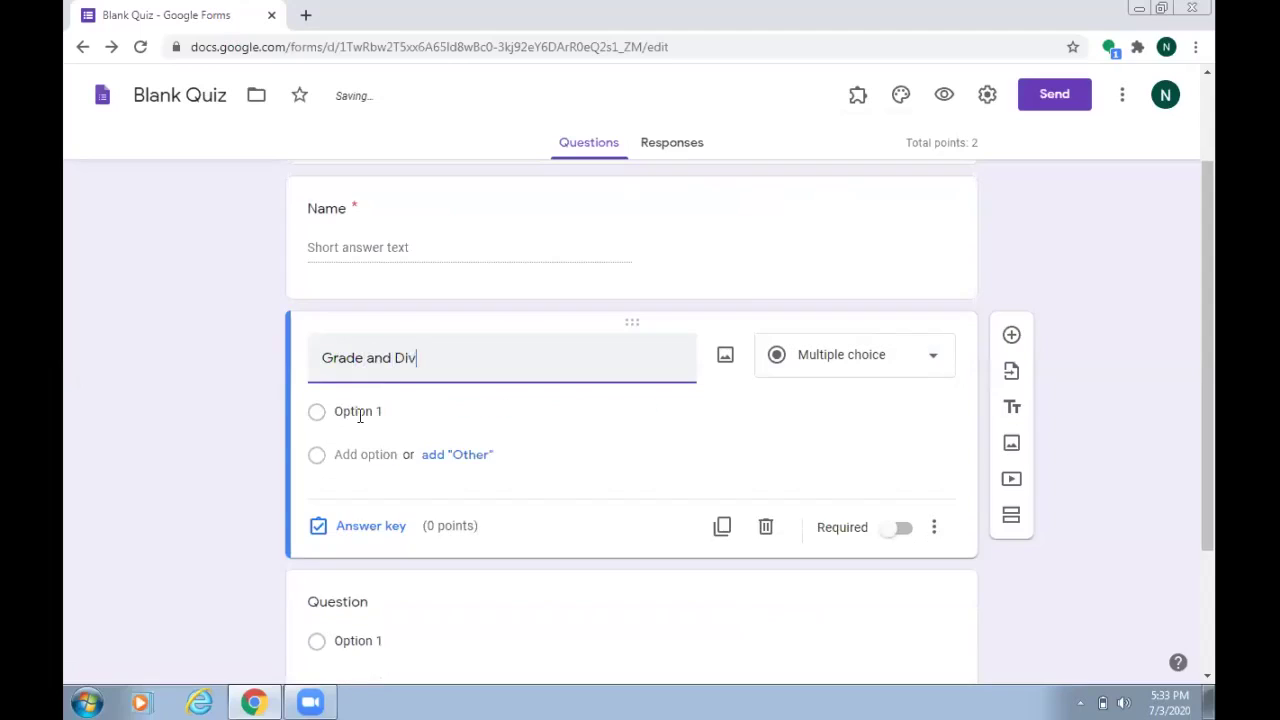
Enter 9 A and 9 B as the answer options of the Grade and Div question
{"action": "left_click", "coordinate": [360, 416]}
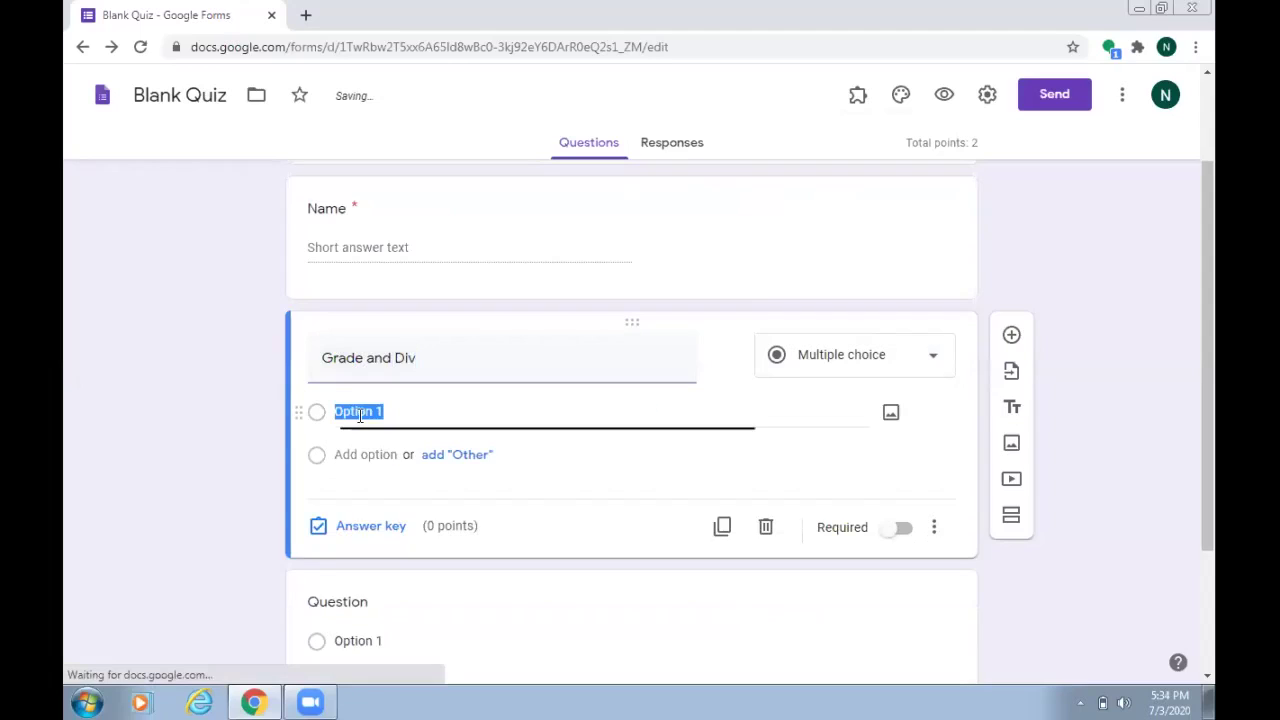
{"action": "type", "text": "9 A"}
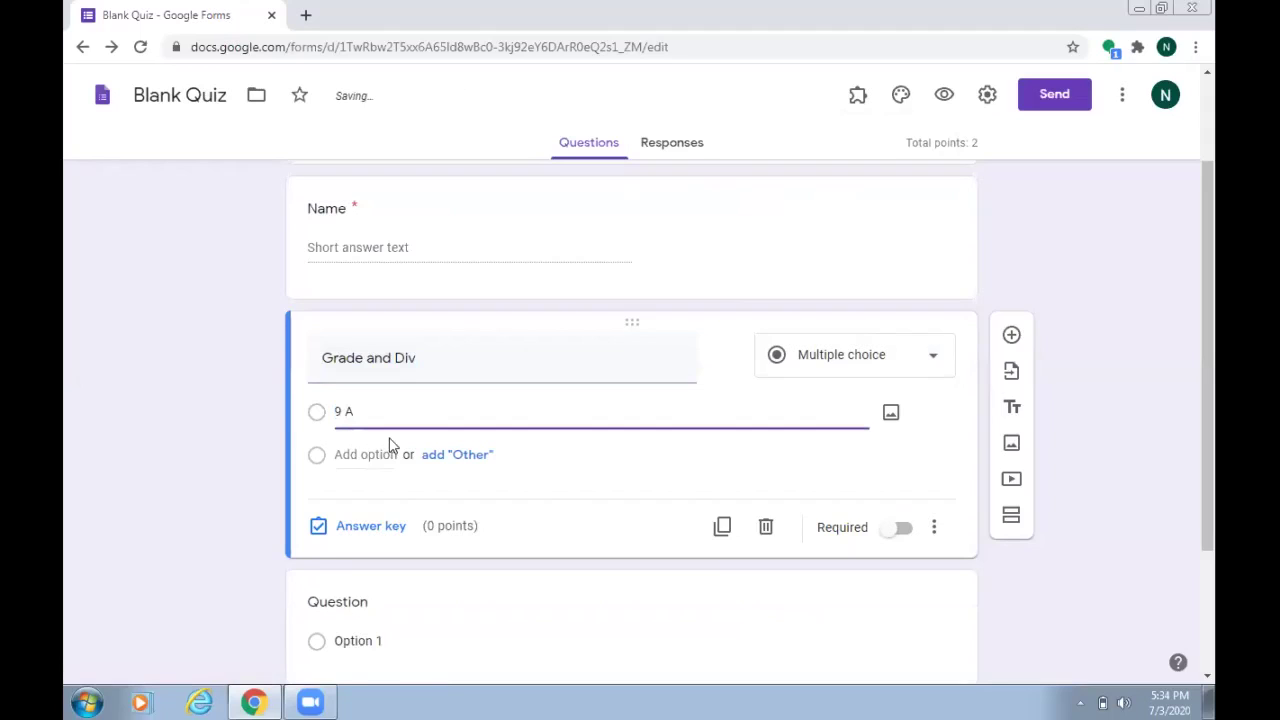
{"action": "key", "text": "Return"}
{"action": "type", "text": "9 B"}
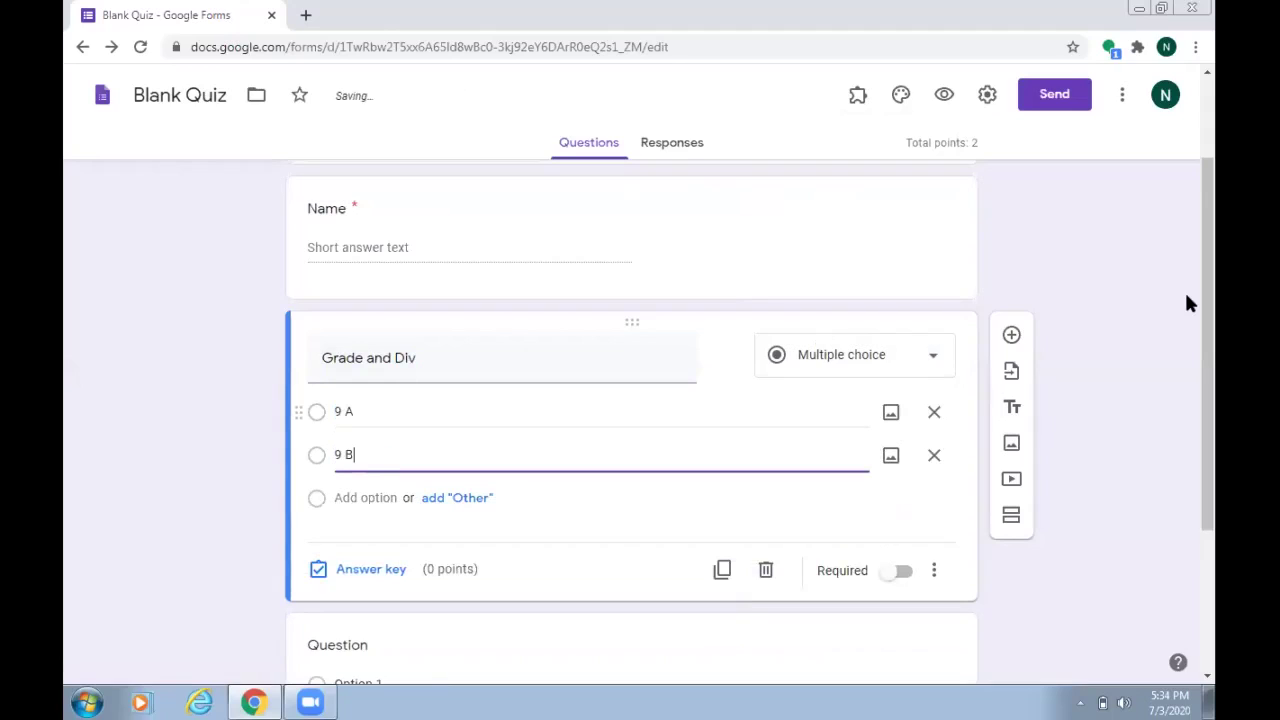
{"action": "scroll", "coordinate": [1187, 384], "scroll_direction": "down", "scroll_amount": 1}
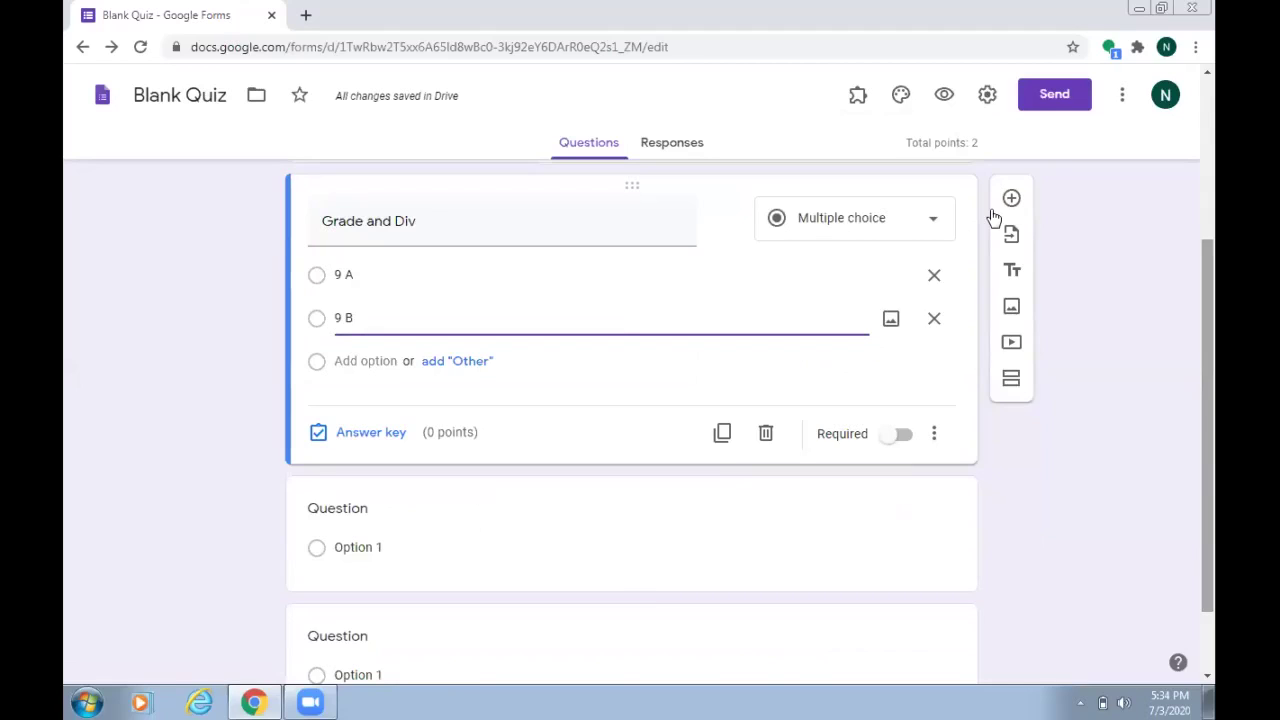
{"action": "left_click", "coordinate": [933, 222]}
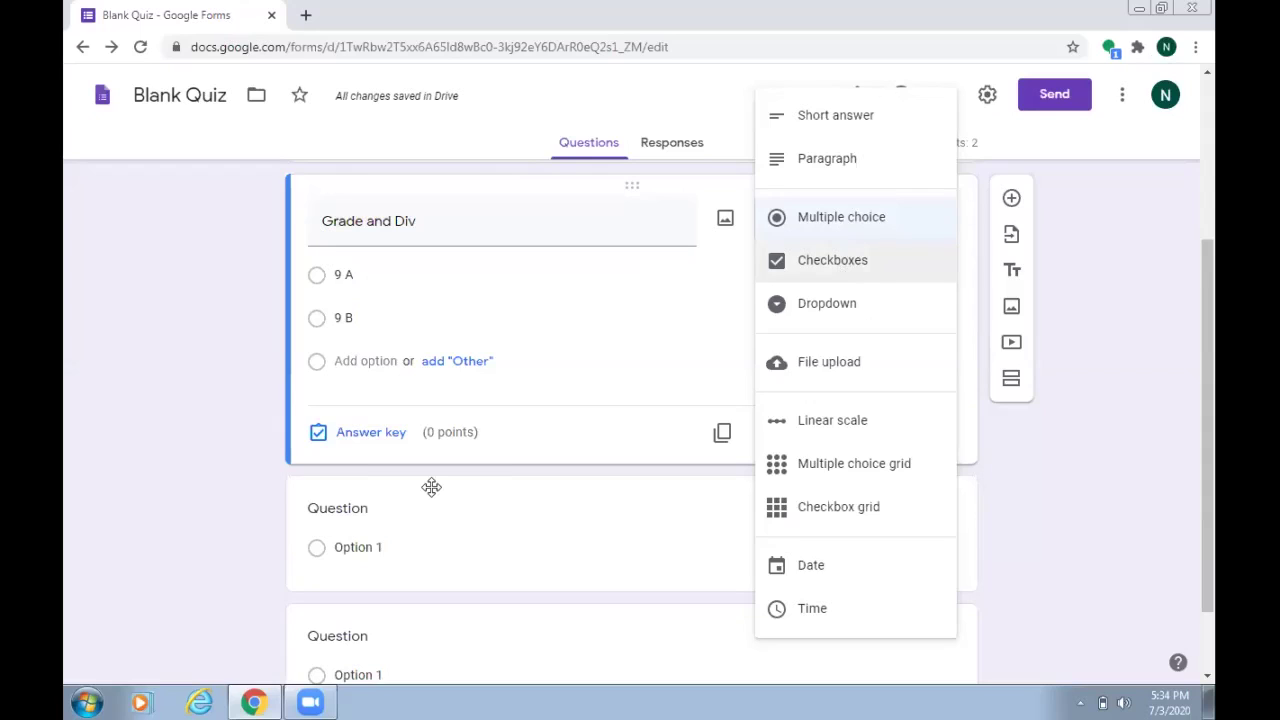
{"action": "key", "text": "Down"}
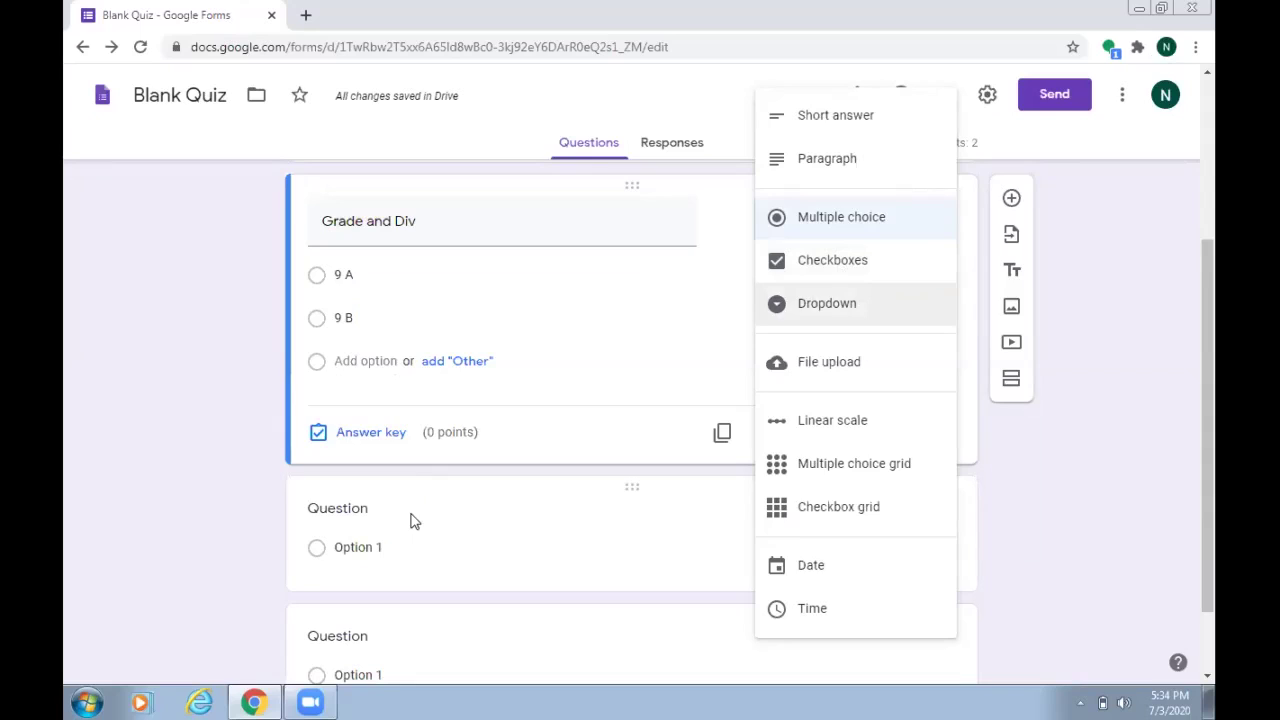
Title the question below Grade and Div "MS office tools are_____"
{"action": "left_click", "coordinate": [409, 520]}
{"action": "type", "text": "MS o"}
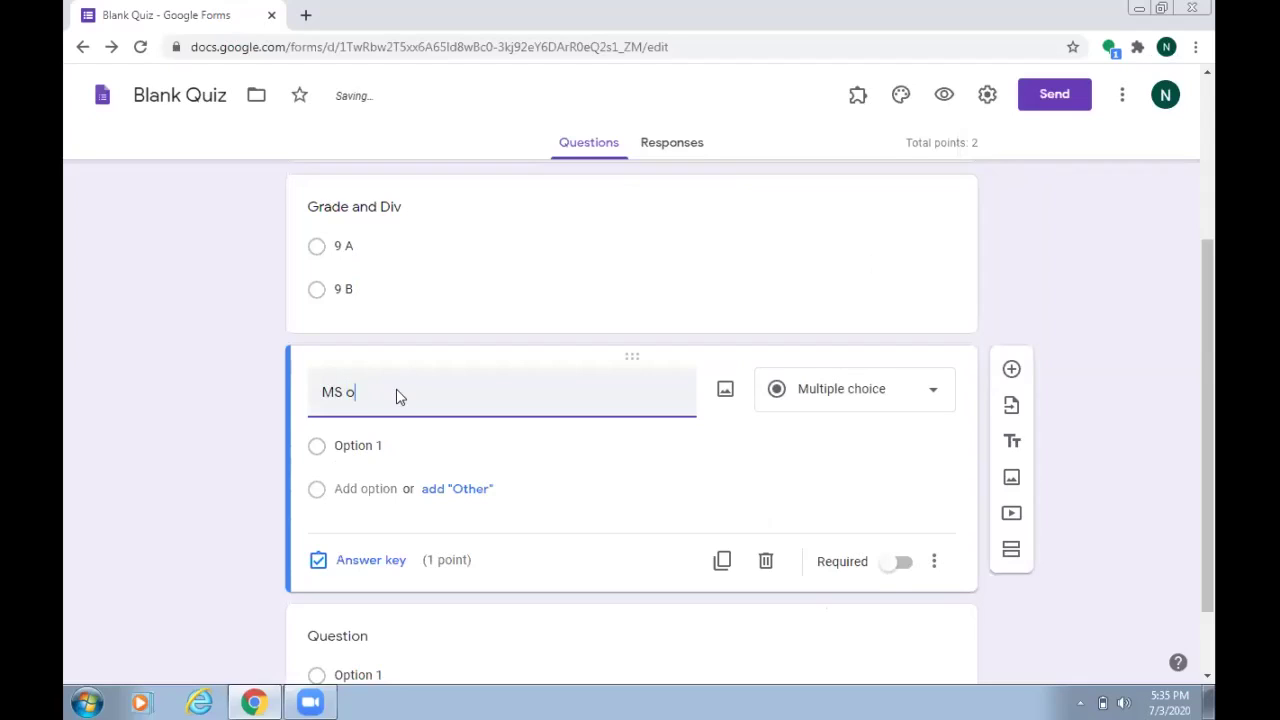
{"action": "type", "text": "ffice tools are _____"}
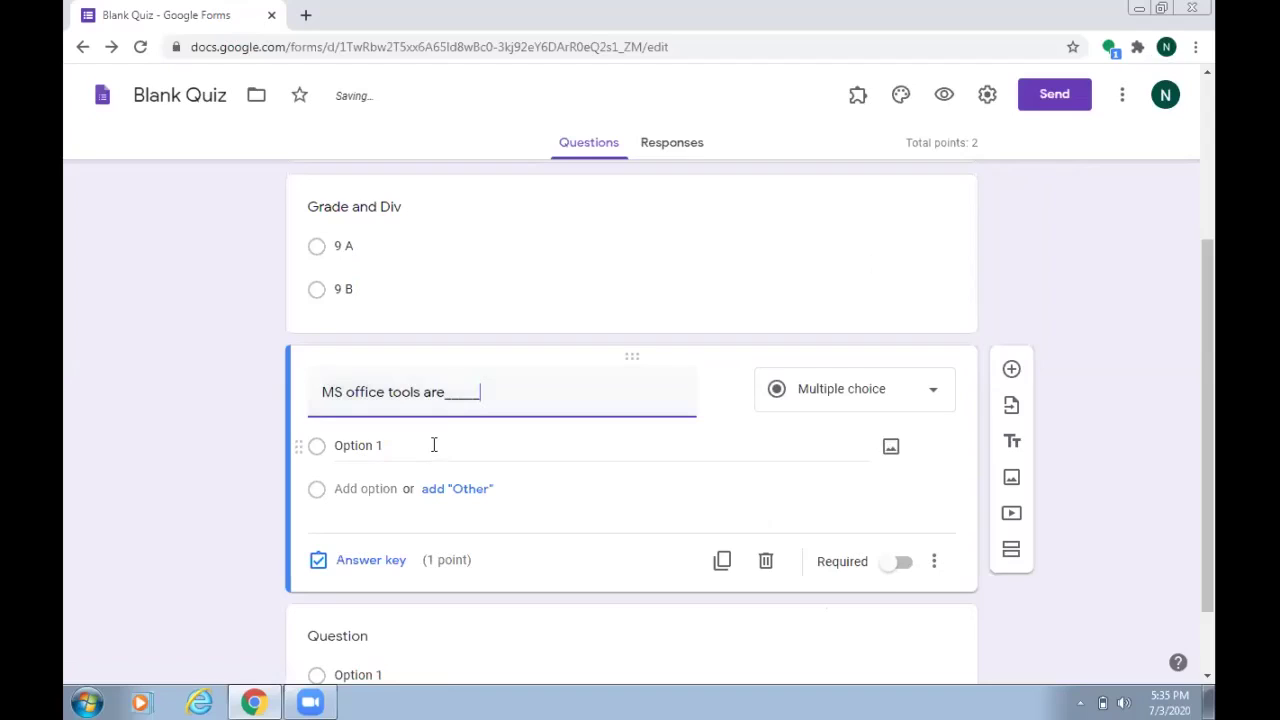
Try marking Option 1 as the correct answer of the MS office tools question, clear it, and leave the answer key
{"action": "left_click", "coordinate": [371, 561]}
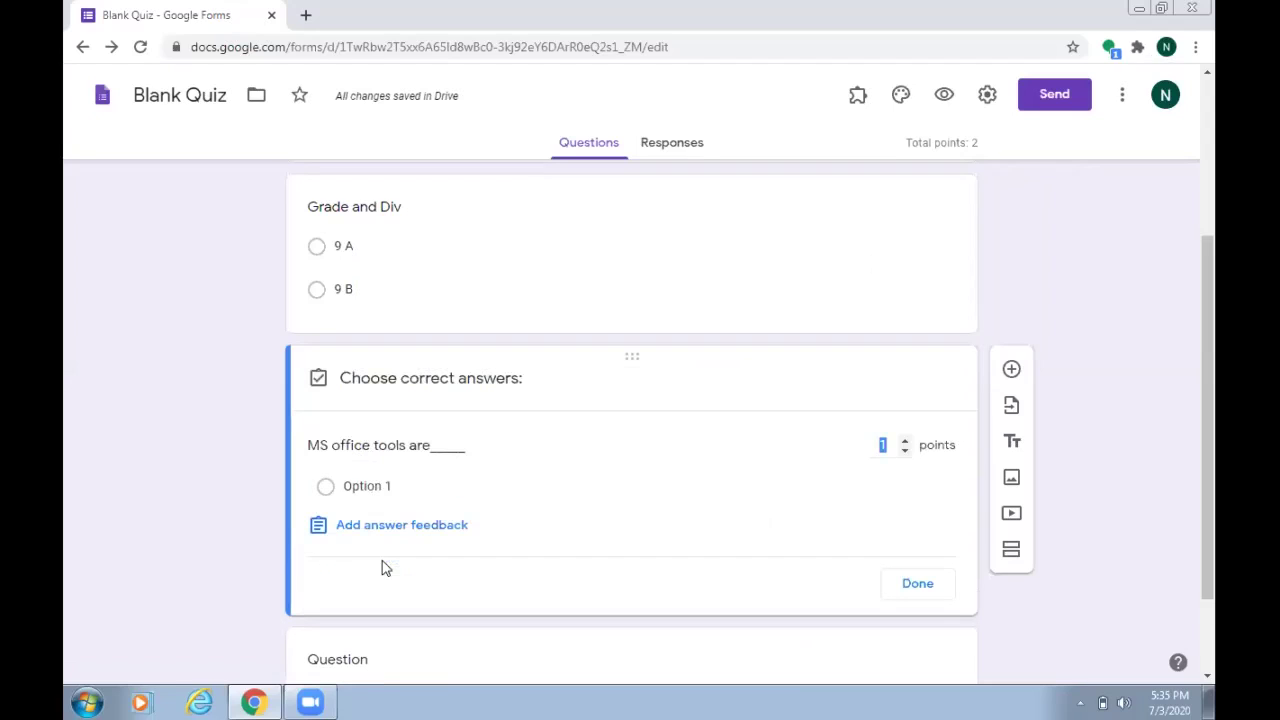
{"action": "left_click", "coordinate": [372, 490]}
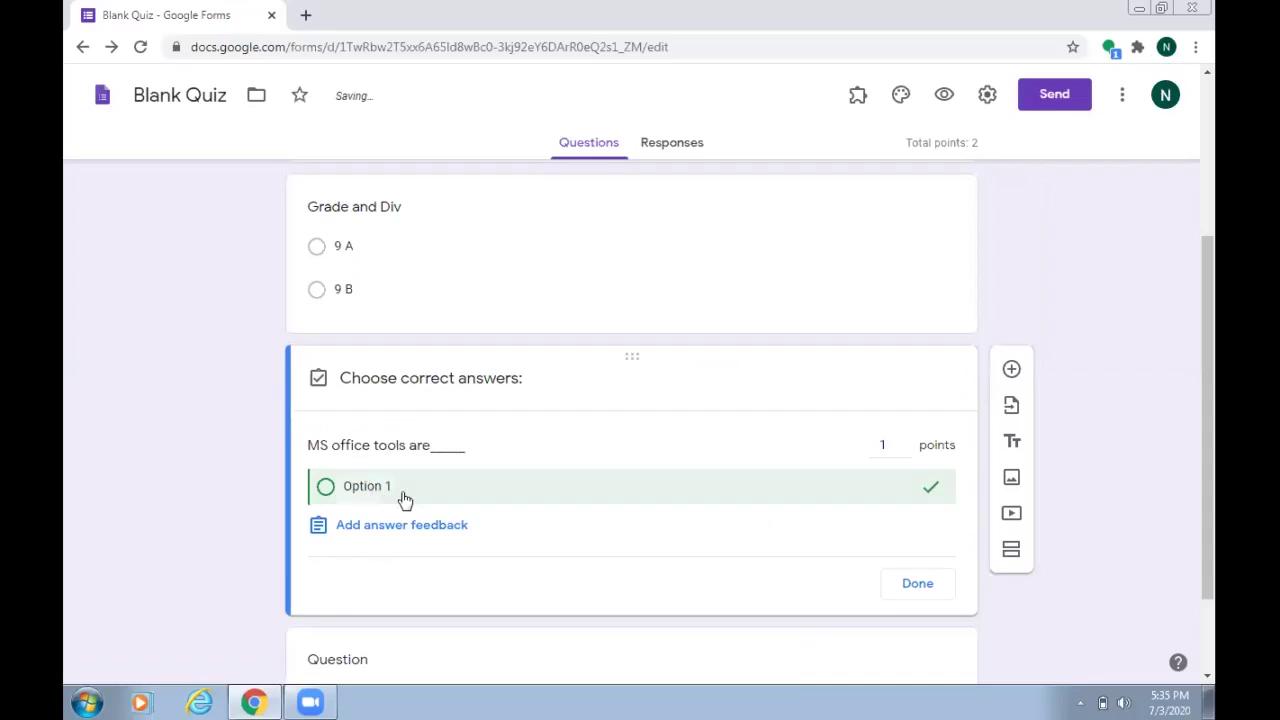
{"action": "left_click", "coordinate": [408, 497]}
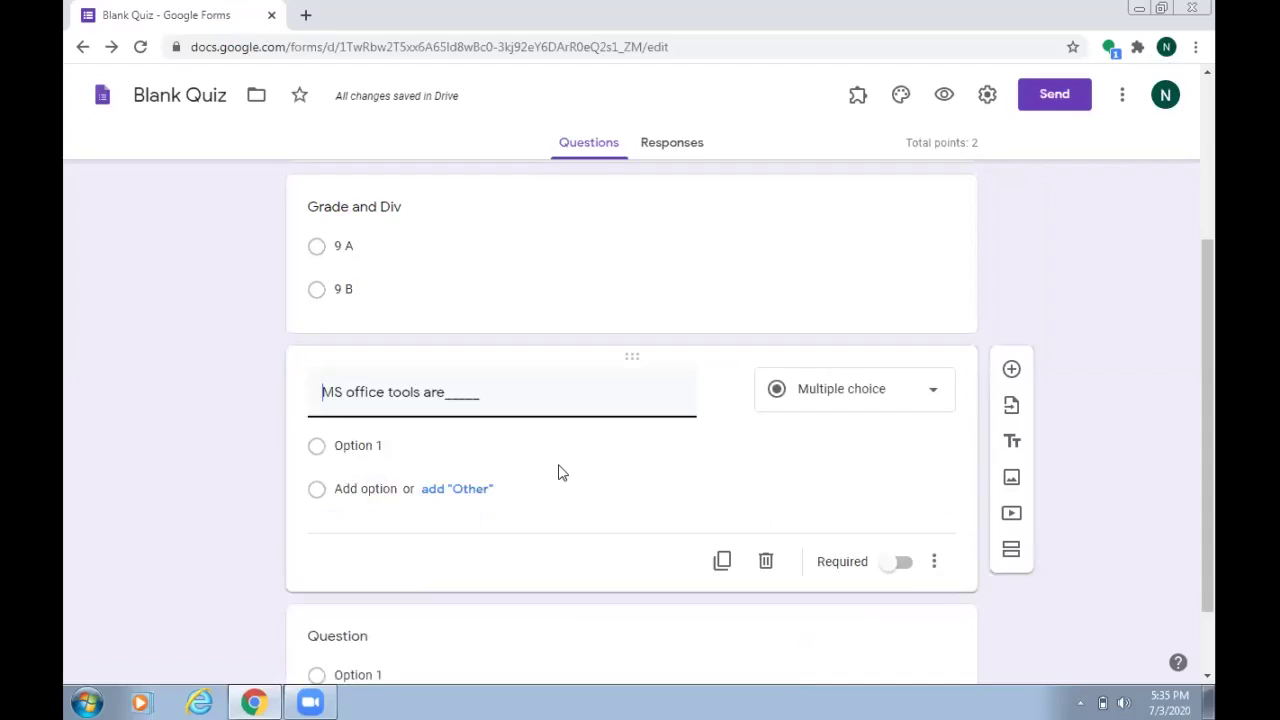
Name the first answer option of the MS office tools question Excel
{"action": "left_click", "coordinate": [382, 447]}
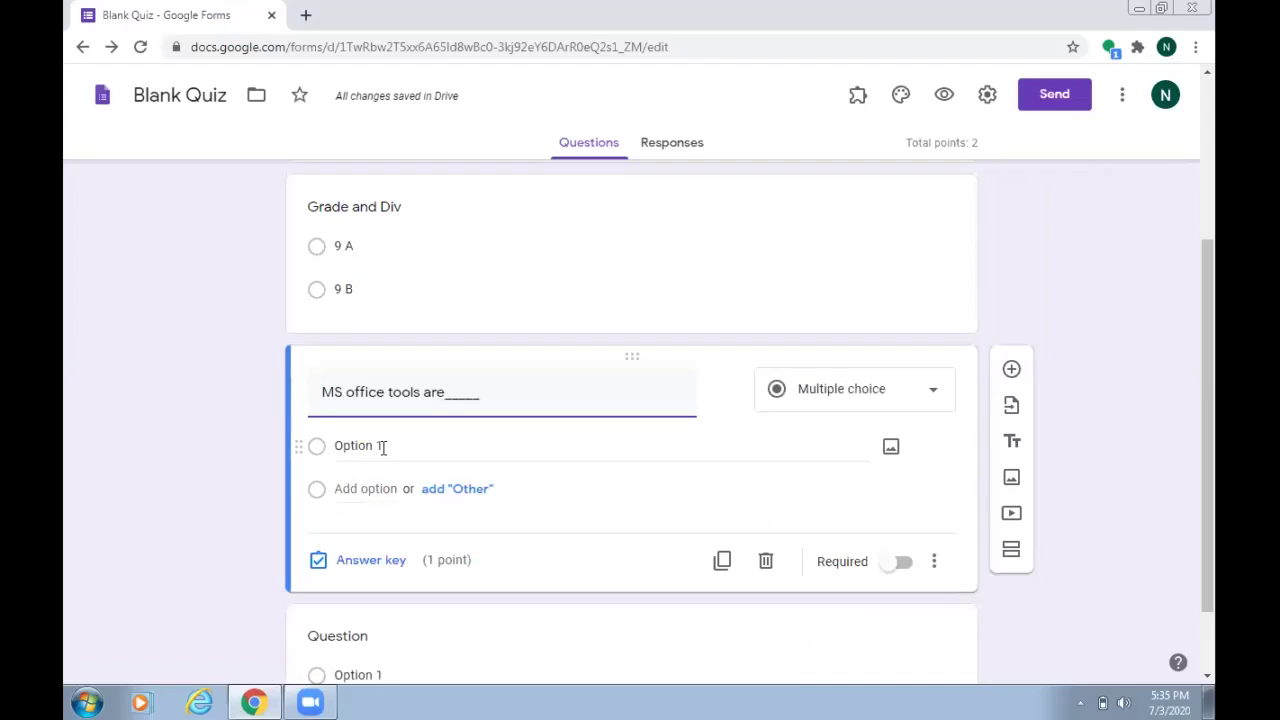
{"action": "type", "text": "Word"}
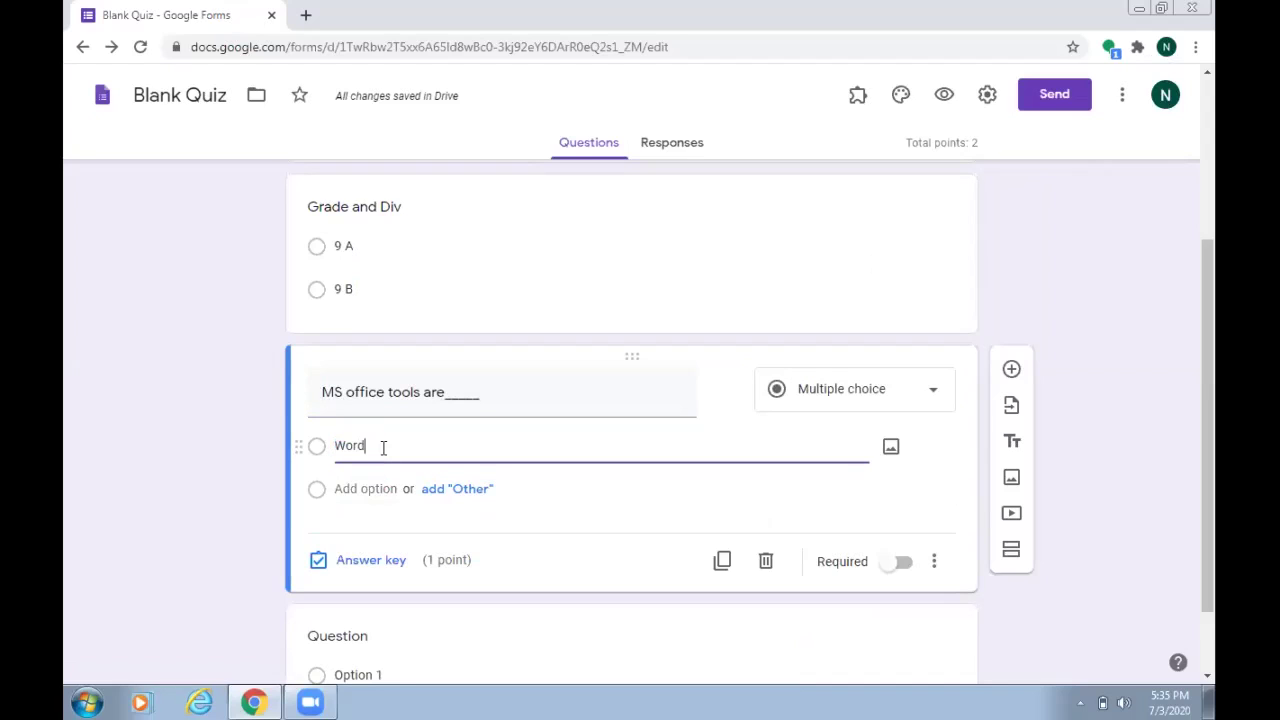
{"action": "key", "text": "Return"}
{"action": "type", "text": "E"}
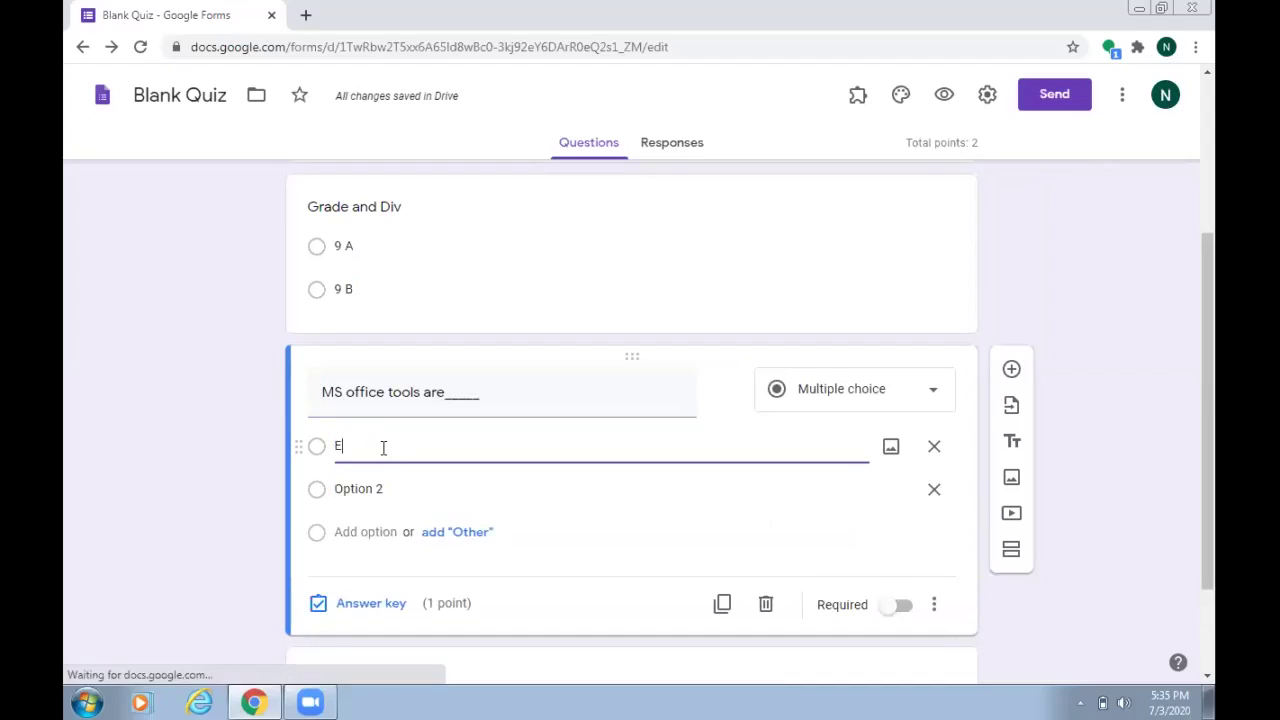
{"action": "type", "text": "xcel"}
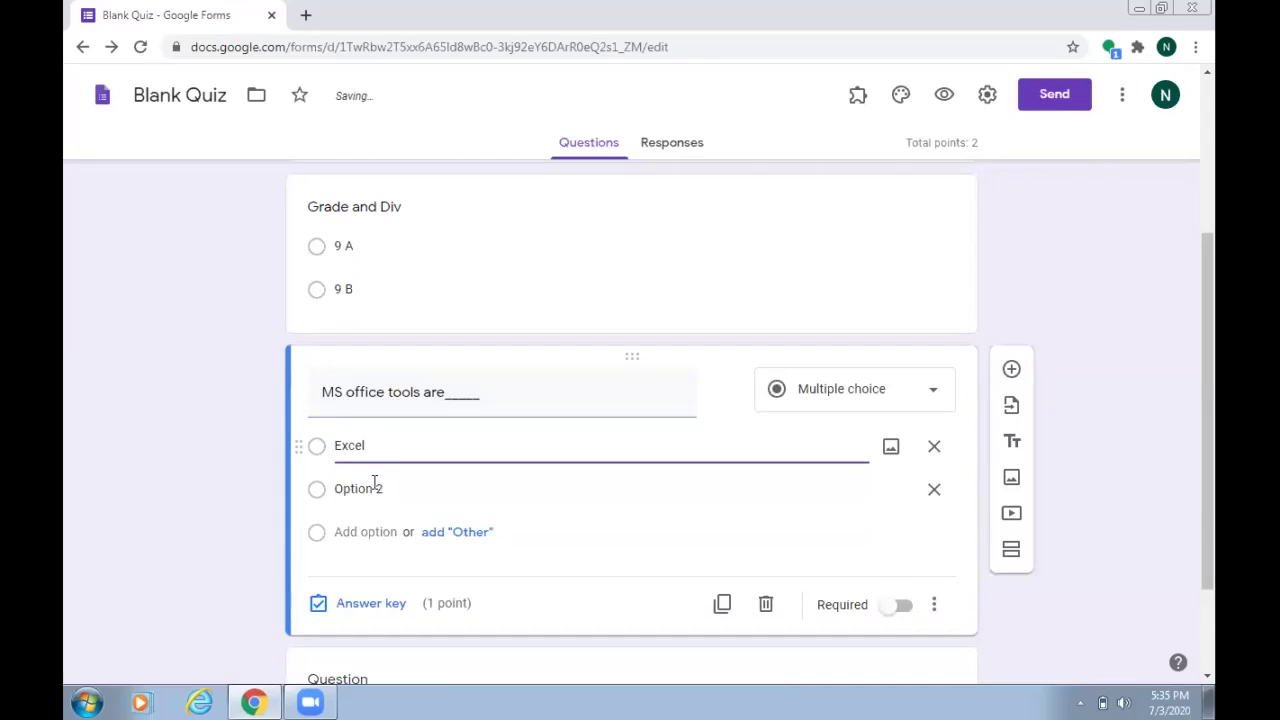
Enter word and ppt as the second and third answer options of the MS office tools question
{"action": "left_click", "coordinate": [374, 482]}
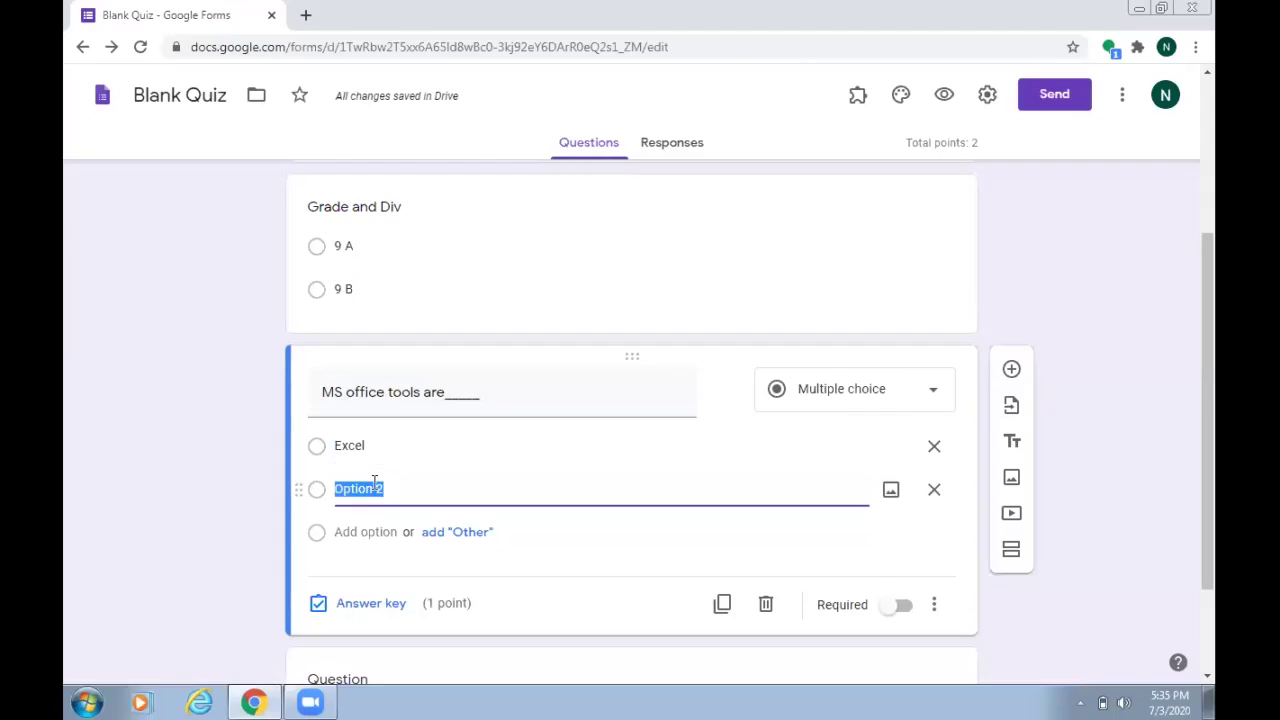
{"action": "type", "text": "word"}
{"action": "key", "text": "Return"}
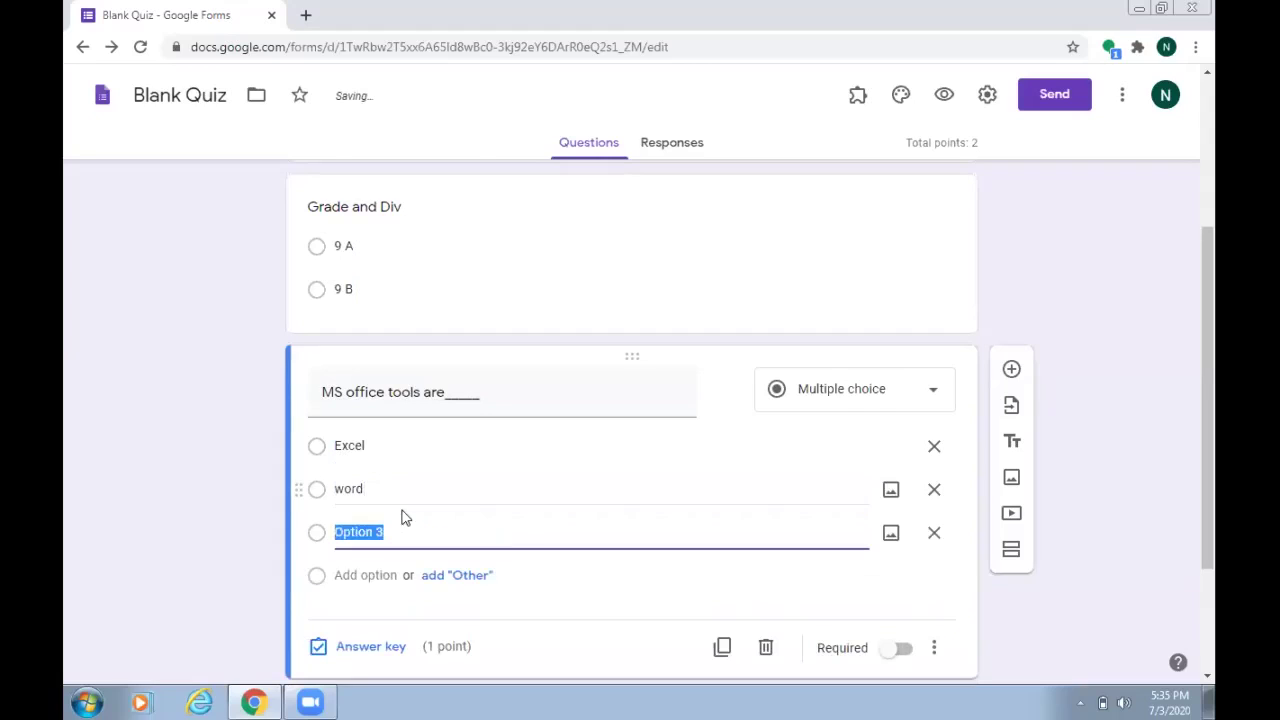
{"action": "type", "text": "po"}
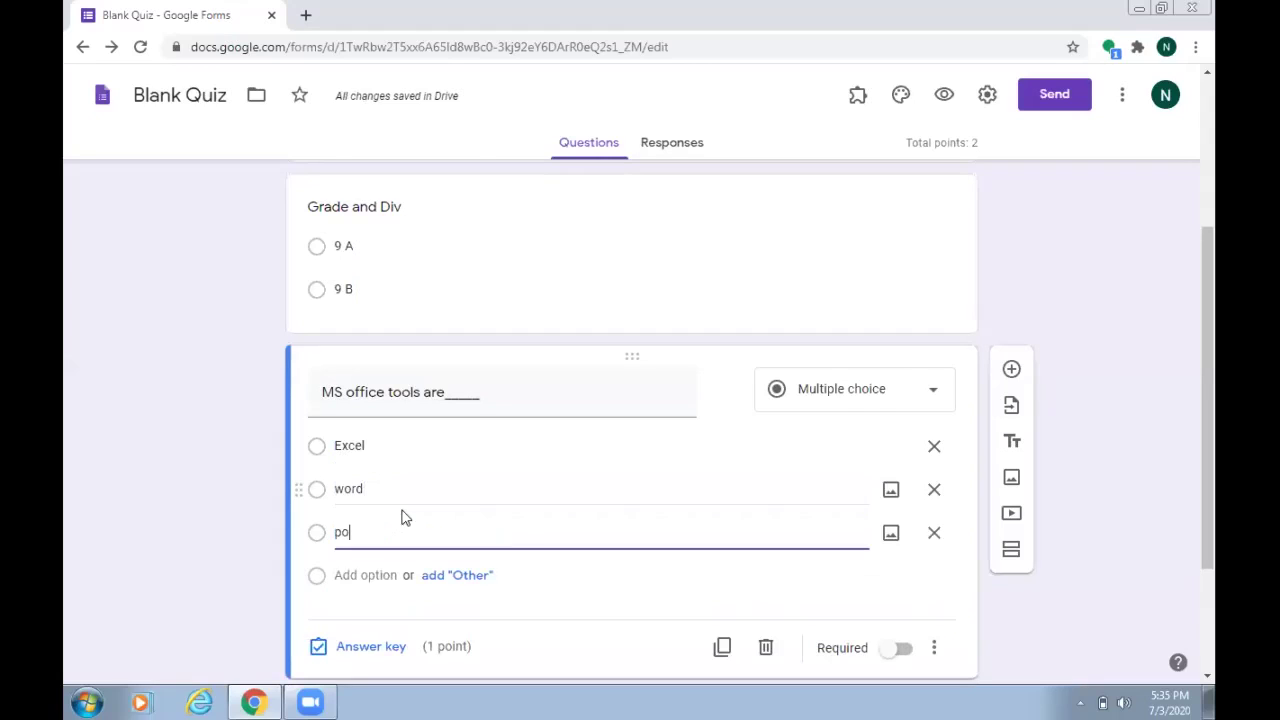
{"action": "key", "text": "BackSpace"}
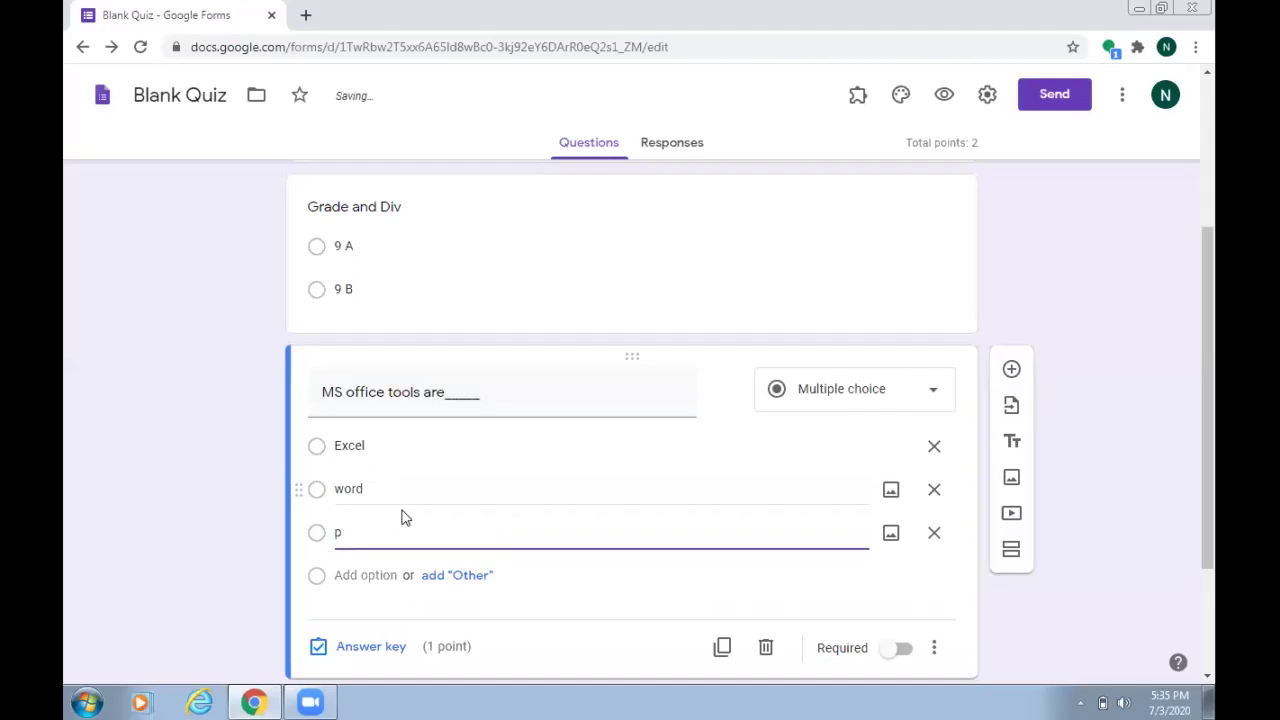
{"action": "type", "text": "ppt"}
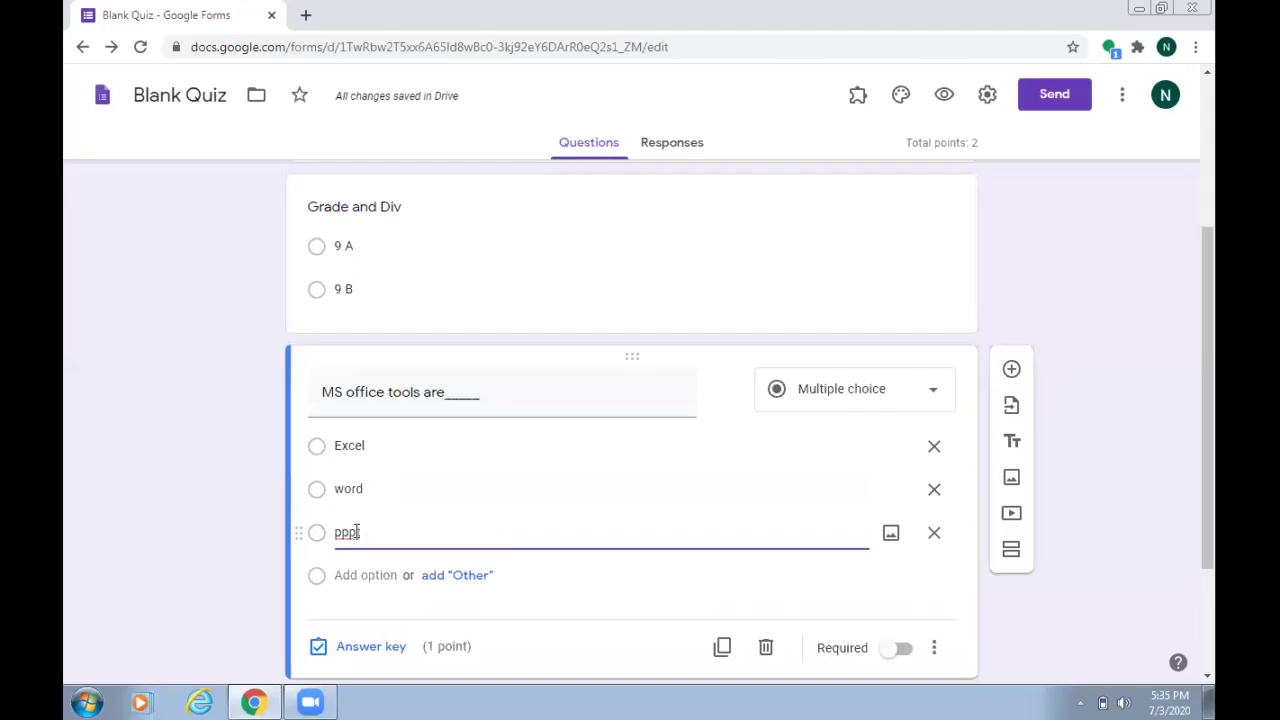
{"action": "key", "text": "BackSpace"}
{"action": "type", "text": "t"}
Change the MS office tools question to Checkboxes and mark Excel, word and ppt as correct in its answer key
{"action": "left_click", "coordinate": [930, 399]}
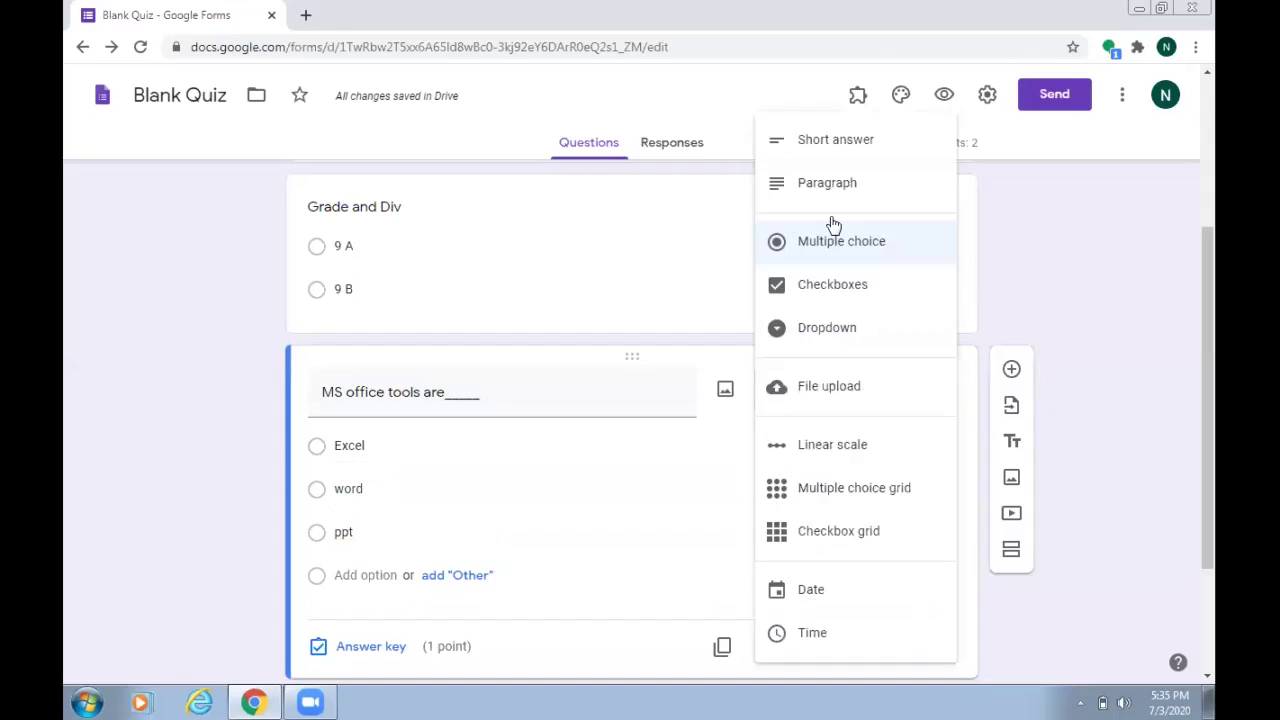
{"action": "left_click", "coordinate": [815, 286]}
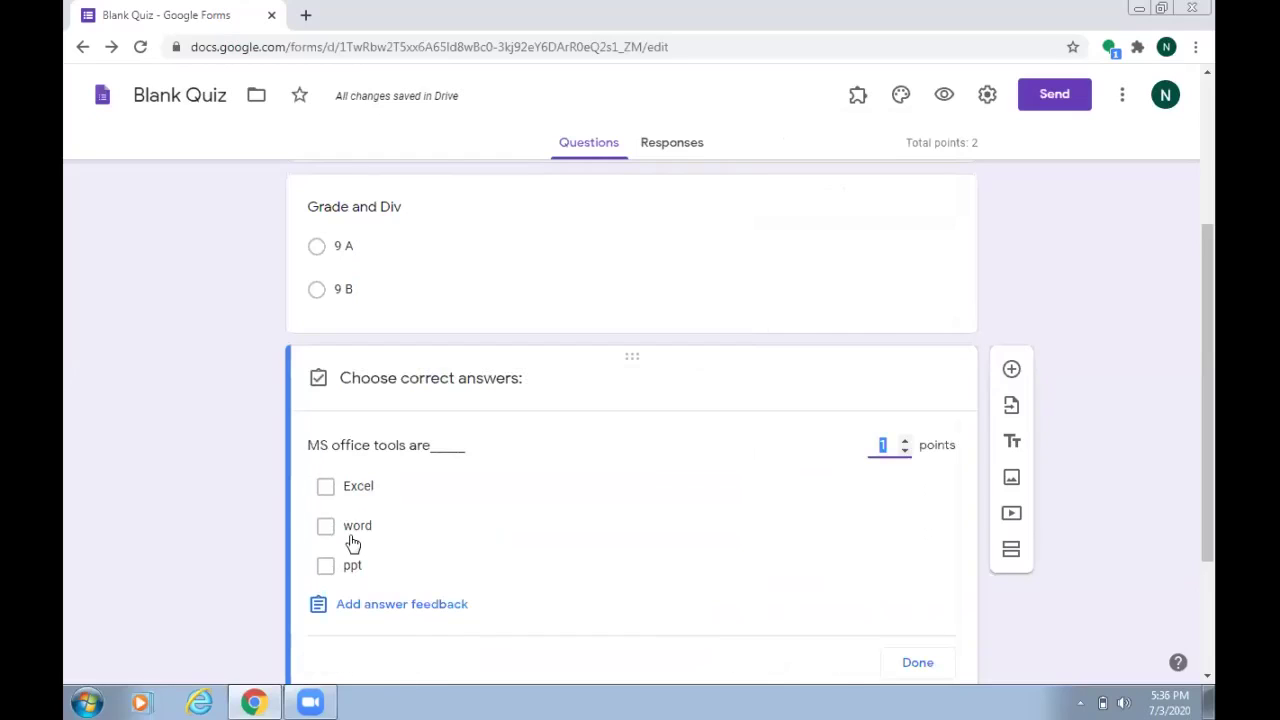
{"action": "left_click", "coordinate": [325, 486]}
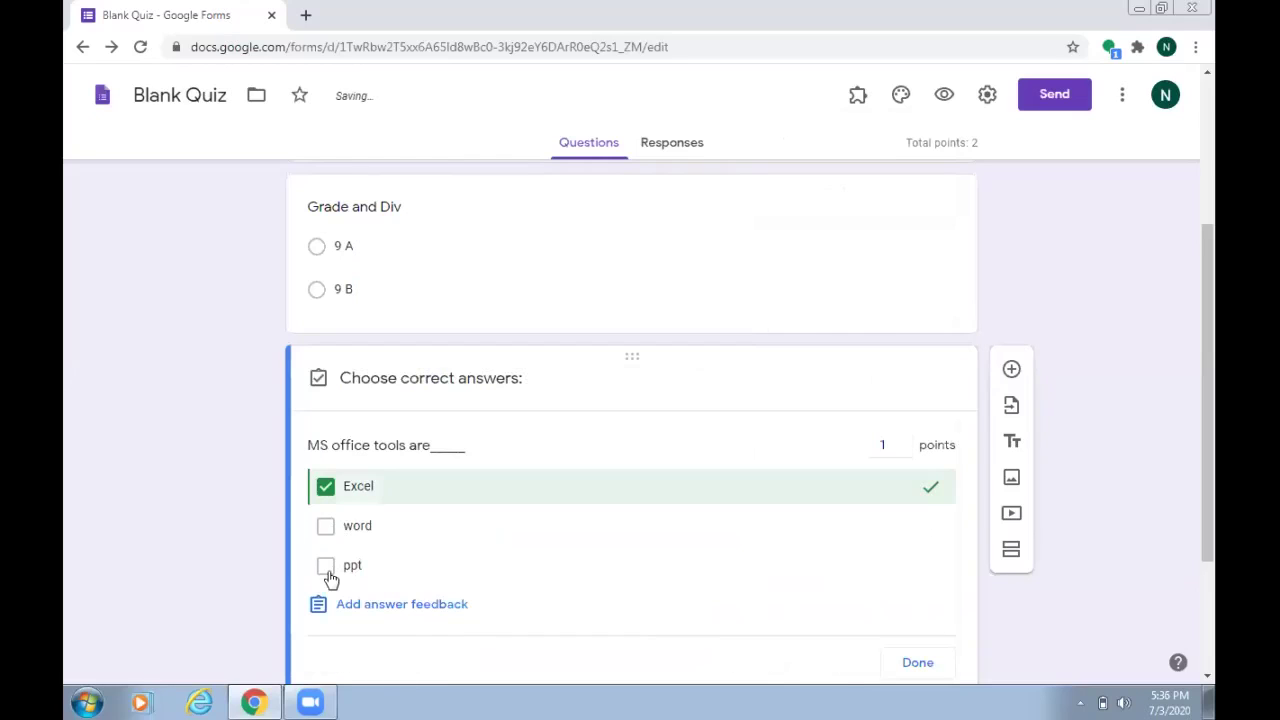
{"action": "left_click", "coordinate": [325, 526]}
{"action": "left_click", "coordinate": [326, 566]}
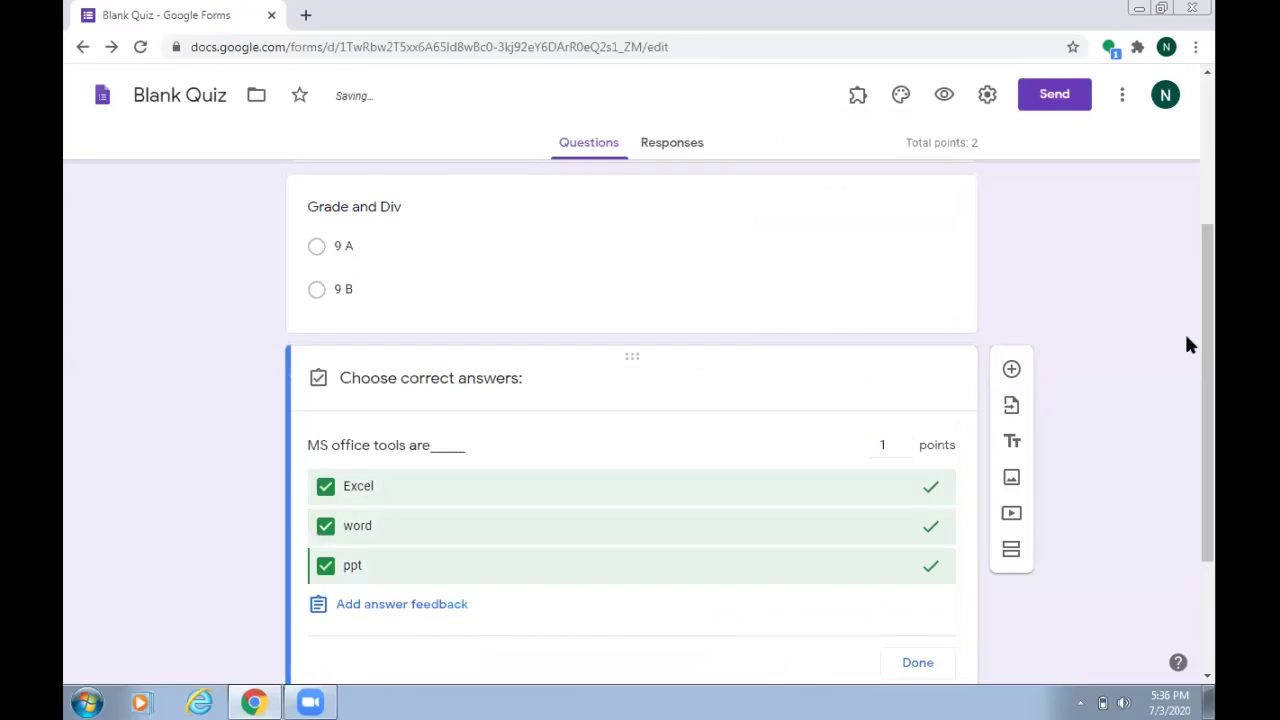
Set the MS office tools question to 3 points in its answer key and finish the key
{"action": "scroll", "coordinate": [1188, 455], "scroll_direction": "down", "scroll_amount": 2}
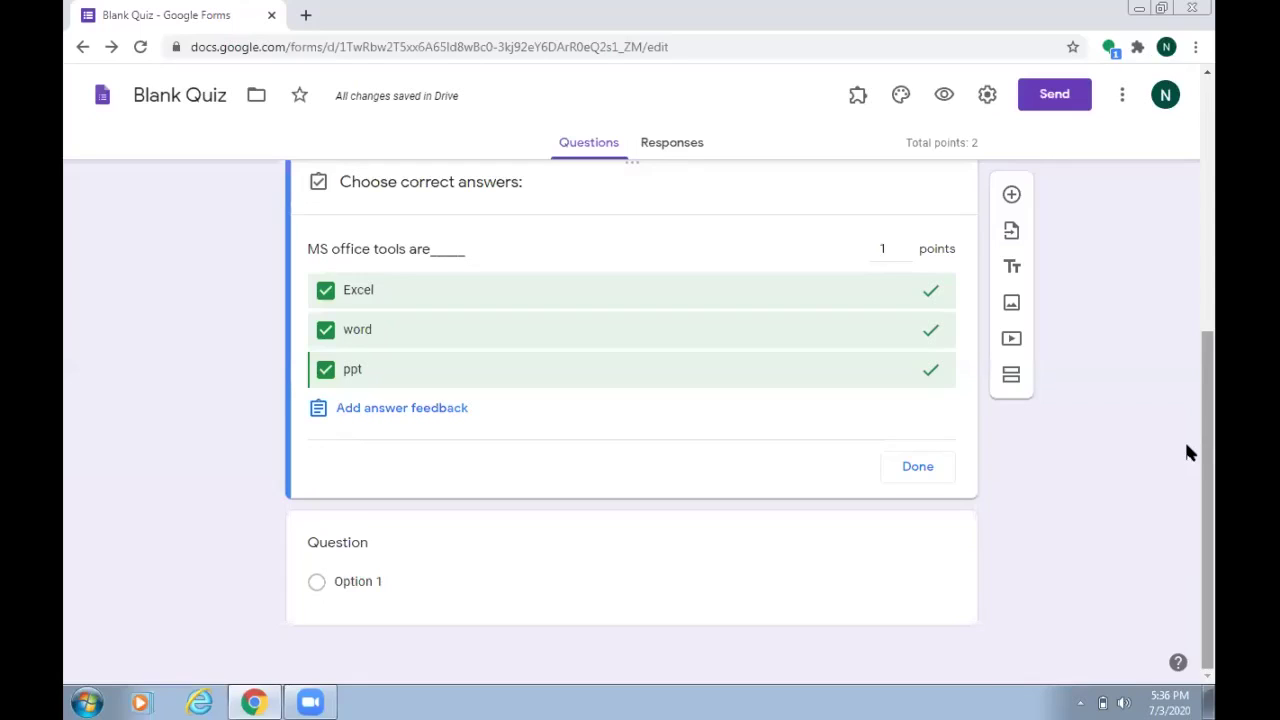
{"action": "left_click", "coordinate": [905, 247]}
{"action": "left_click", "coordinate": [905, 247]}
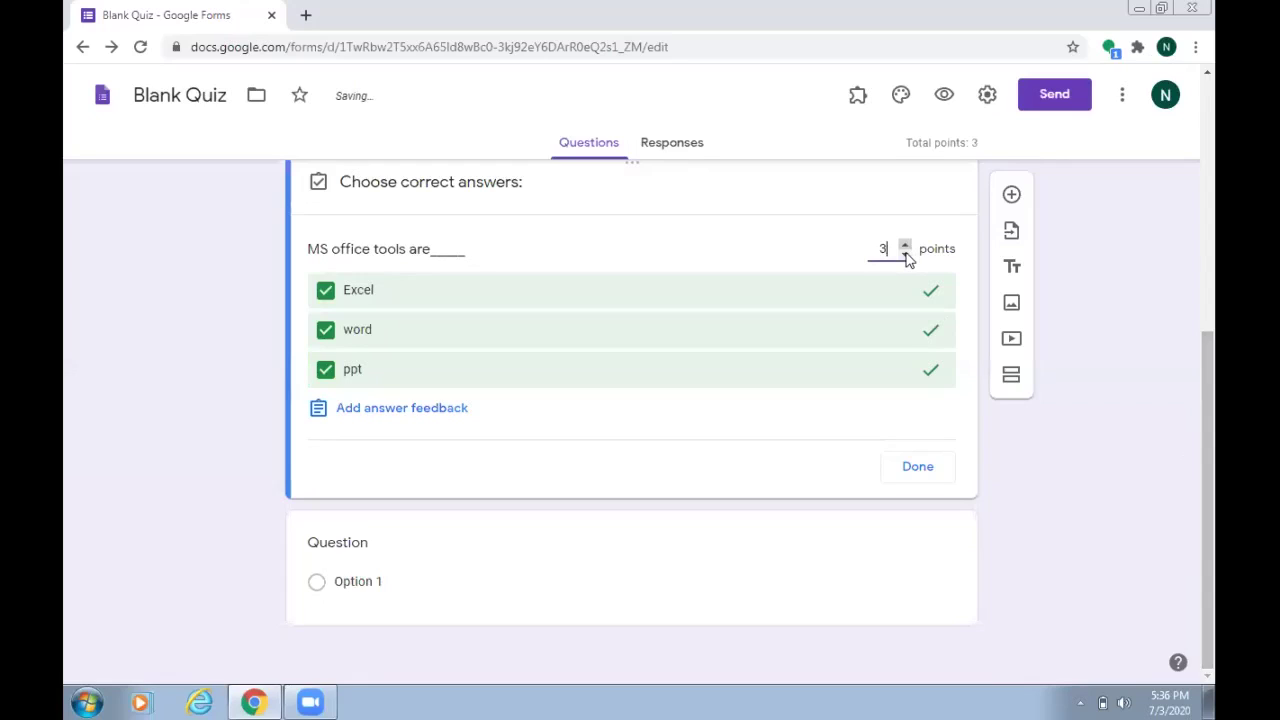
{"action": "left_click", "coordinate": [906, 256]}
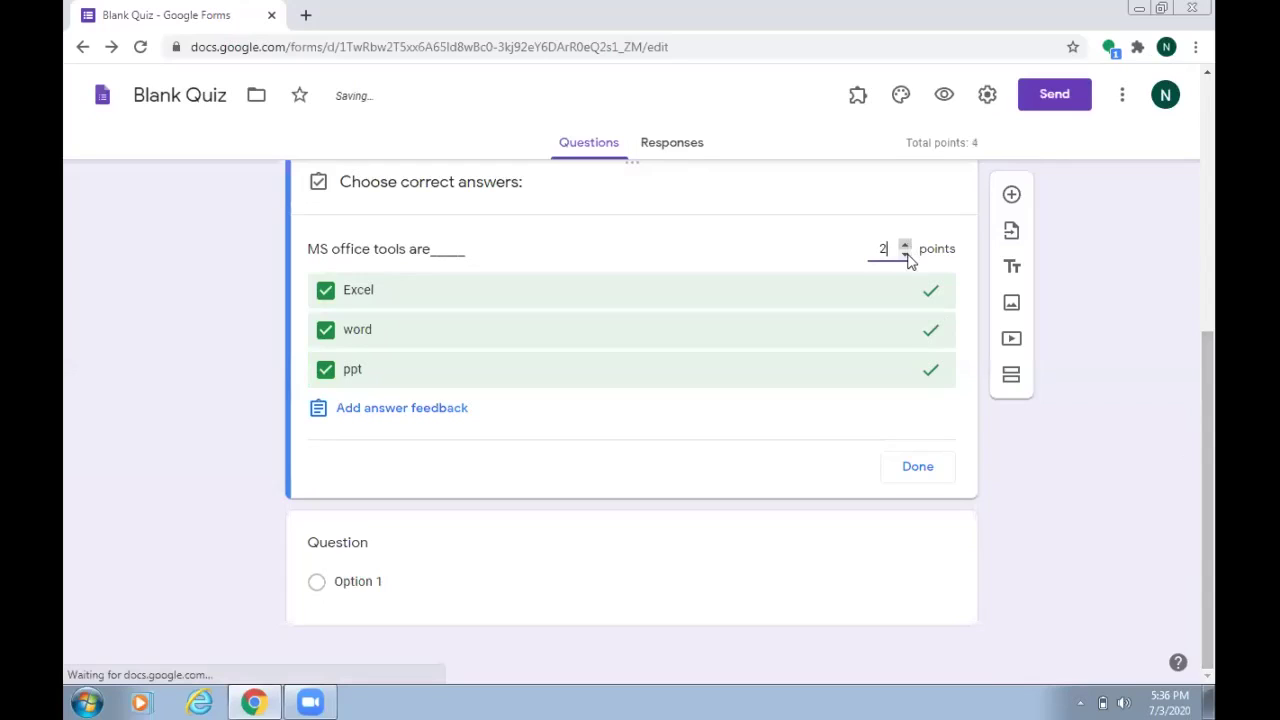
{"action": "left_click", "coordinate": [906, 247]}
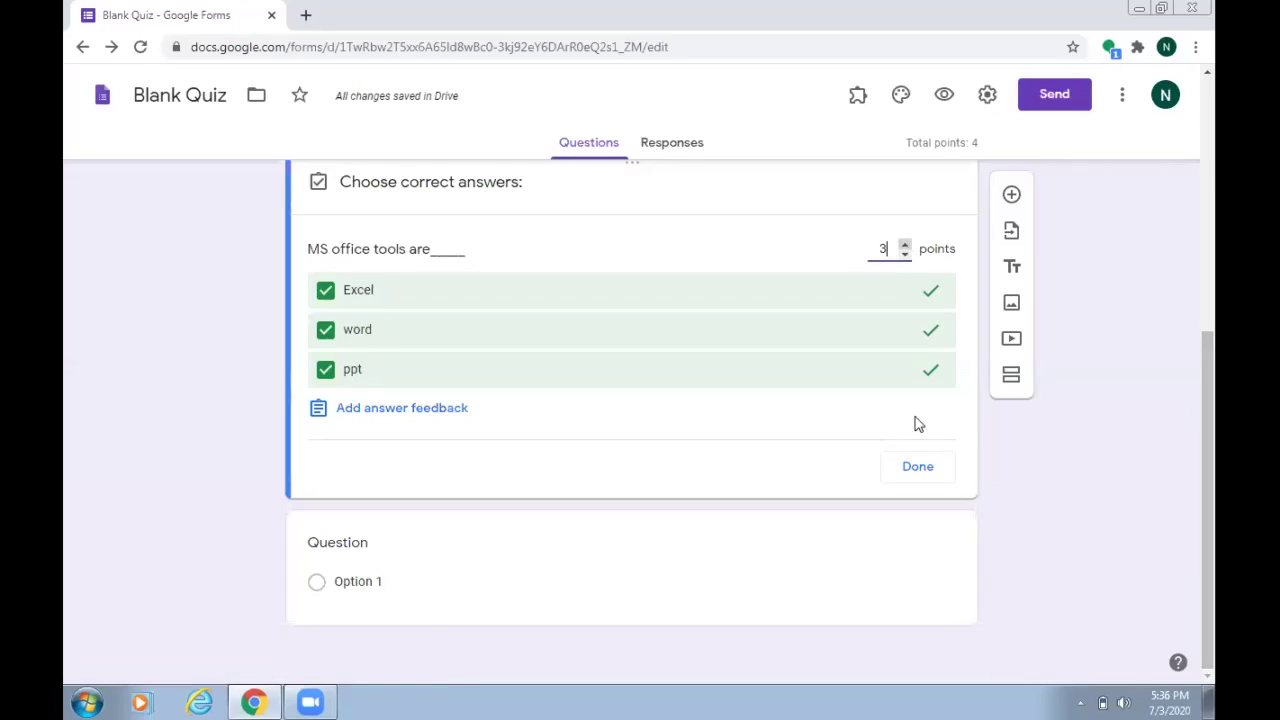
{"action": "left_click", "coordinate": [917, 468]}
{"action": "left_click", "coordinate": [917, 468]}
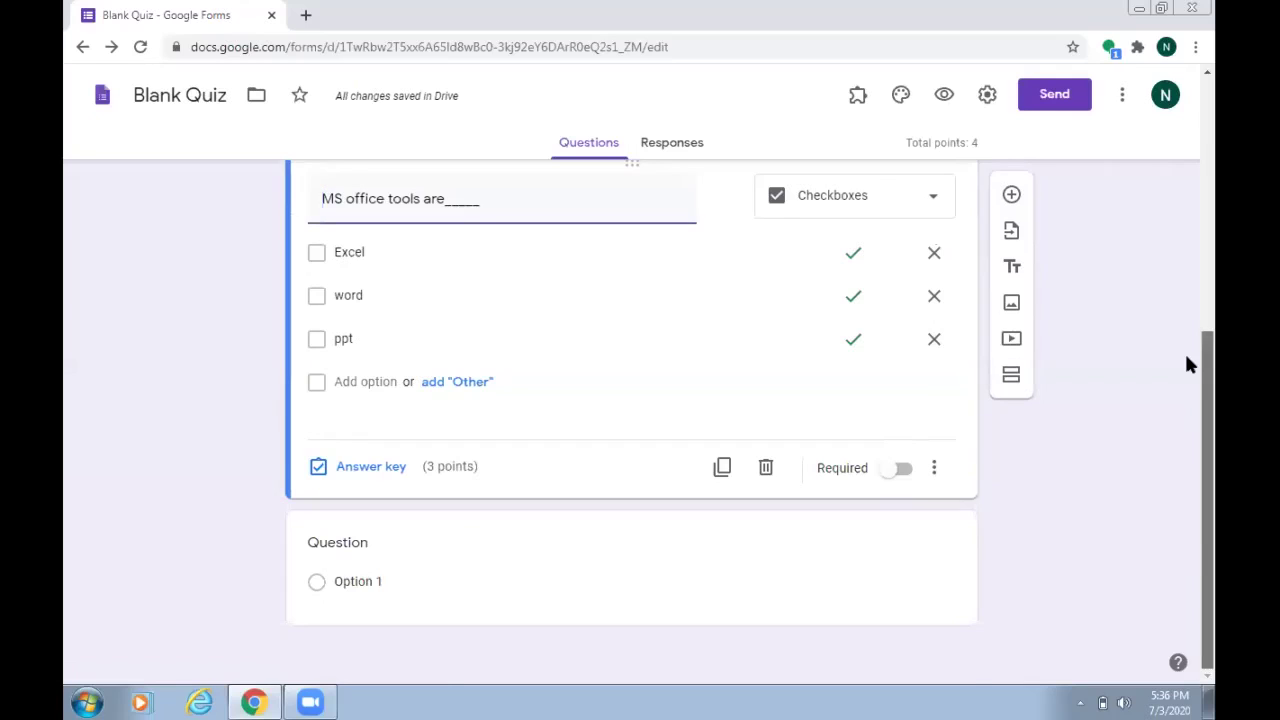
Highlight the quiz's total points and check them against the questions
{"action": "scroll", "coordinate": [1186, 363], "scroll_direction": "up", "scroll_amount": 2}
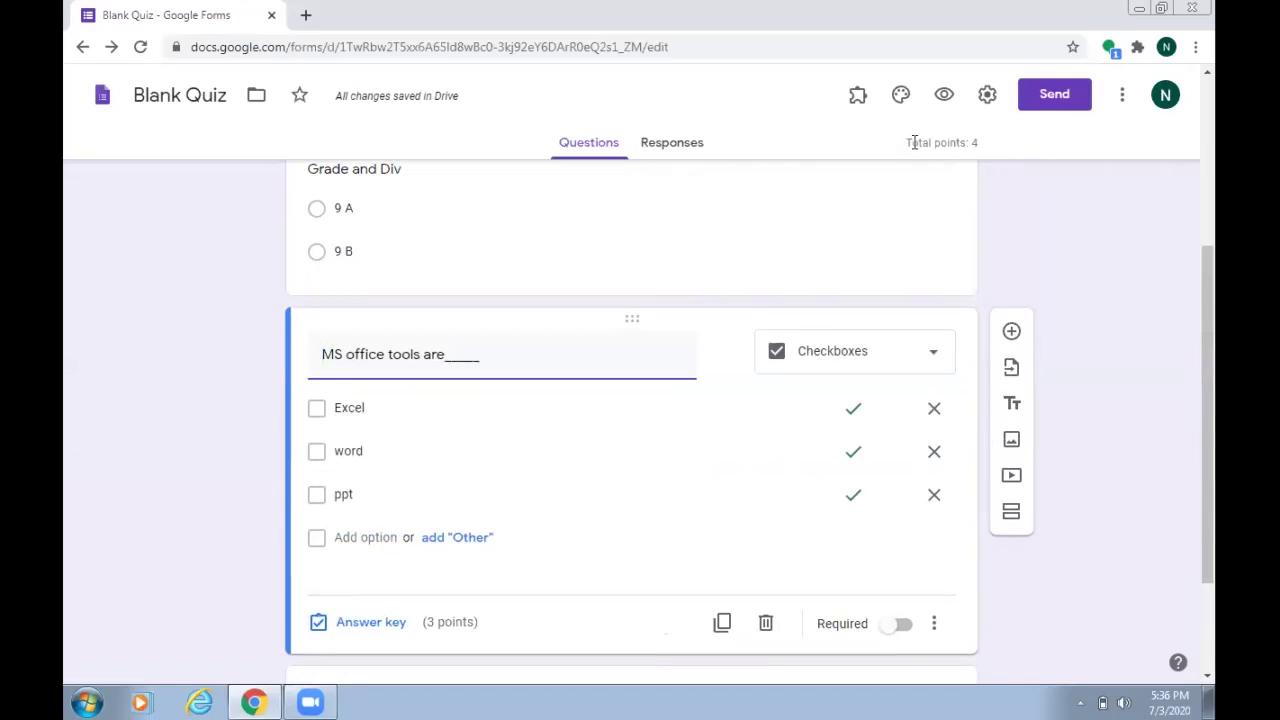
{"action": "left_click", "coordinate": [980, 149]}
{"action": "left_click_drag", "start_coordinate": [980, 148], "coordinate": [895, 150]}
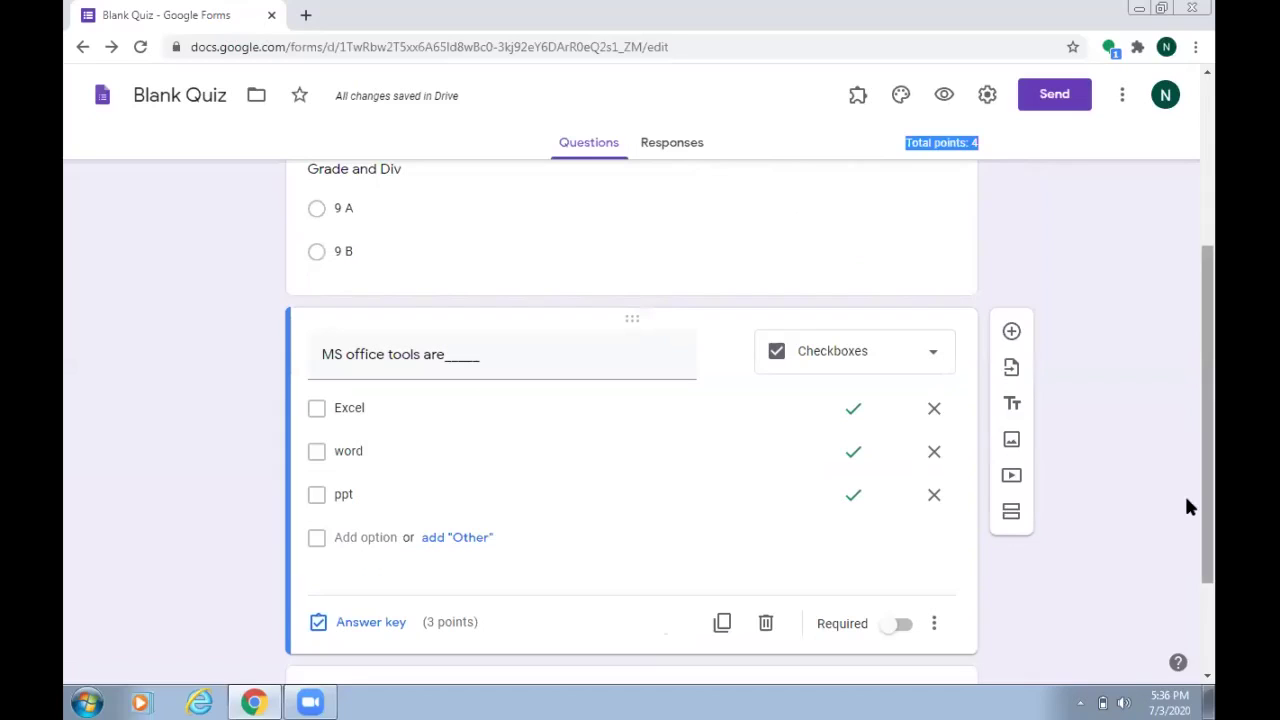
{"action": "scroll", "coordinate": [1094, 477], "scroll_direction": "up", "scroll_amount": 1}
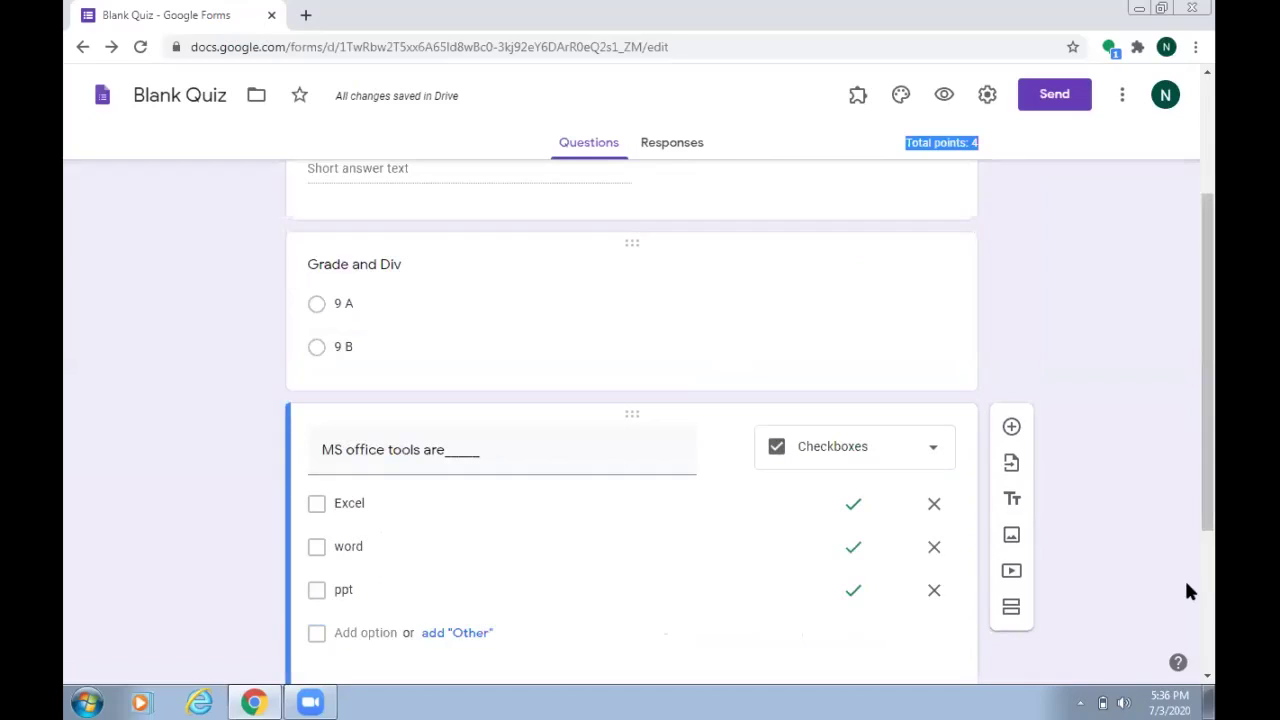
Enter "PPT is-----" as the text of the untitled multiple-choice question below the MS office tools question
{"action": "scroll", "coordinate": [740, 546], "scroll_direction": "down", "scroll_amount": 3}
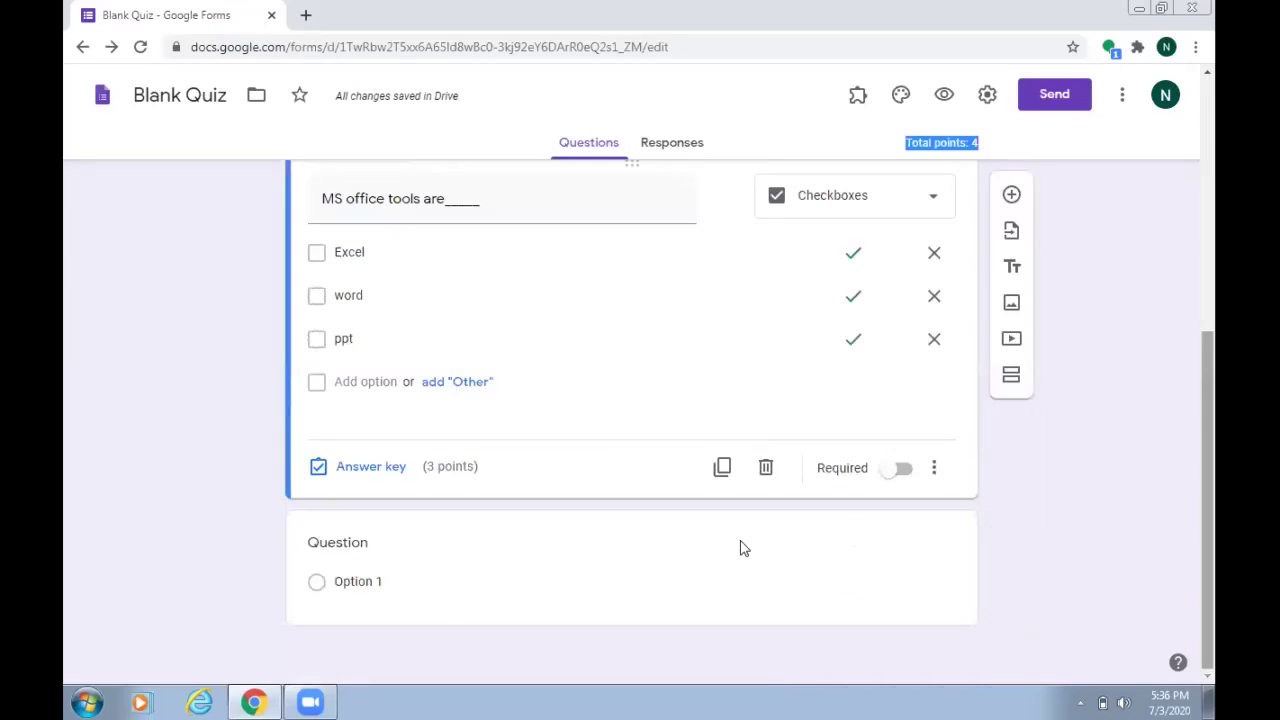
{"action": "left_click", "coordinate": [586, 589]}
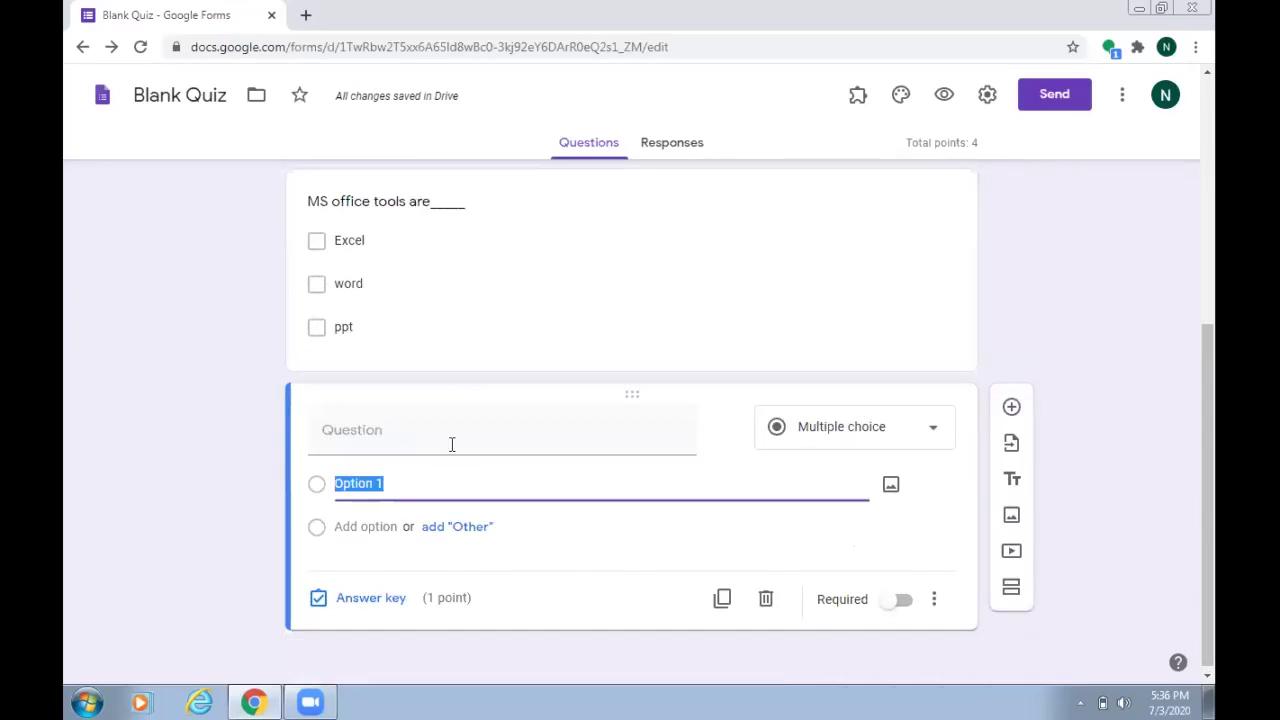
{"action": "left_click", "coordinate": [350, 247]}
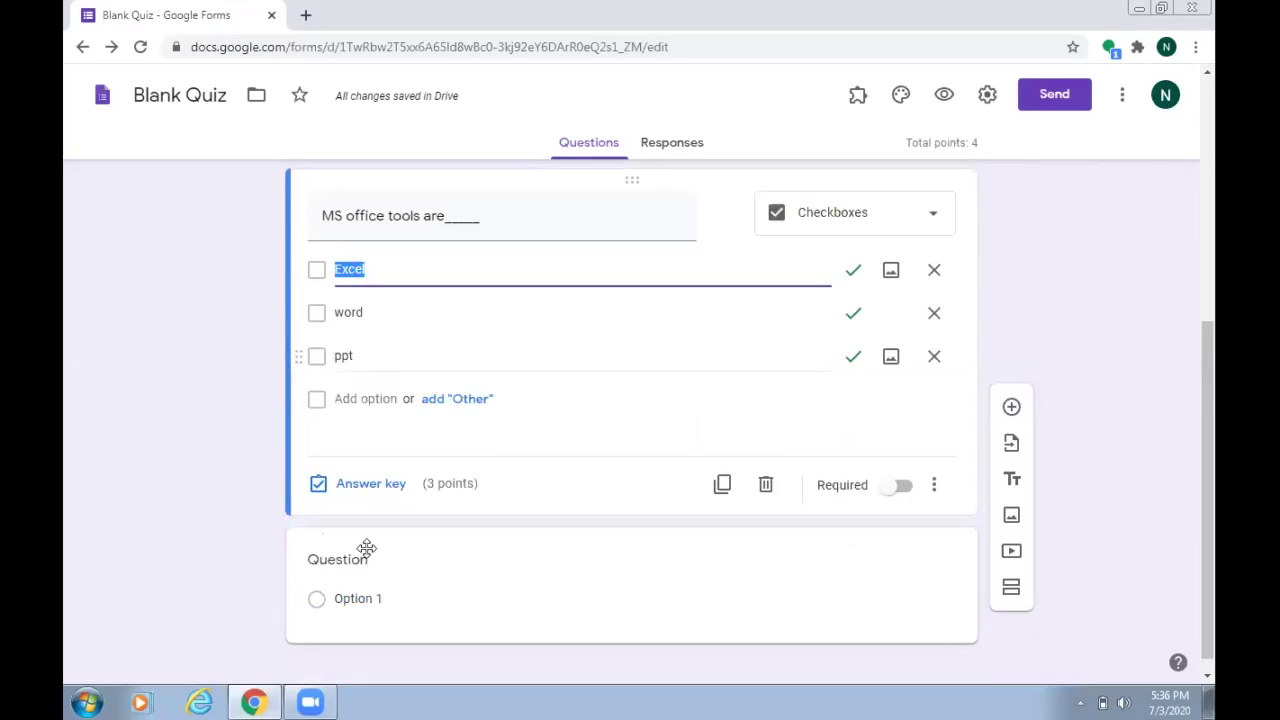
{"action": "left_click", "coordinate": [358, 571]}
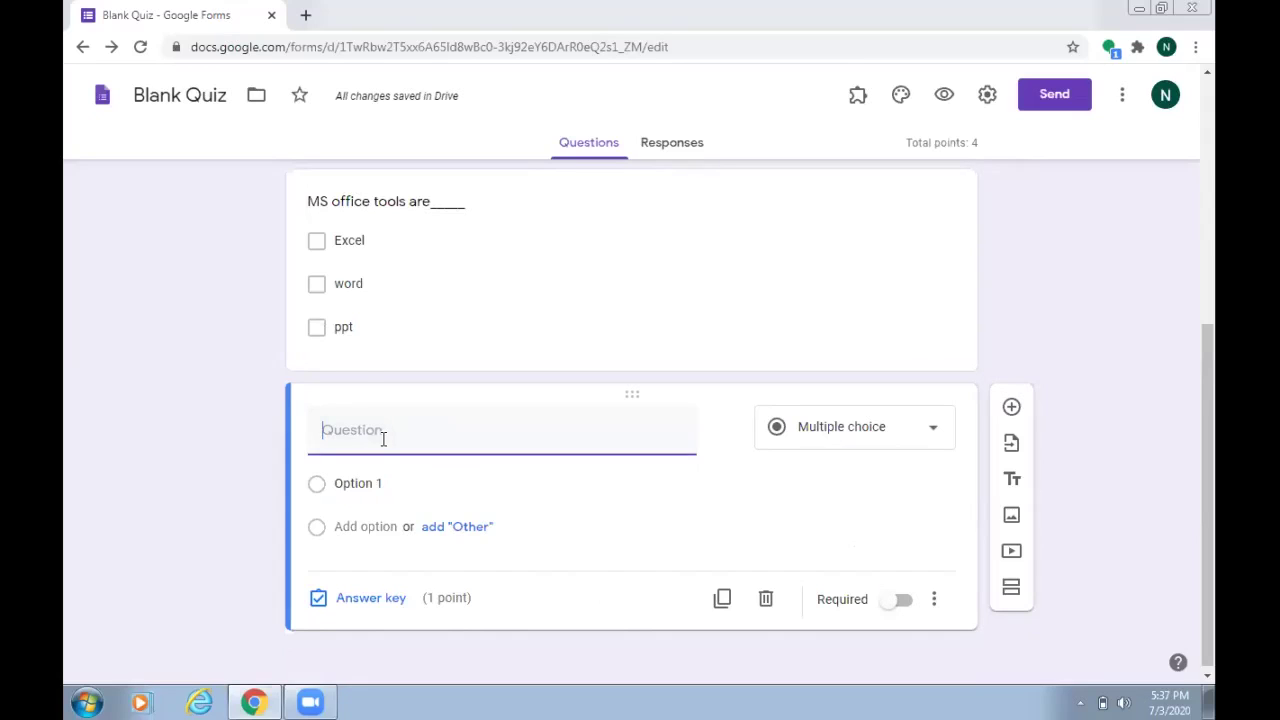
{"action": "left_click", "coordinate": [357, 430]}
{"action": "left_click", "coordinate": [357, 430]}
{"action": "type", "text": "PPT"}
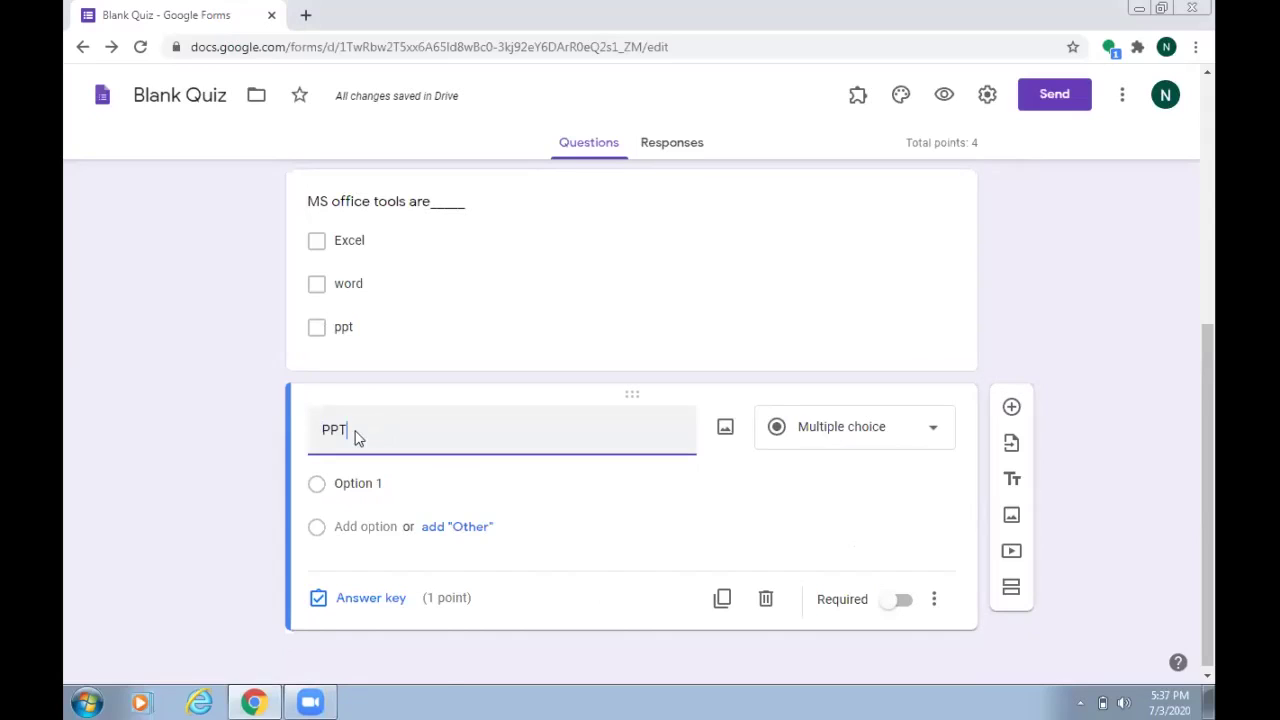
{"action": "type", "text": " is-----"}
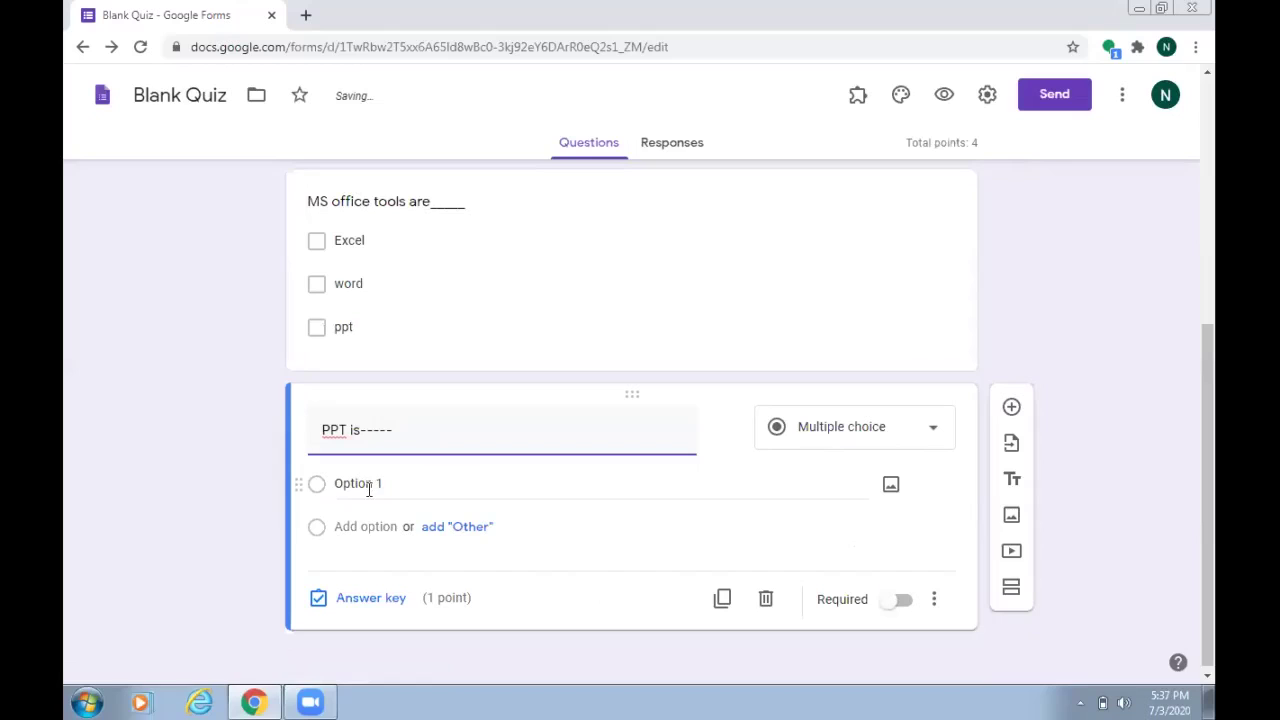
Enter presentationj and doc as the two answer options of the PPT question
{"action": "left_click", "coordinate": [369, 489]}
{"action": "type", "text": "prese"}
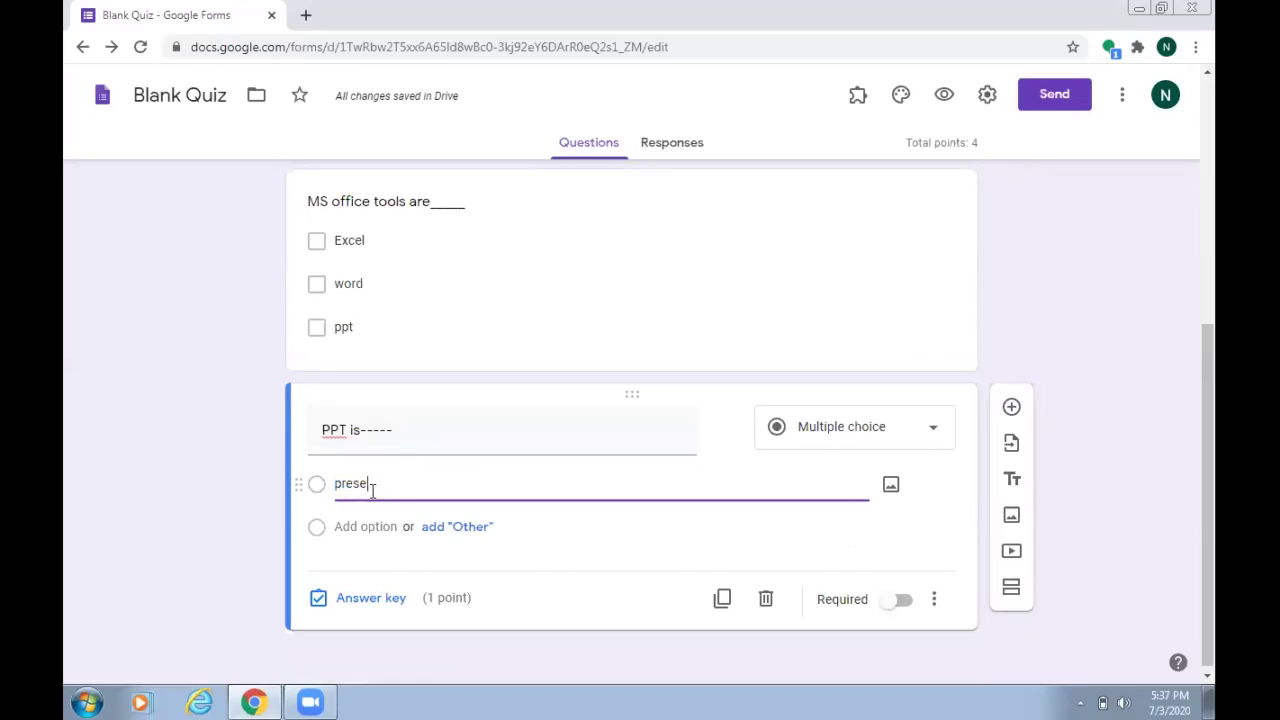
{"action": "type", "text": "ntationj"}
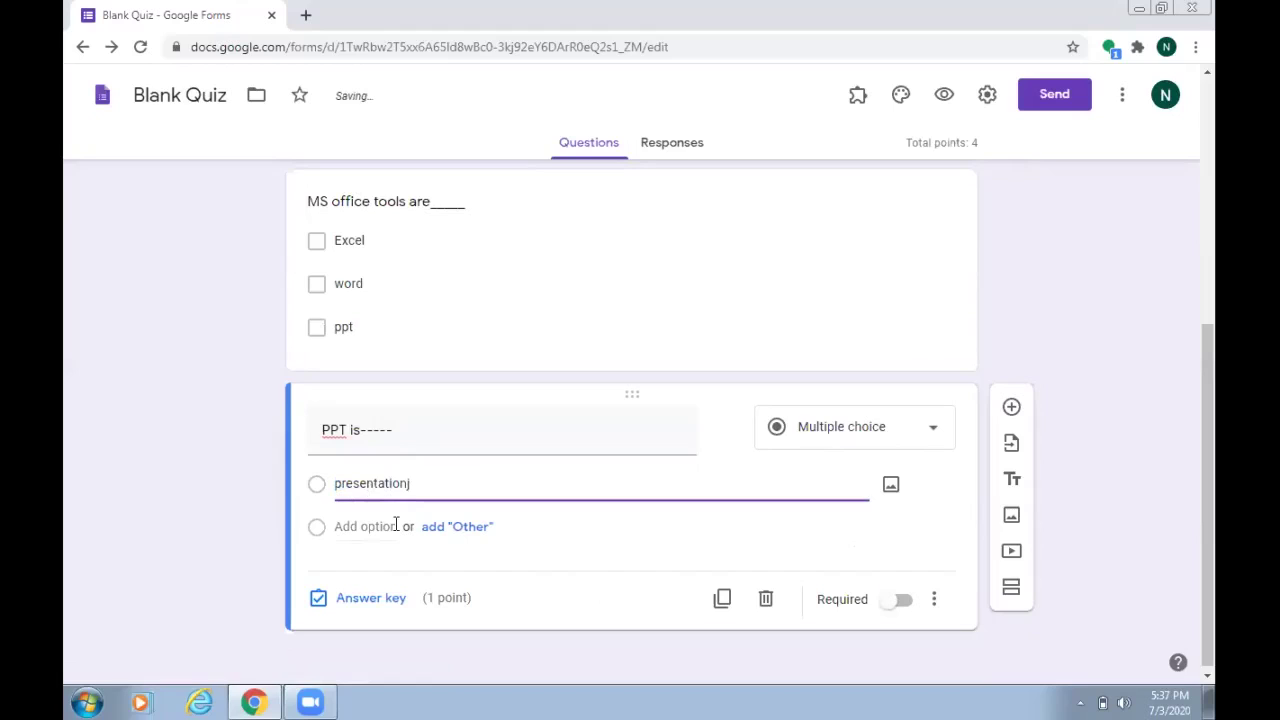
{"action": "left_click", "coordinate": [396, 524]}
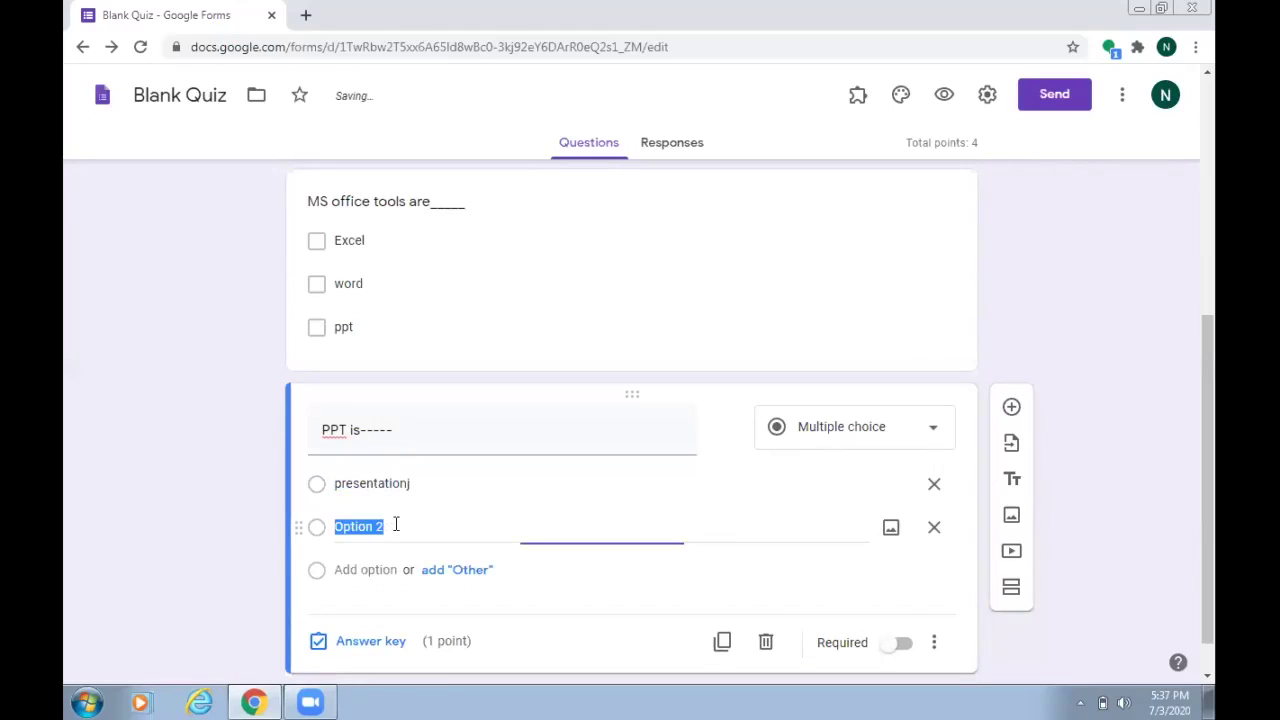
{"action": "type", "text": "doc"}
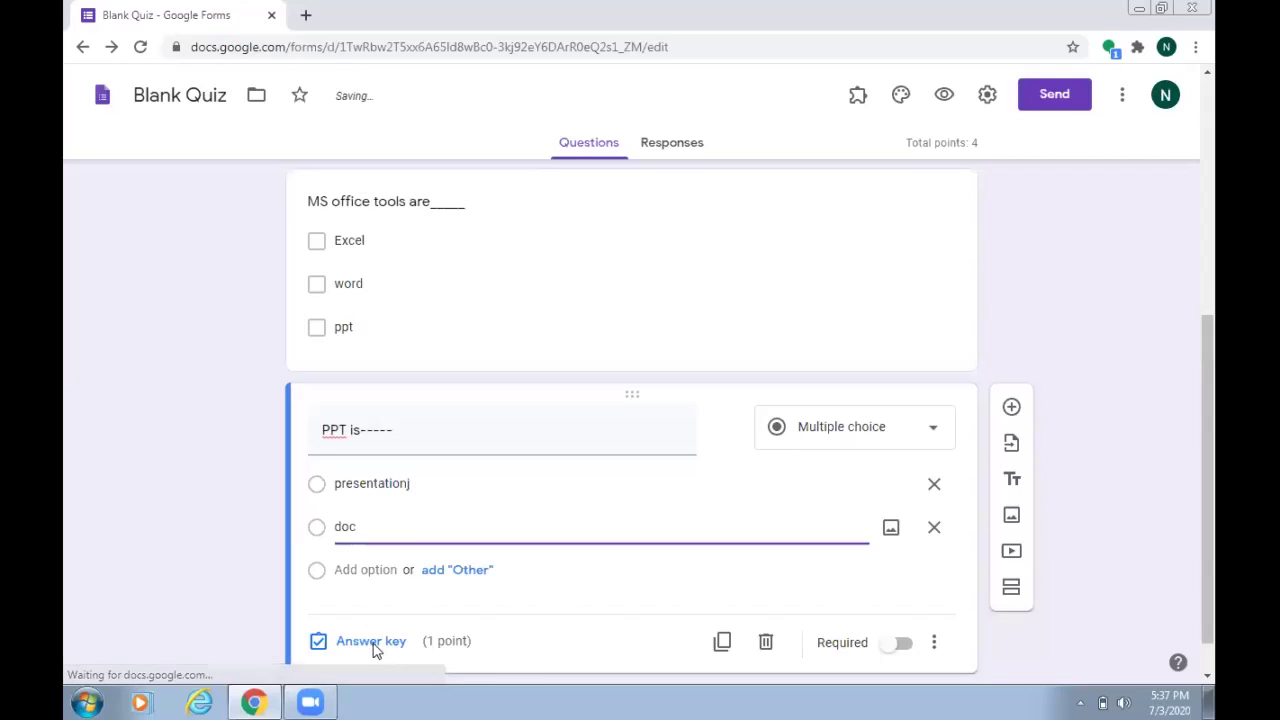
Mark presentationj as the correct answer in the PPT question's answer key and finish the key
{"action": "left_click", "coordinate": [372, 641]}
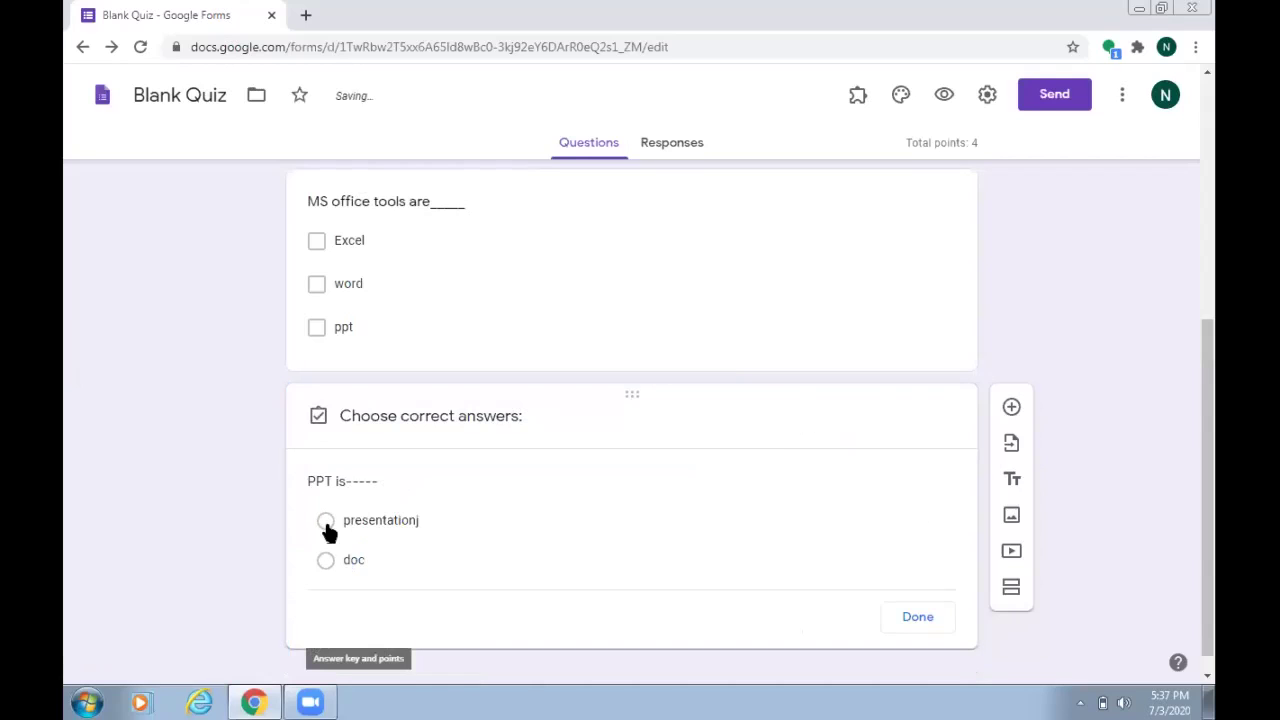
{"action": "left_click", "coordinate": [326, 522]}
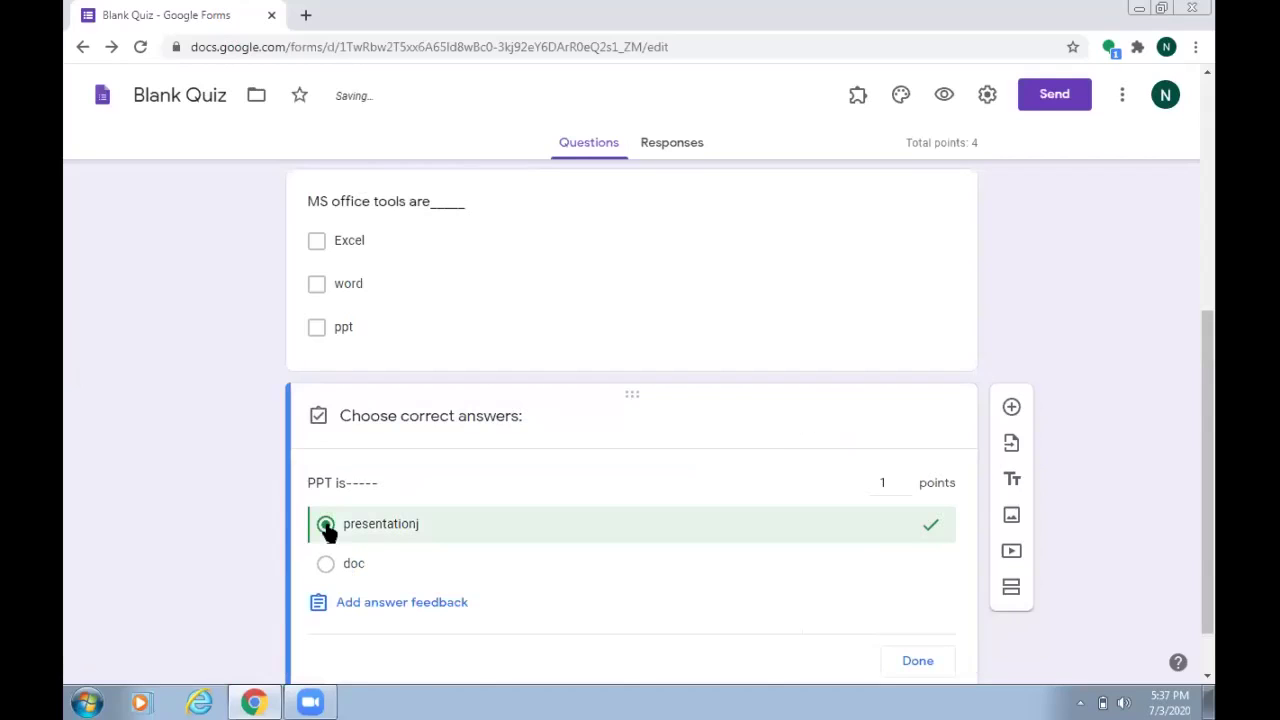
{"action": "left_click", "coordinate": [912, 666]}
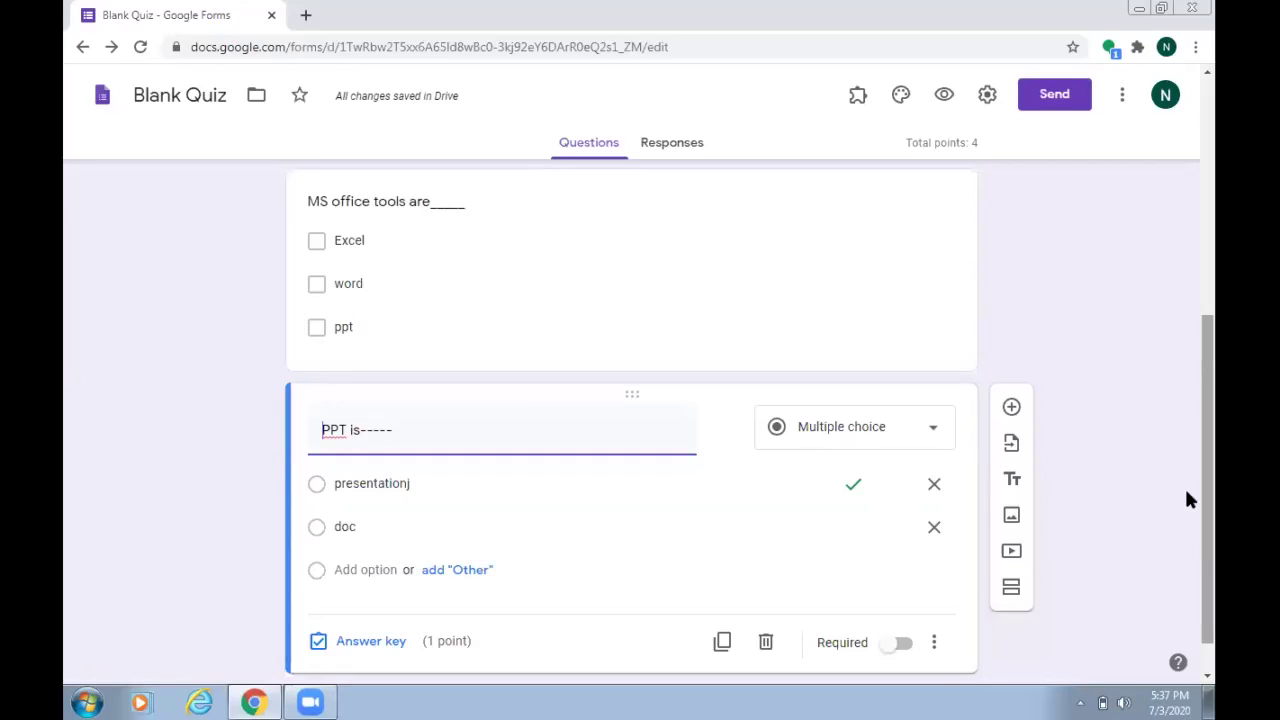
Review the quiz questions, view the Forms add-ons in the G Suite Marketplace, and close the marketplace
{"action": "scroll", "coordinate": [1188, 420], "scroll_direction": "up", "scroll_amount": 2}
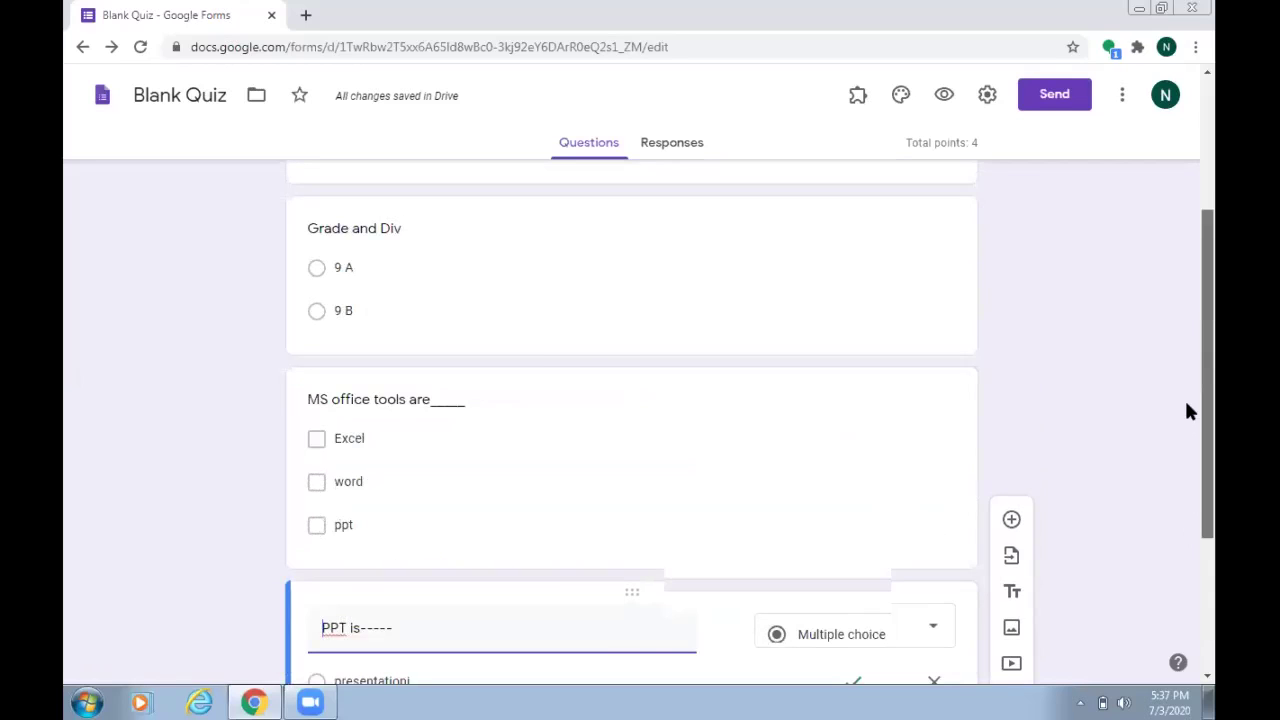
{"action": "scroll", "coordinate": [1188, 410], "scroll_direction": "up", "scroll_amount": 1}
{"action": "scroll", "coordinate": [1188, 458], "scroll_direction": "up", "scroll_amount": 1}
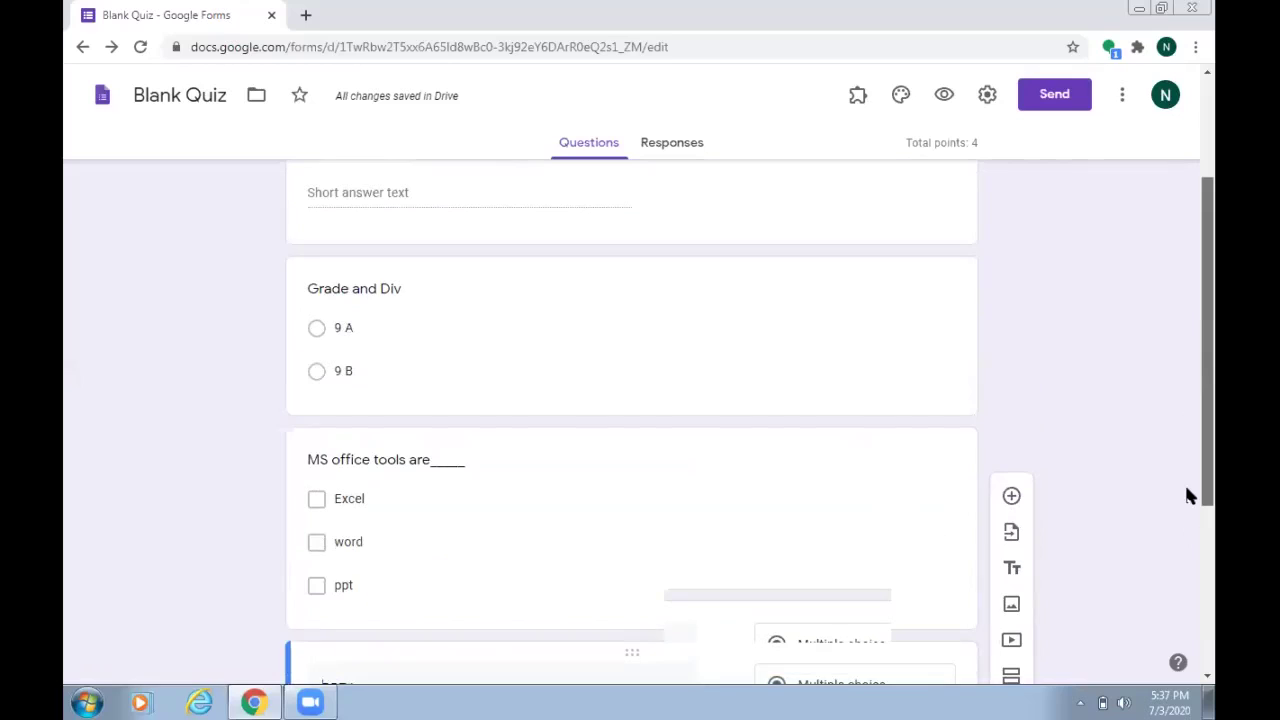
{"action": "left_click_drag", "start_coordinate": [1188, 496], "coordinate": [923, 134]}
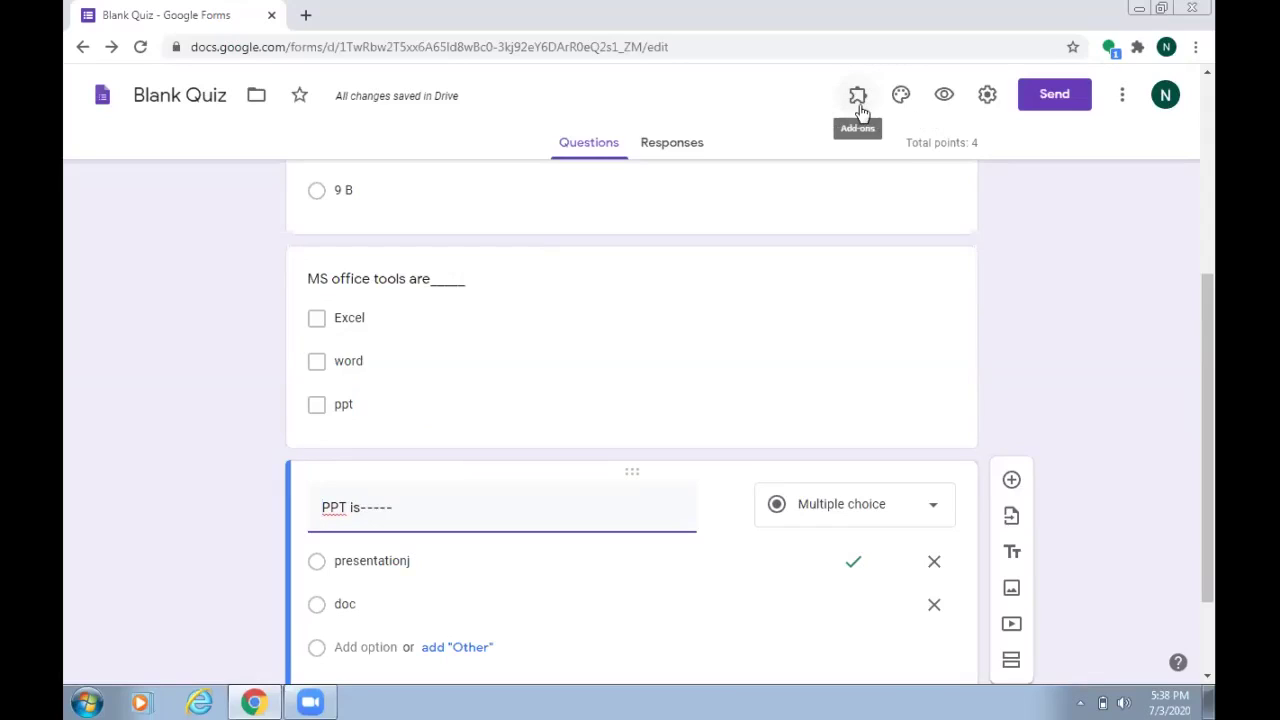
{"action": "left_click", "coordinate": [1125, 107]}
{"action": "left_click", "coordinate": [1123, 100]}
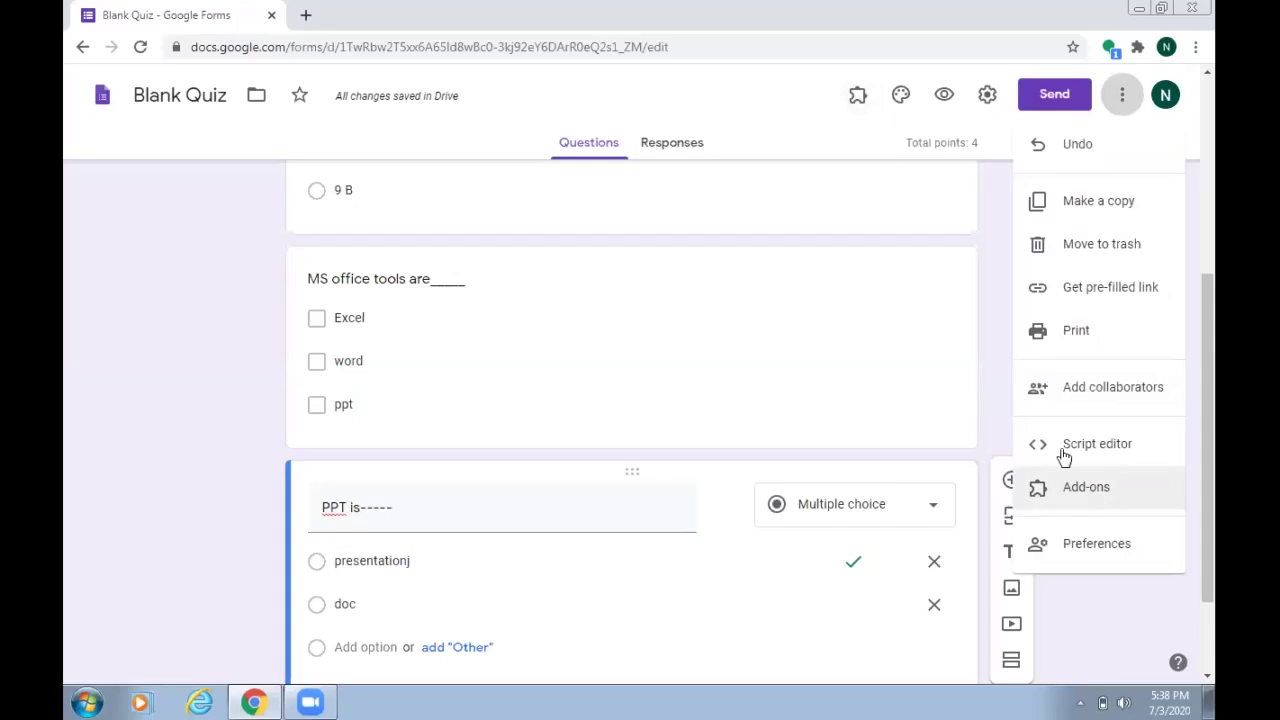
{"action": "left_click", "coordinate": [856, 99]}
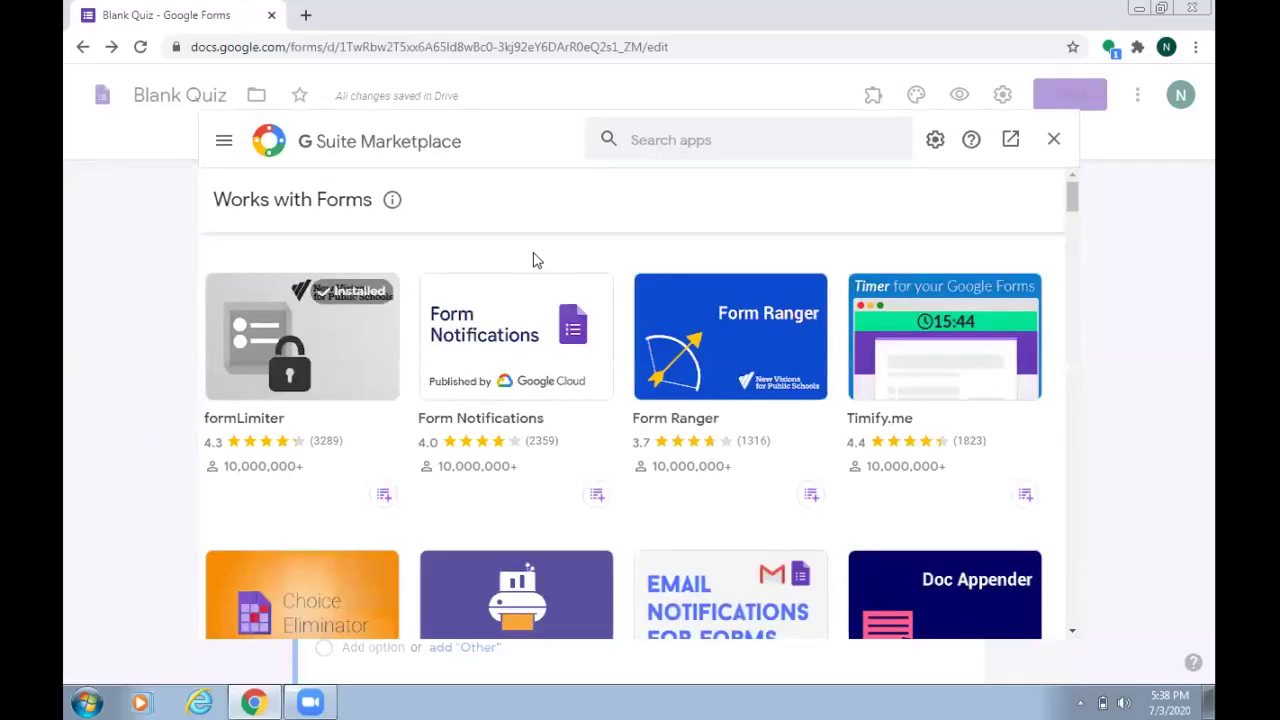
{"action": "left_click", "coordinate": [1054, 142]}
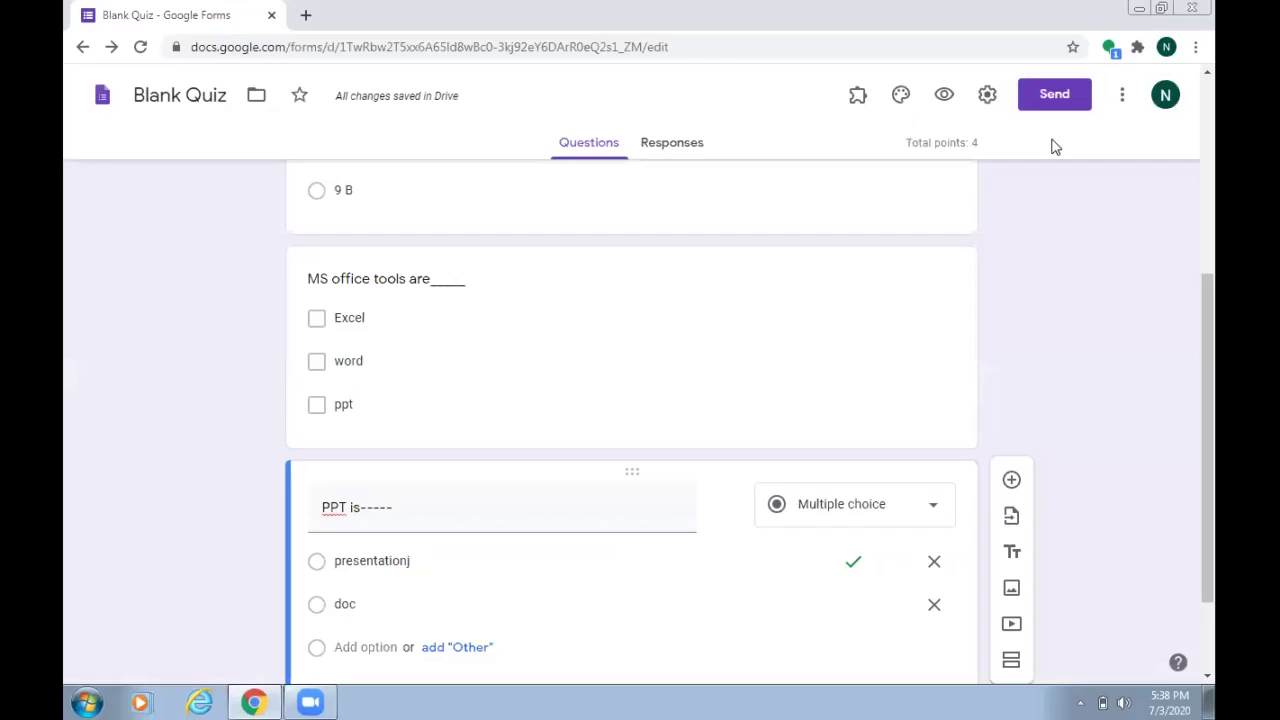
Open the installed formLimiter add-on, view its help information, and close it
{"action": "left_click", "coordinate": [857, 100]}
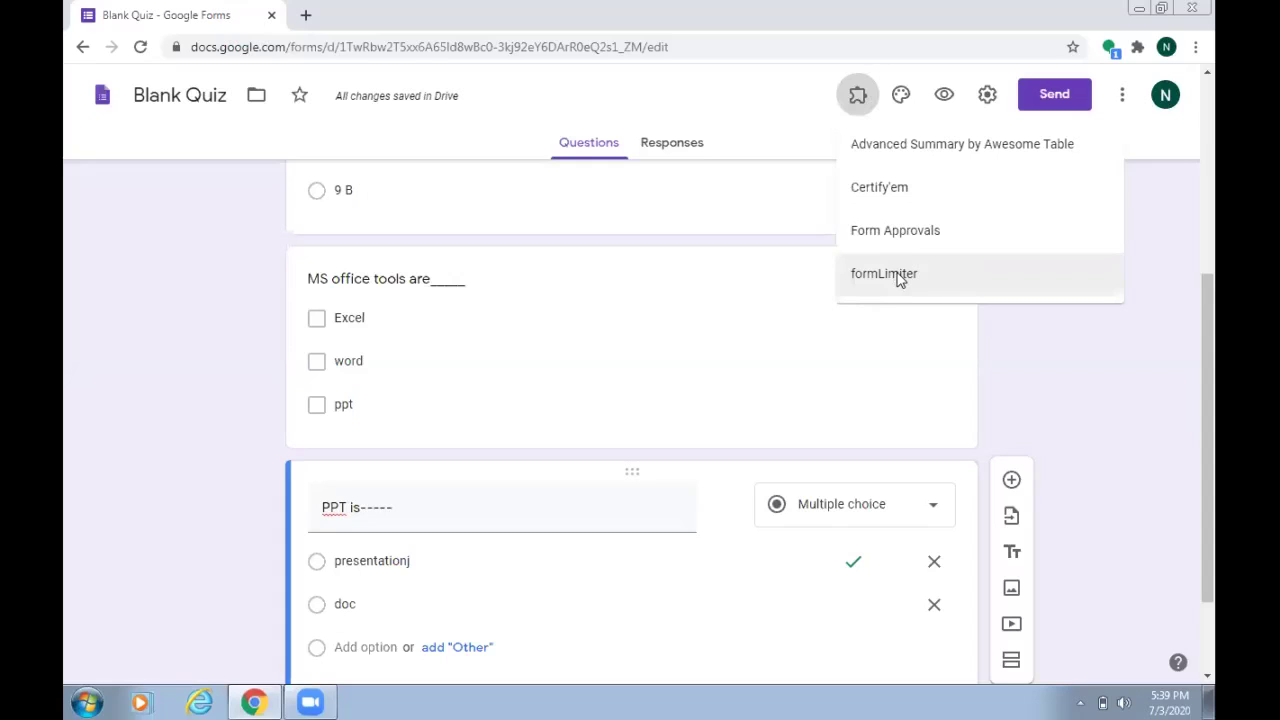
{"action": "left_click", "coordinate": [899, 279]}
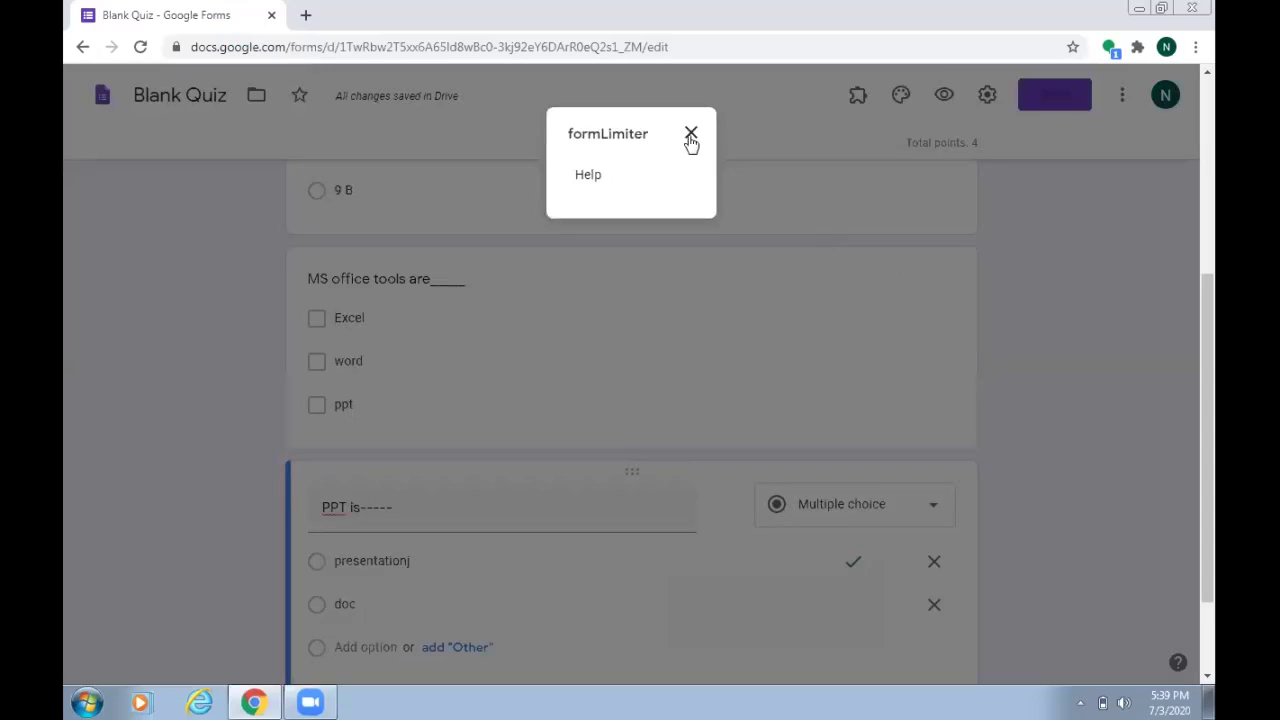
{"action": "left_click", "coordinate": [603, 178]}
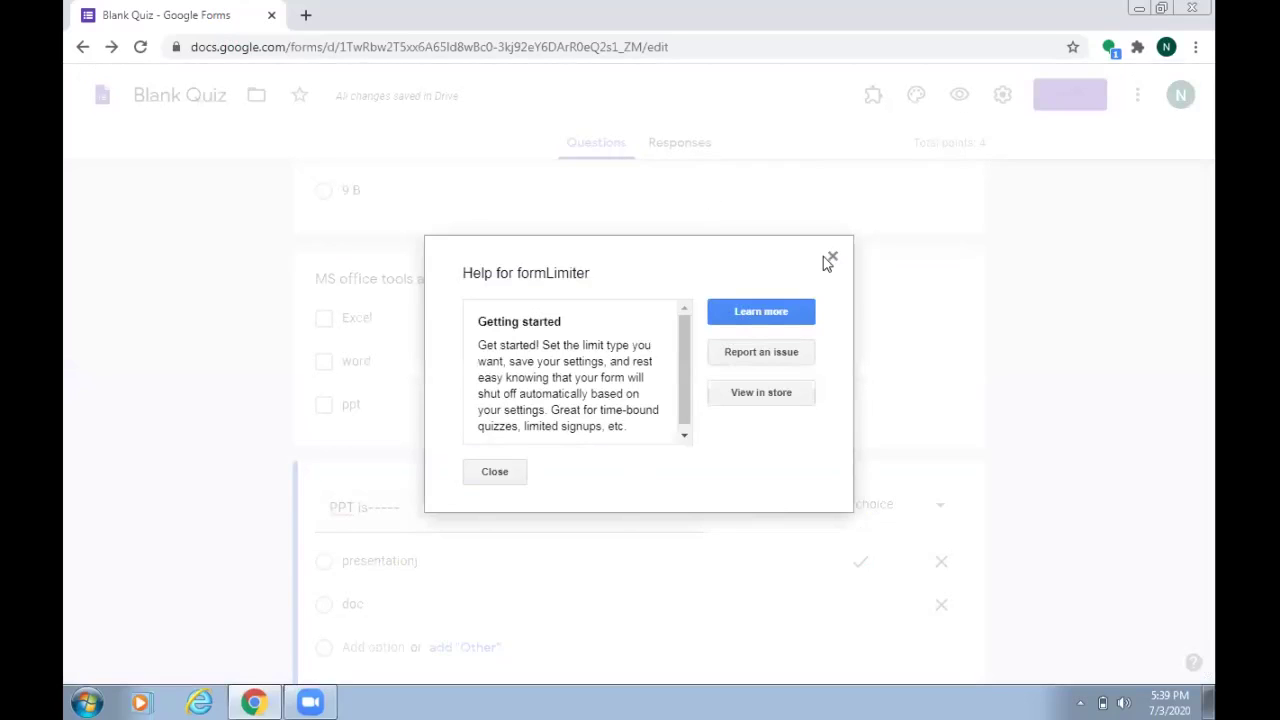
{"action": "left_click", "coordinate": [833, 259]}
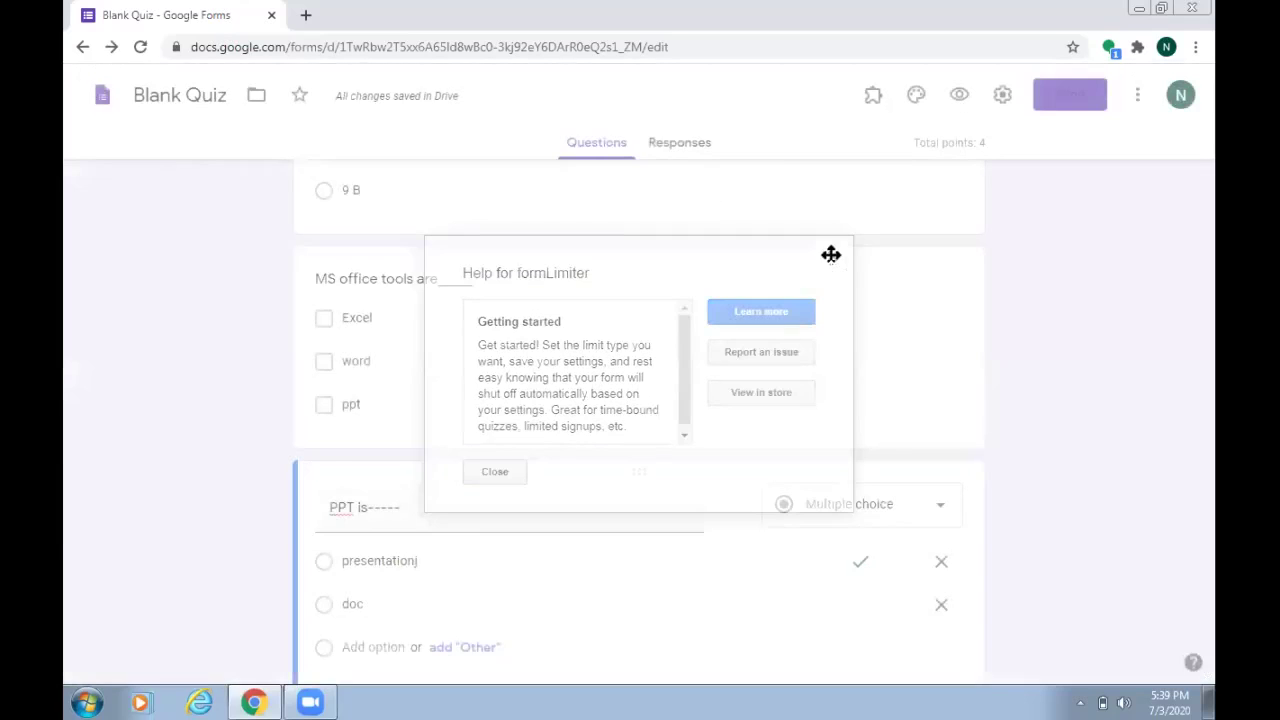
Reopen the formLimiter add-on to check its available commands and dismiss its dialog
{"action": "left_click", "coordinate": [857, 95]}
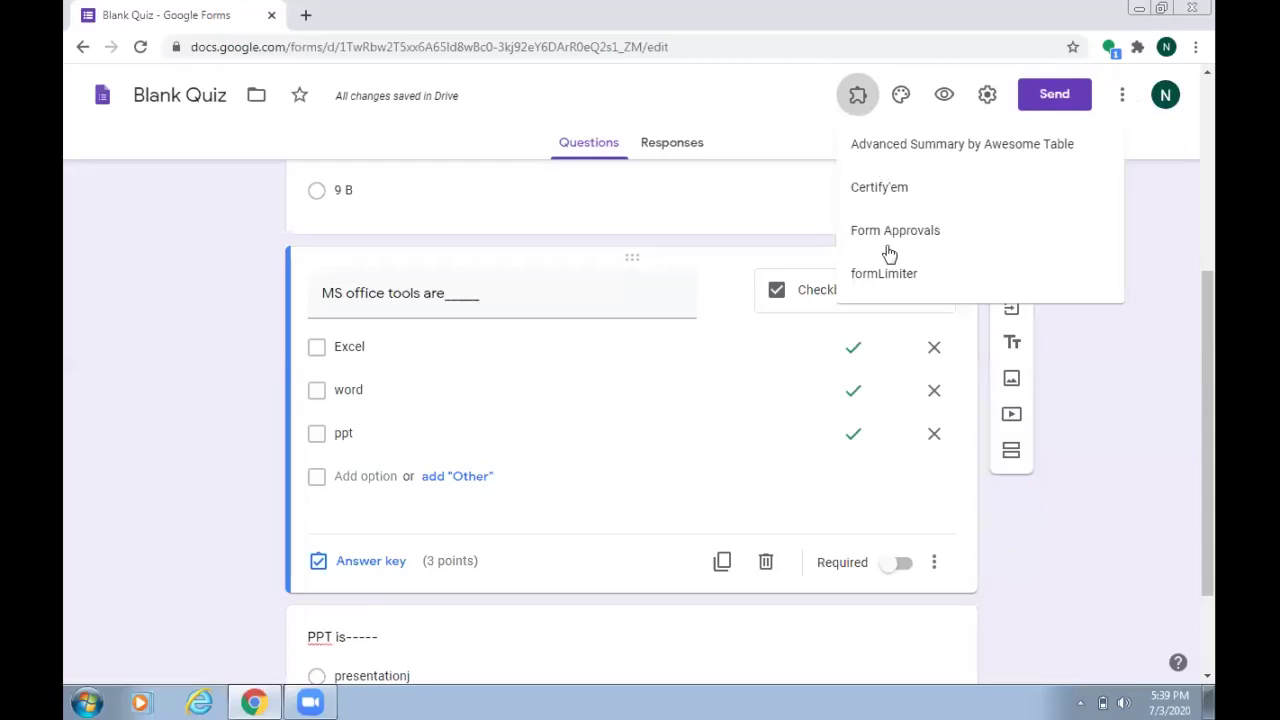
{"action": "left_click", "coordinate": [886, 271]}
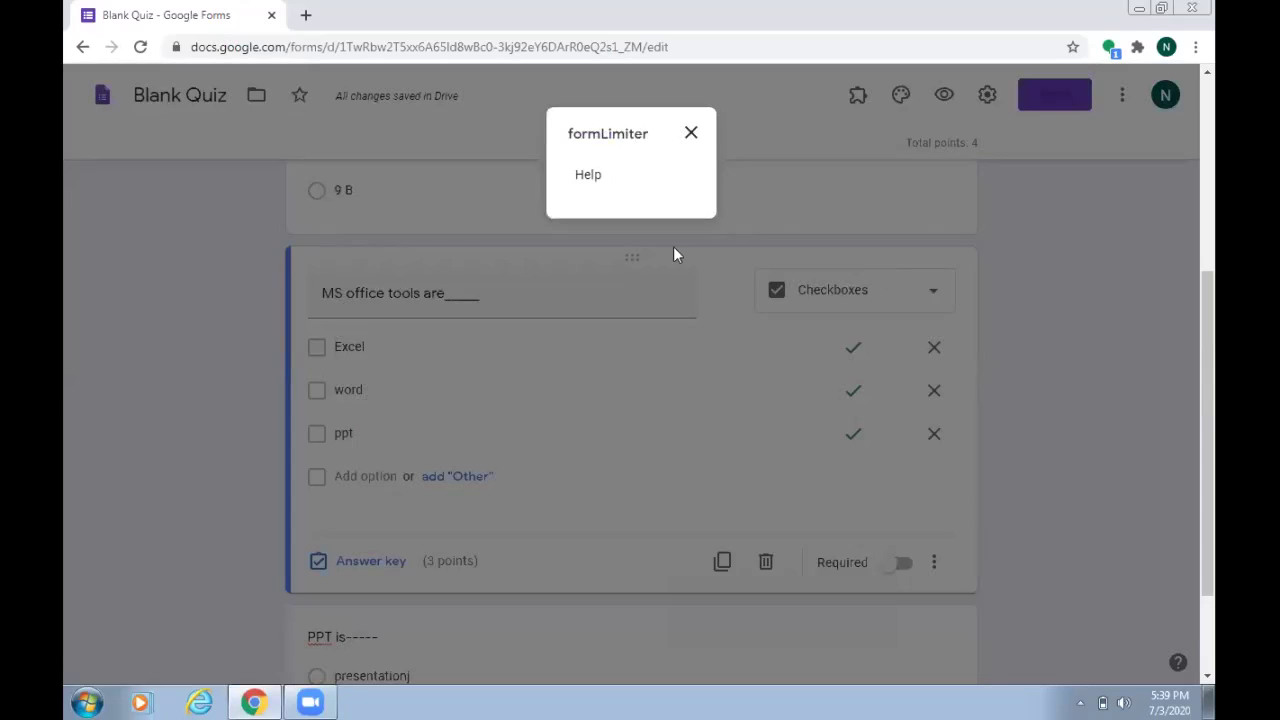
{"action": "left_click", "coordinate": [691, 135]}
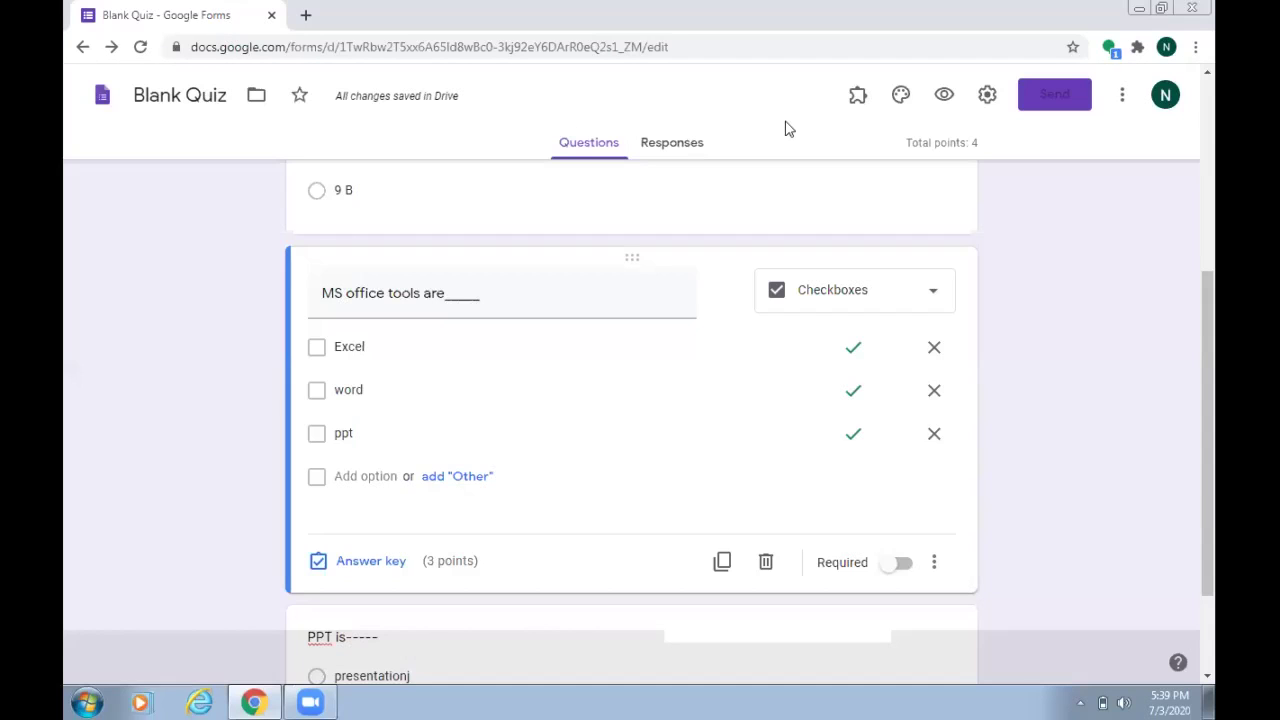